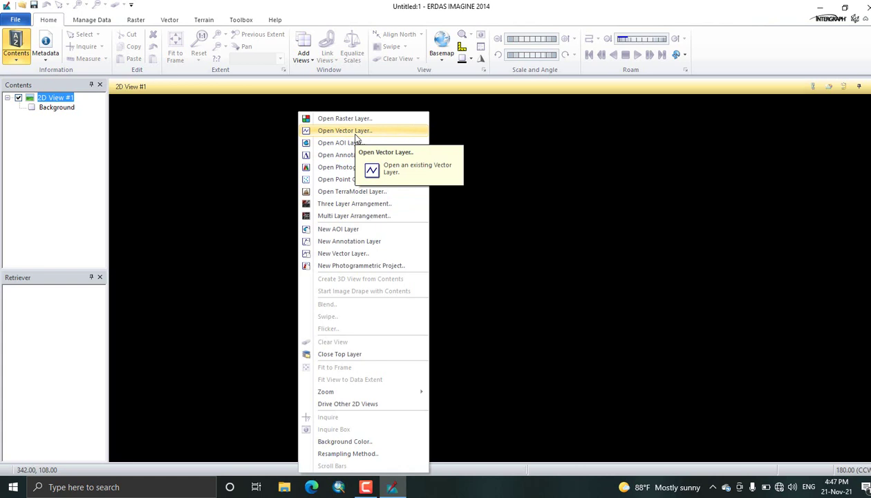
# Step: Load TIF1.img through TIF4.img from the imagine folder as raster layers in 2D View #1
pyautogui.click(344, 119)
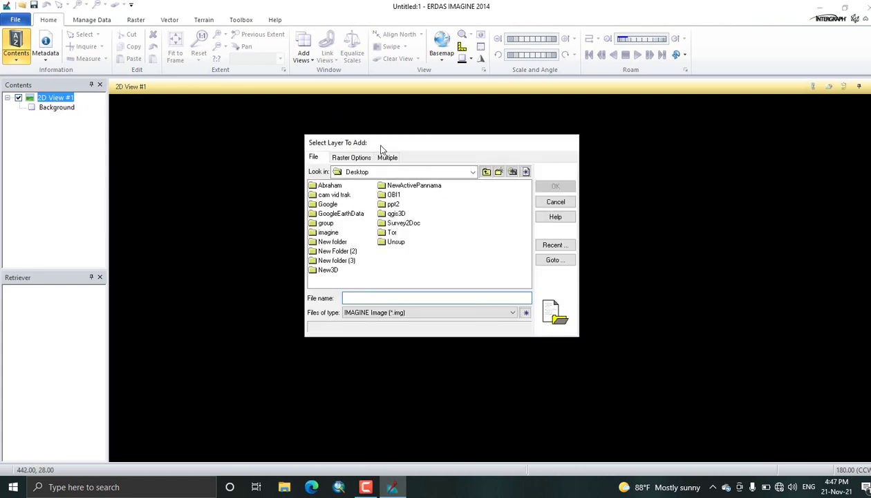
pyautogui.moveTo(392, 138); pyautogui.dragTo(393, 133)
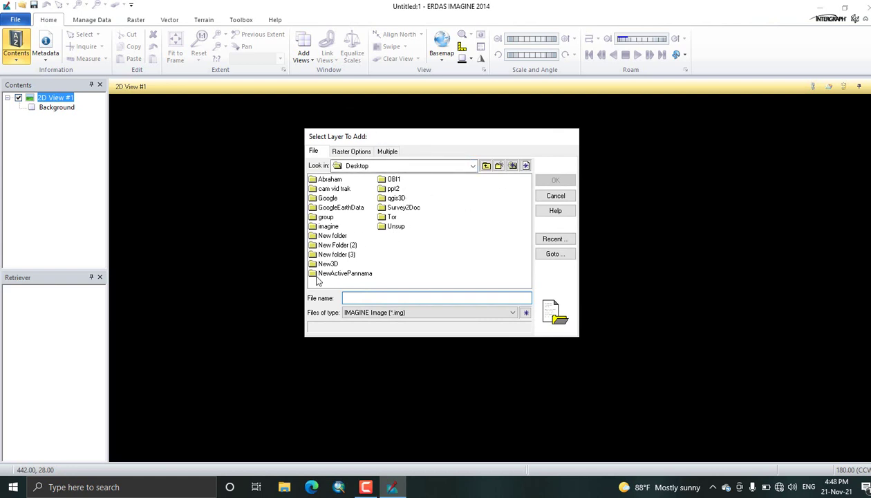
pyautogui.click(330, 228)
pyautogui.doubleClick(330, 228)
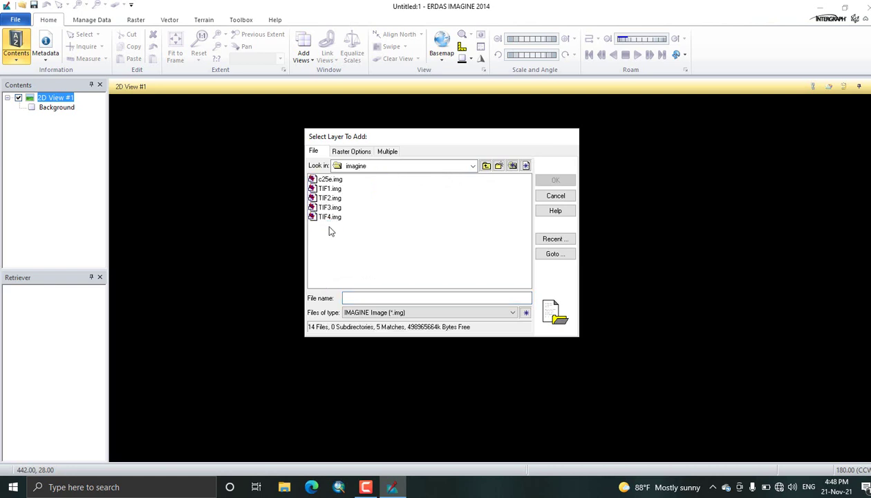
pyautogui.click(329, 189)
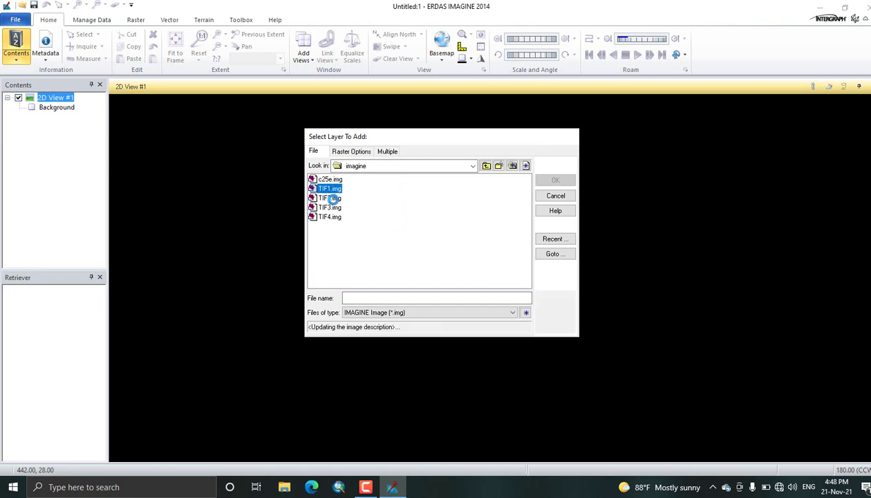
pyautogui.click(331, 199)
pyautogui.click(332, 208)
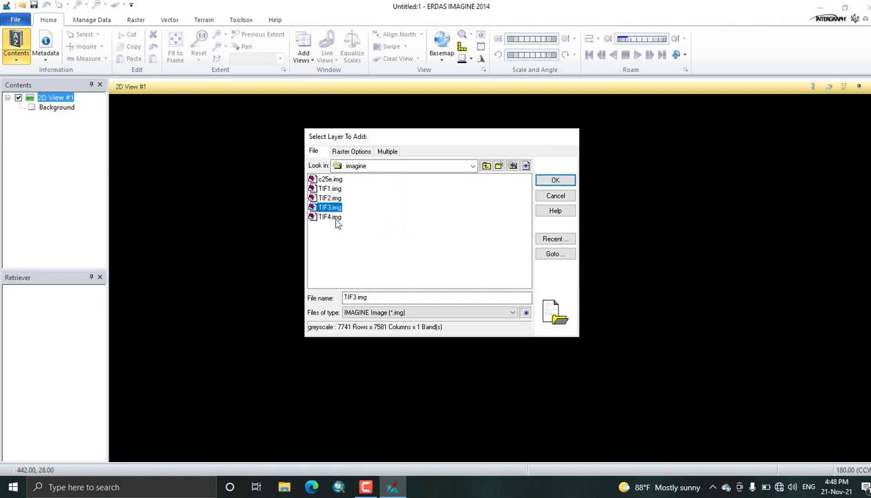
pyautogui.click(335, 217)
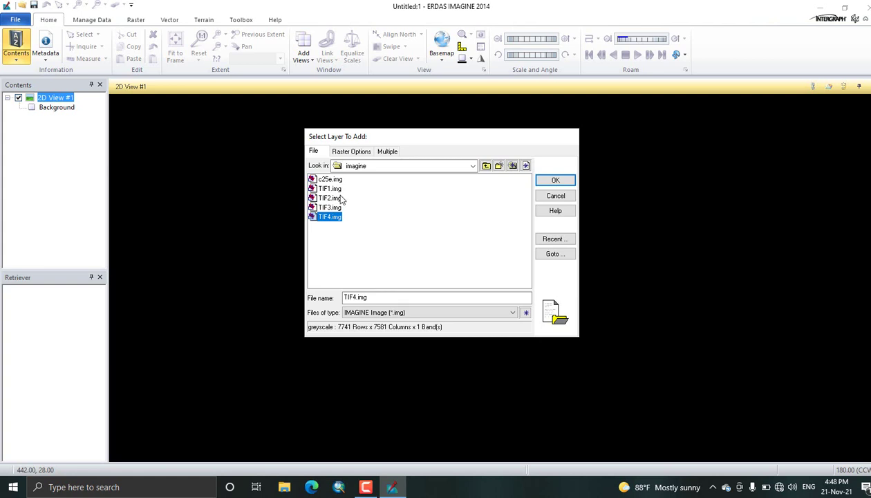
pyautogui.click(330, 198)
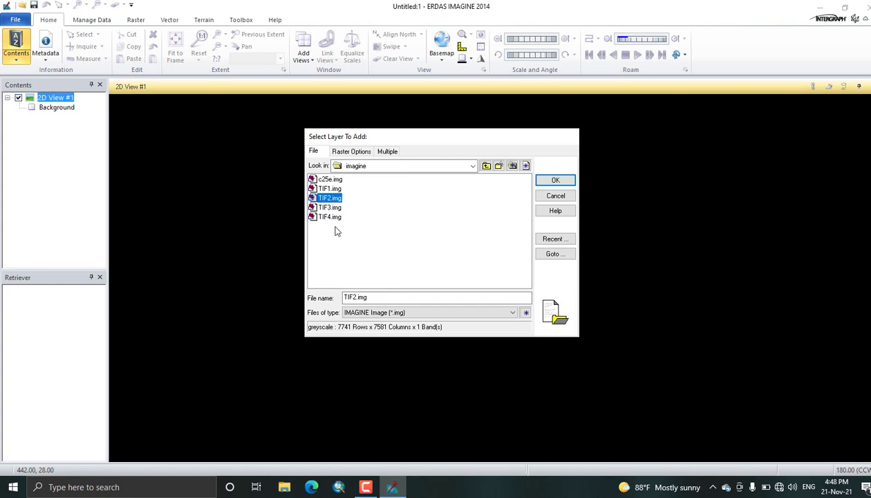
pyautogui.moveTo(334, 217); pyautogui.dragTo(330, 189)
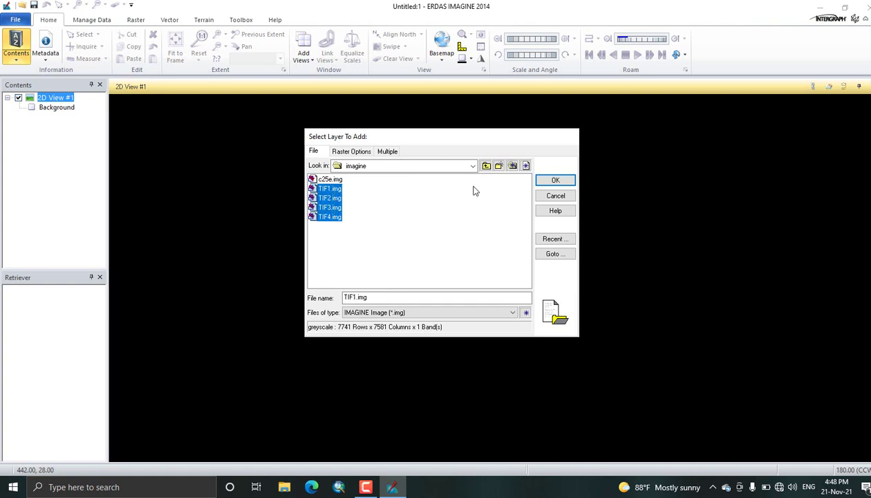
pyautogui.click(560, 184)
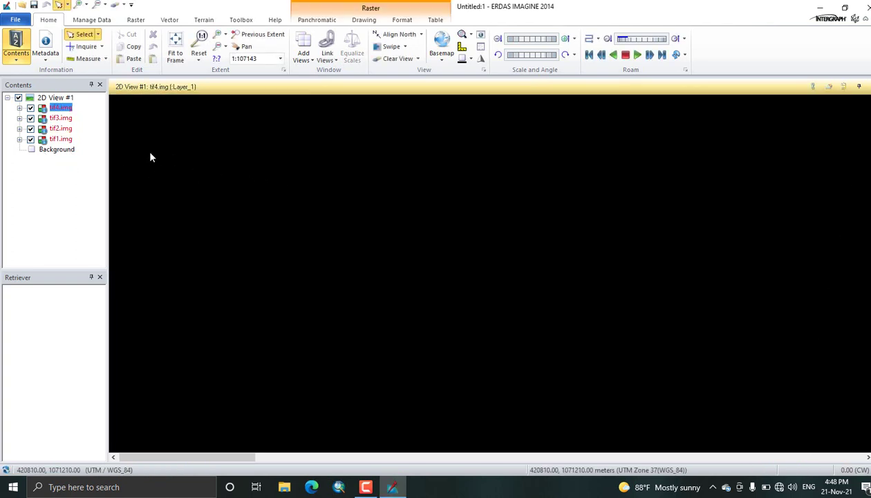
# Step: Pan and zoom across the tilted grayscale mosaic to survey its extent
pyautogui.click(246, 49)
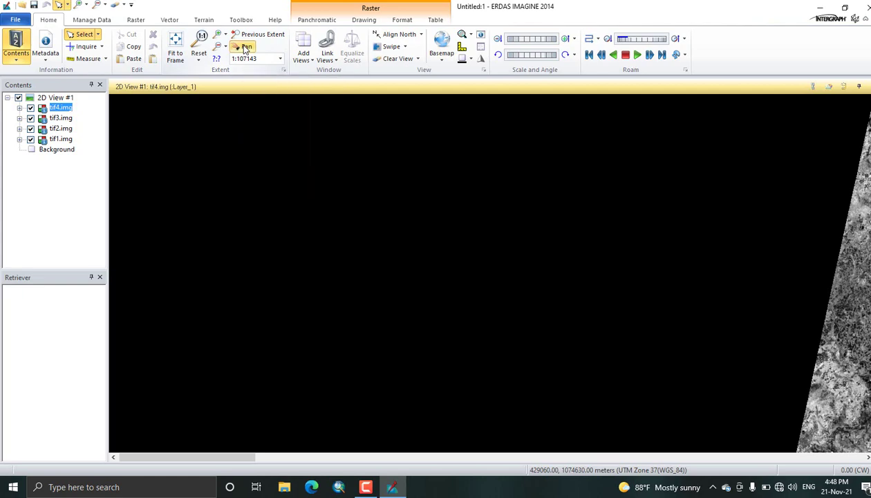
pyautogui.moveTo(792, 309); pyautogui.dragTo(274, 249)
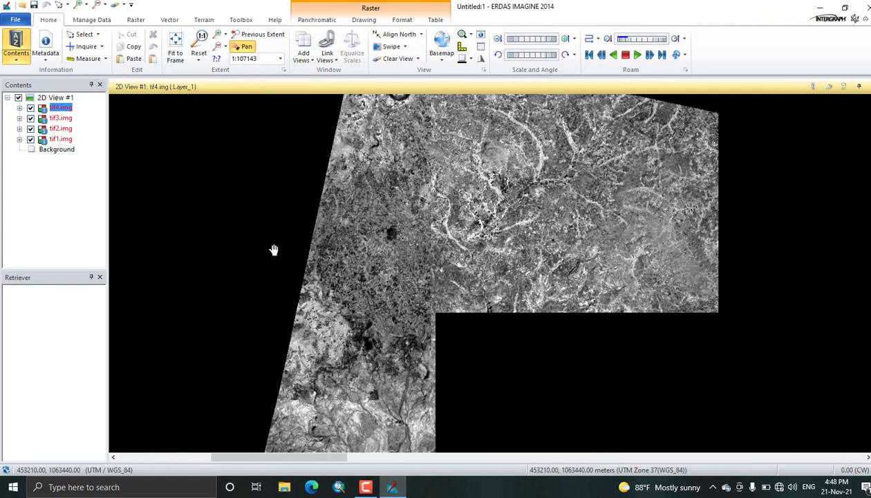
pyautogui.scroll(2, 551, 328)
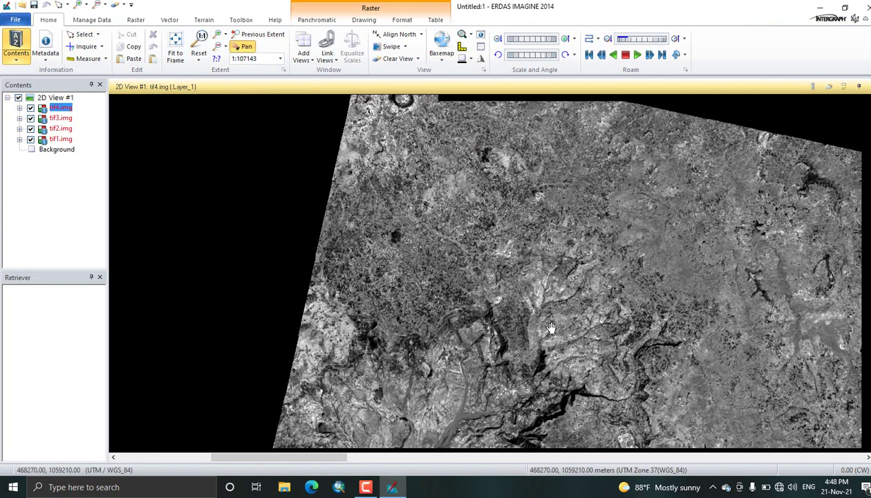
pyautogui.scroll(-4, 552, 326)
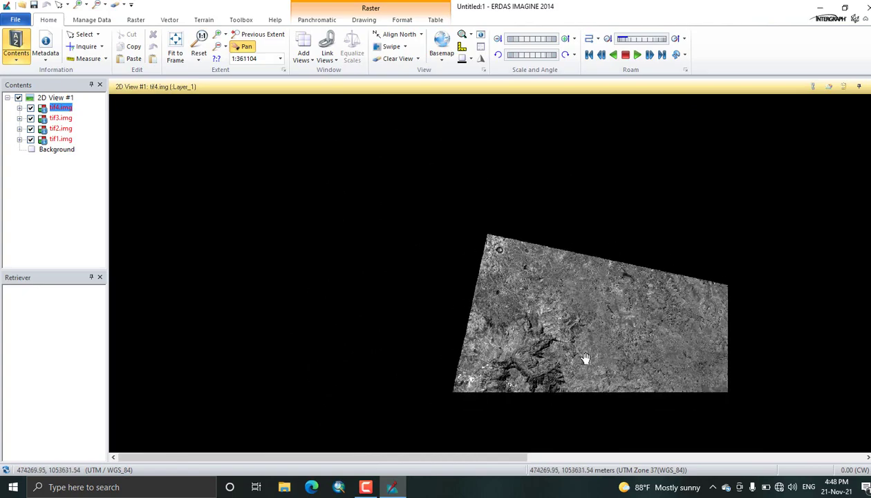
pyautogui.scroll(3, 553, 349)
pyautogui.moveTo(400, 385); pyautogui.dragTo(422, 177)
pyautogui.moveTo(539, 388); pyautogui.dragTo(426, 225)
pyautogui.moveTo(538, 354); pyautogui.dragTo(522, 187)
pyautogui.scroll(-2, 413, 315)
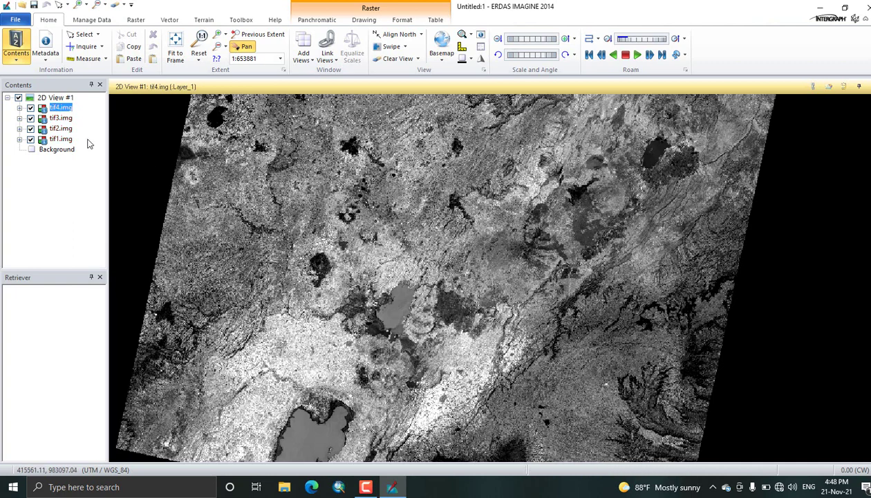
# Step: Zoom in and centre the view on the bright cloudy patch
pyautogui.moveTo(360, 344); pyautogui.dragTo(286, 296)
pyautogui.moveTo(387, 207); pyautogui.dragTo(360, 261)
pyautogui.moveTo(401, 190); pyautogui.dragTo(389, 232)
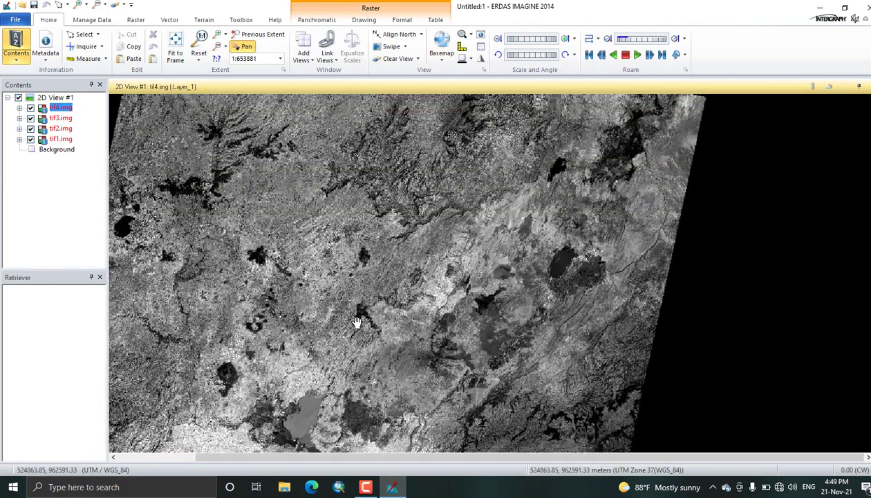
pyautogui.moveTo(354, 319); pyautogui.dragTo(389, 229)
pyautogui.scroll(-3, 367, 275)
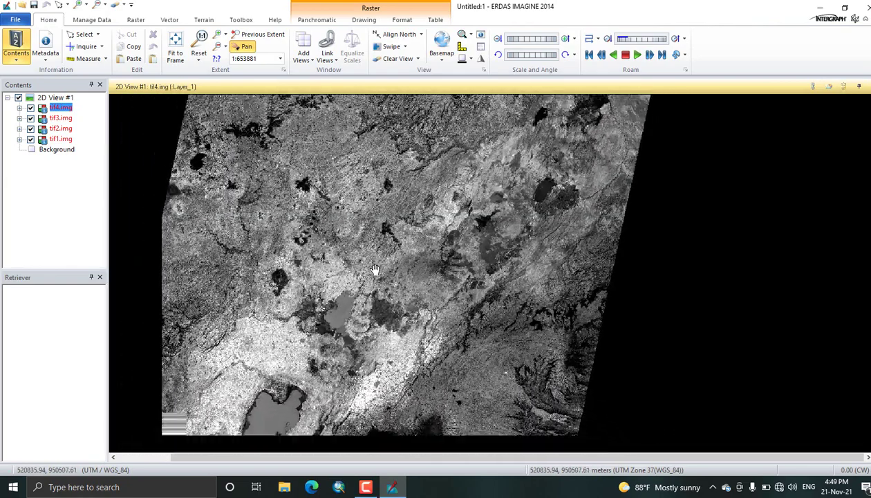
pyautogui.scroll(2, 380, 391)
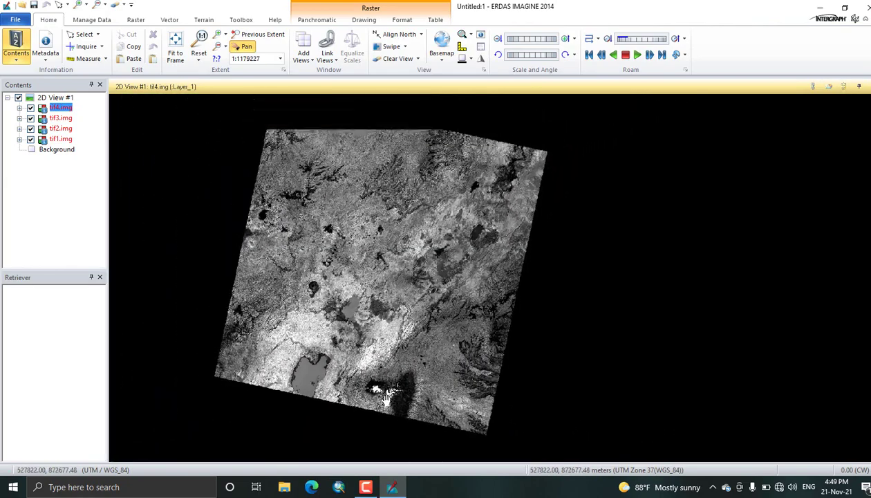
pyautogui.scroll(5, 385, 393)
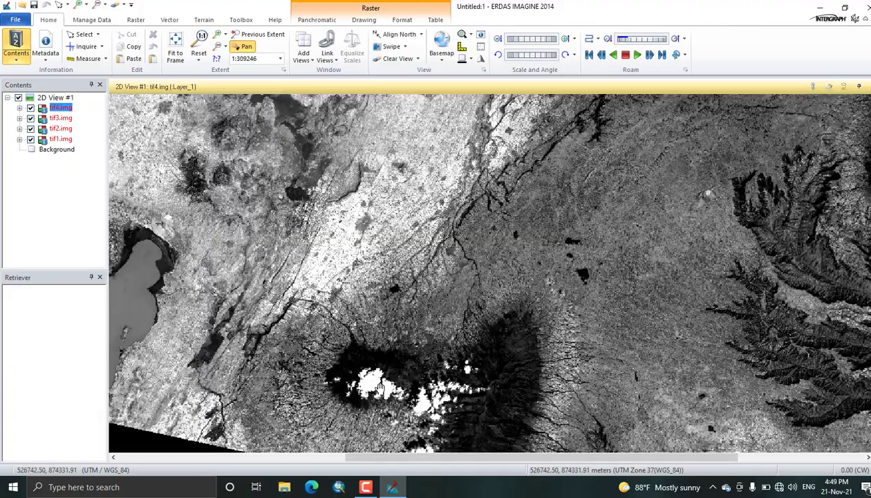
pyautogui.moveTo(379, 389); pyautogui.dragTo(334, 253)
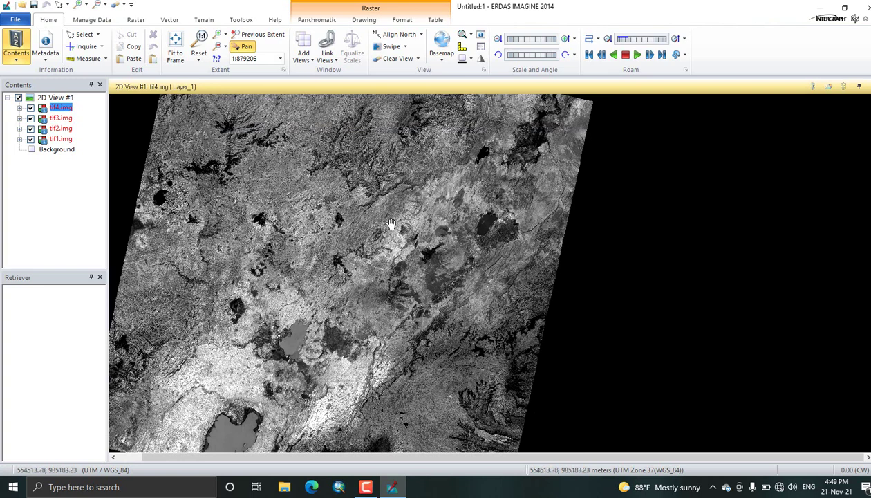
# Step: Pan around the mountain area and image edges, then switch to the Raster ribbon tab
pyautogui.moveTo(285, 287); pyautogui.dragTo(337, 255)
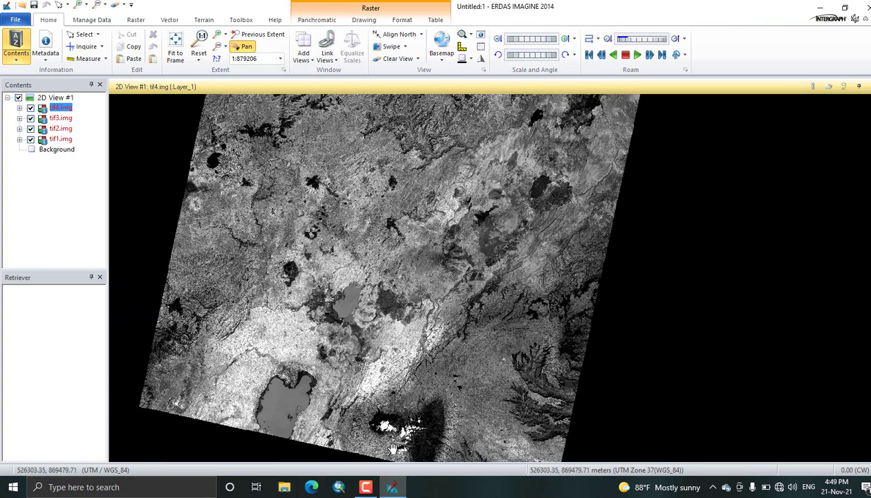
pyautogui.scroll(5, 391, 432)
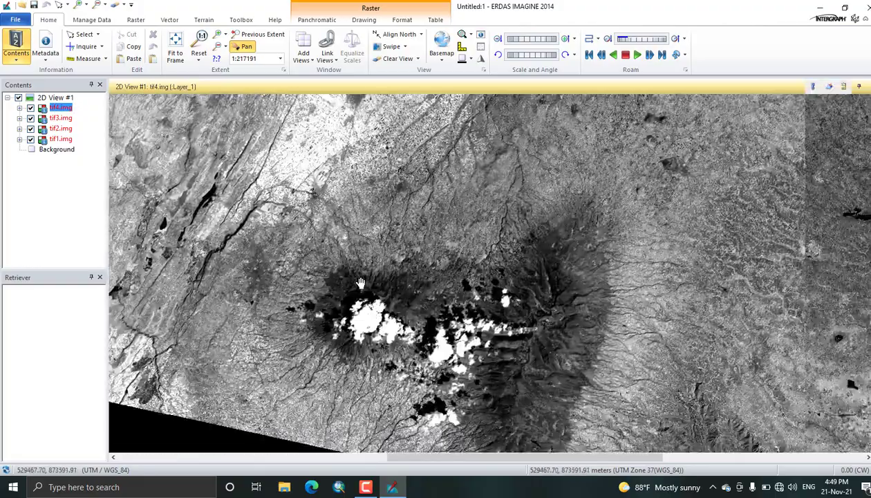
pyautogui.moveTo(368, 320); pyautogui.dragTo(234, 222)
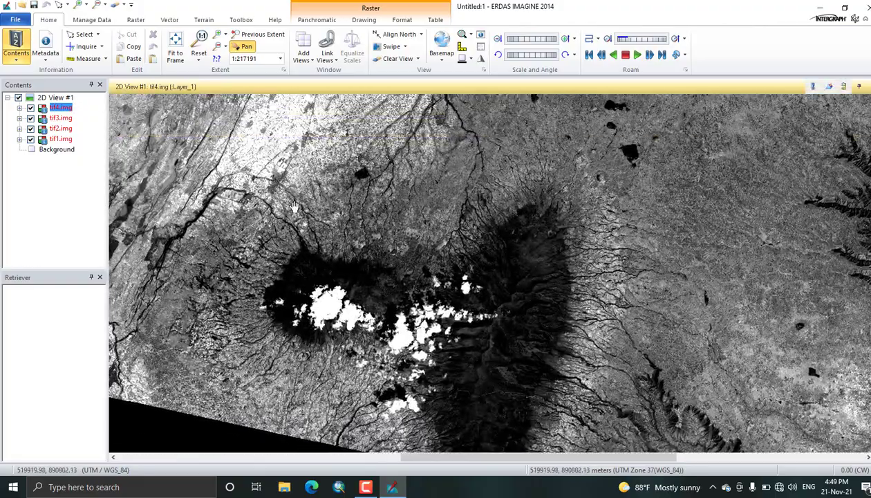
pyautogui.moveTo(266, 161); pyautogui.dragTo(321, 292)
pyautogui.moveTo(286, 197); pyautogui.dragTo(296, 282)
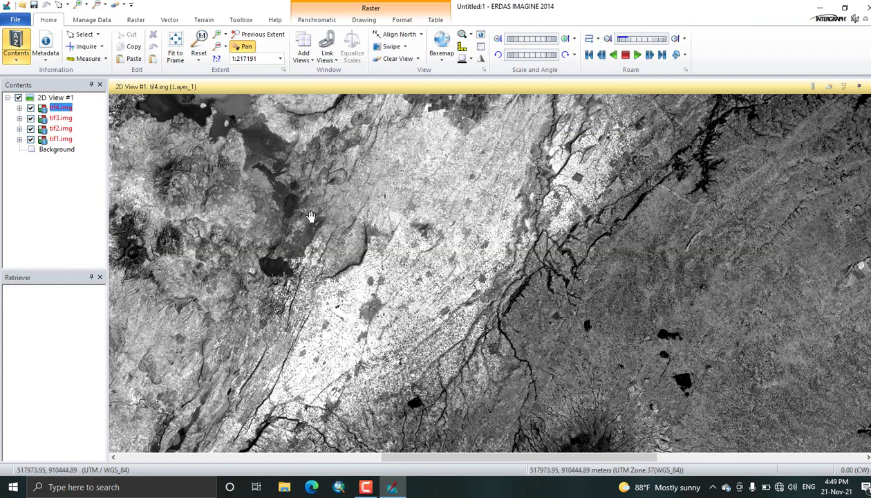
pyautogui.scroll(-5, 310, 216)
pyautogui.scroll(3, 299, 197)
pyautogui.moveTo(291, 178); pyautogui.dragTo(311, 331)
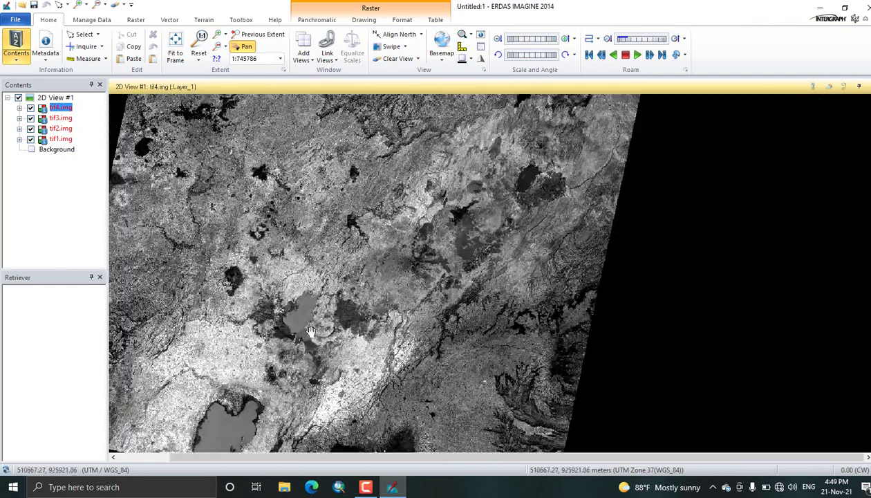
pyautogui.moveTo(276, 226); pyautogui.dragTo(309, 218)
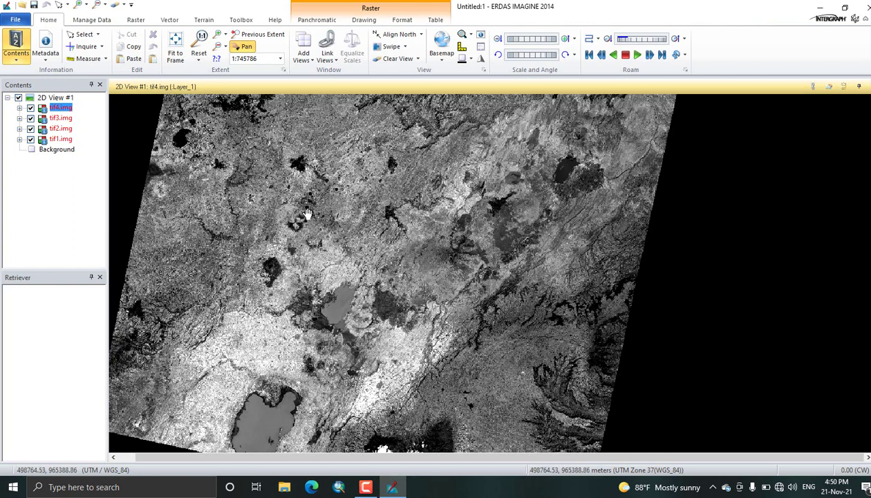
pyautogui.moveTo(242, 162); pyautogui.dragTo(277, 197)
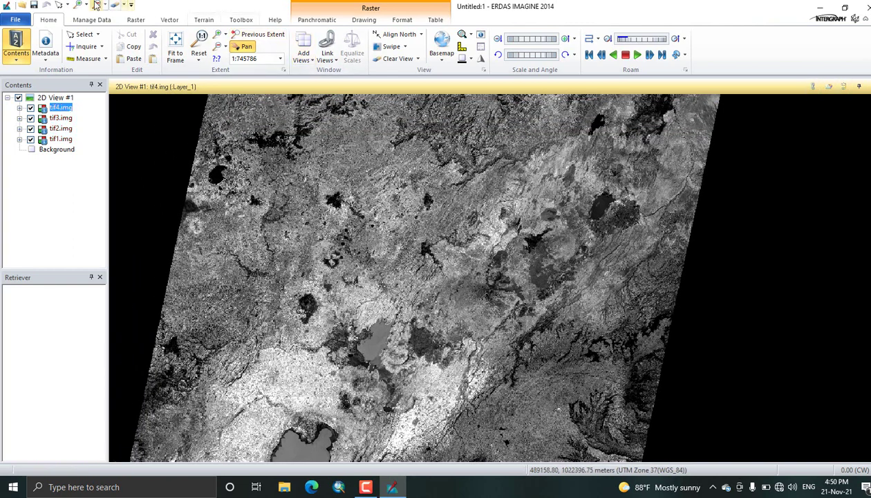
pyautogui.click(136, 20)
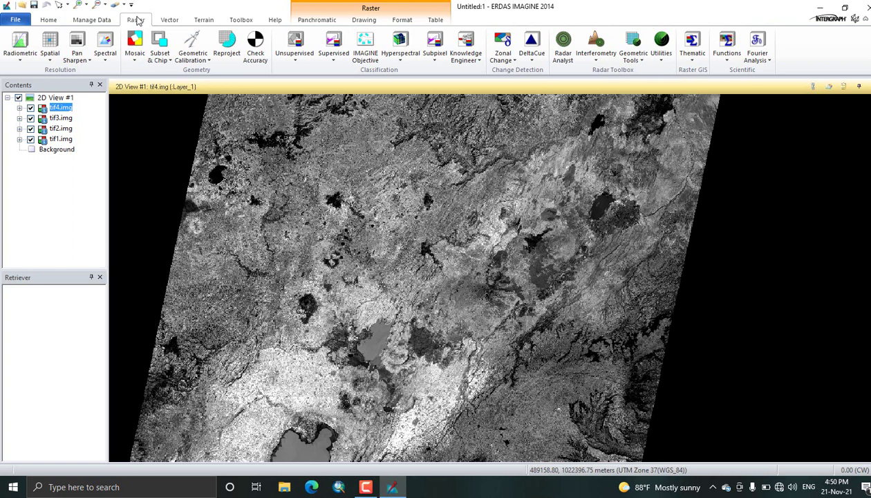
# Step: Expand the Radiometric dropdown on the Raster tab
pyautogui.click(19, 56)
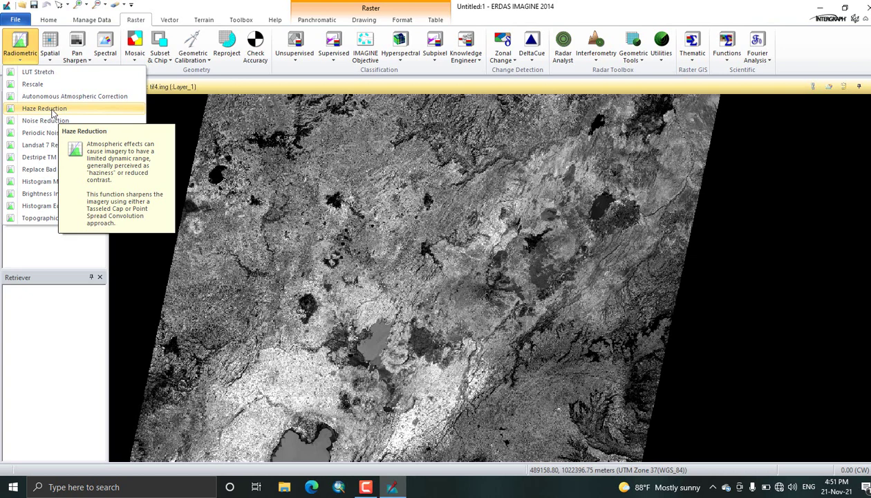
# Step: Open Haze Reduction and choose tif4.img as the input file
pyautogui.click(52, 110)
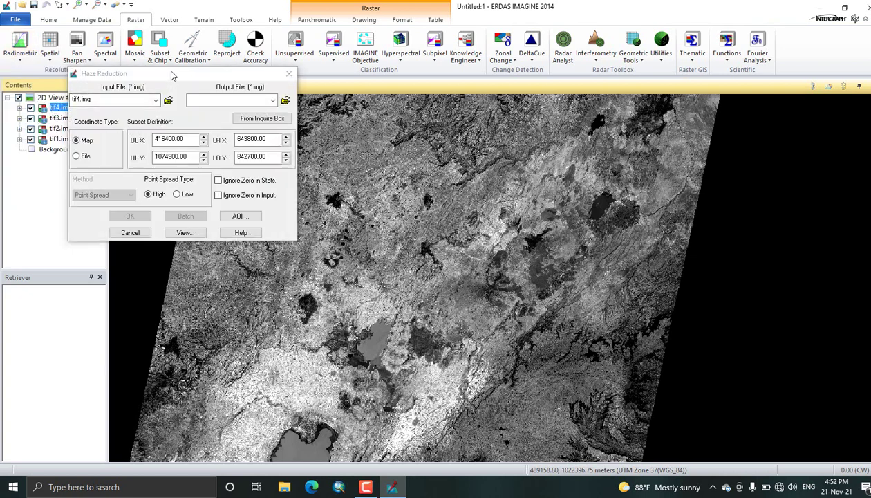
pyautogui.moveTo(158, 78); pyautogui.dragTo(210, 75)
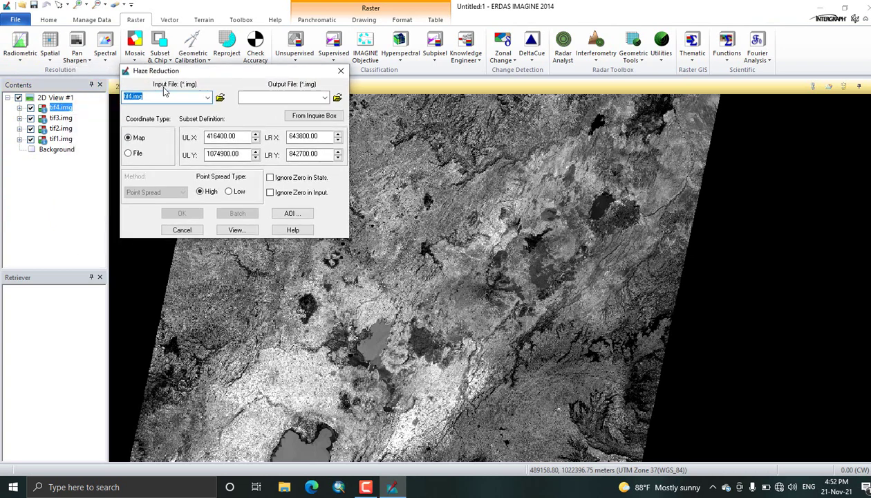
pyautogui.click(209, 100)
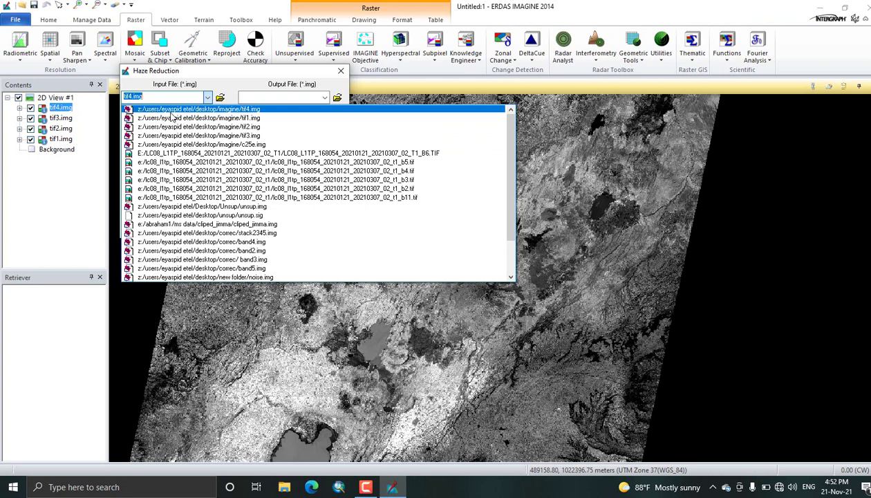
pyautogui.click(235, 110)
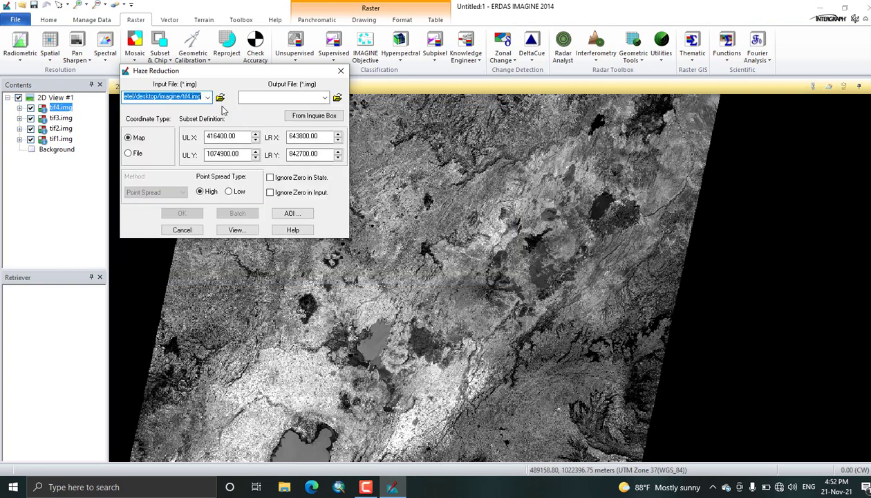
# Step: Set the output file to hhez4.img in the imagine folder without overwriting tif4.img
pyautogui.click(337, 97)
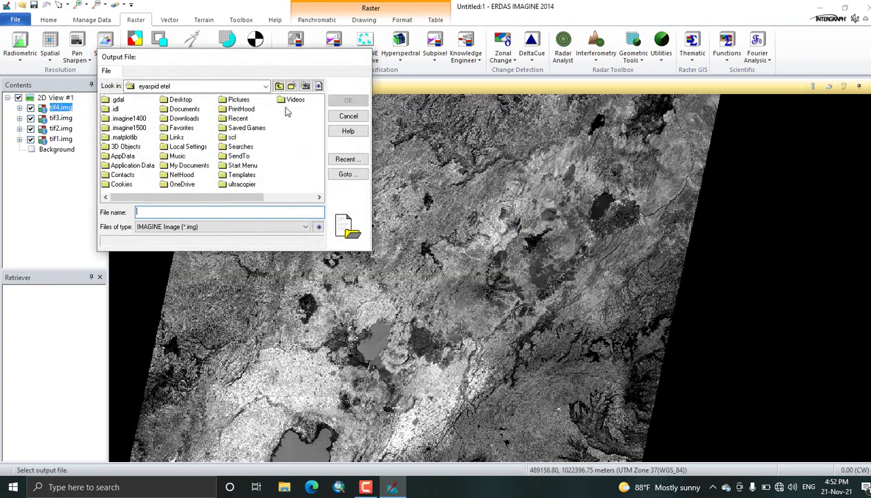
pyautogui.click(338, 159)
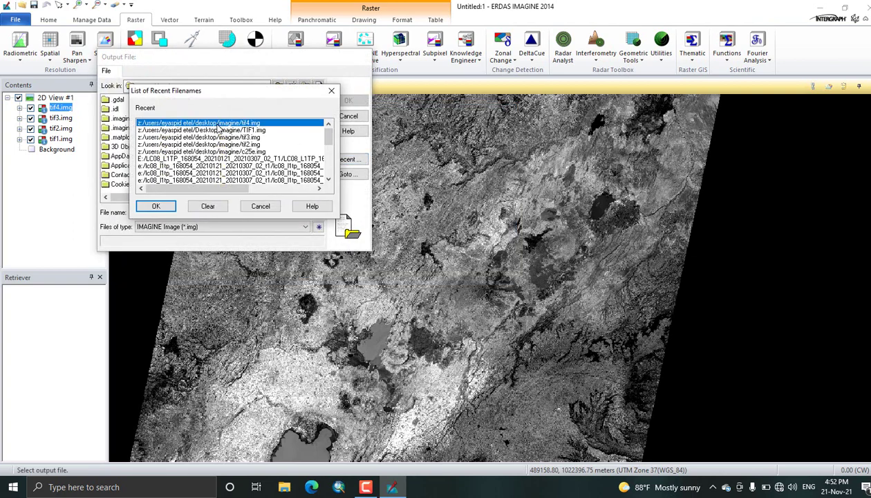
pyautogui.click(147, 206)
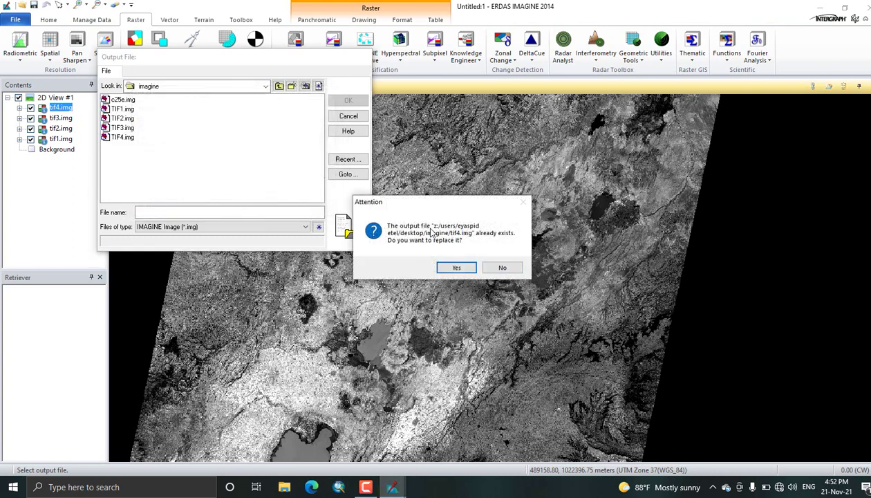
pyautogui.click(502, 268)
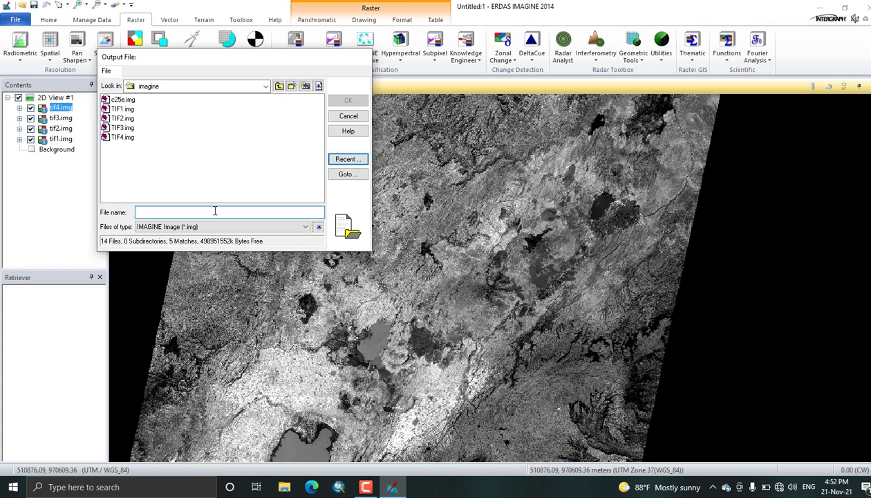
pyautogui.write('hhez4')
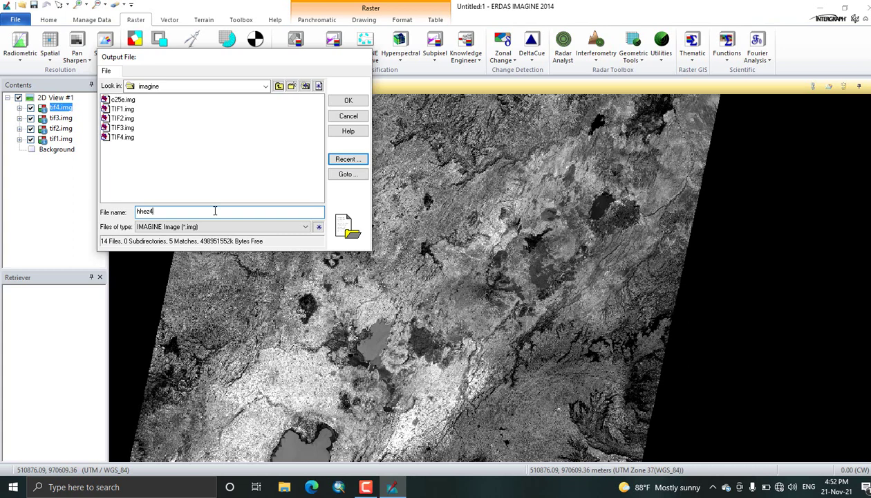
pyautogui.click(348, 100)
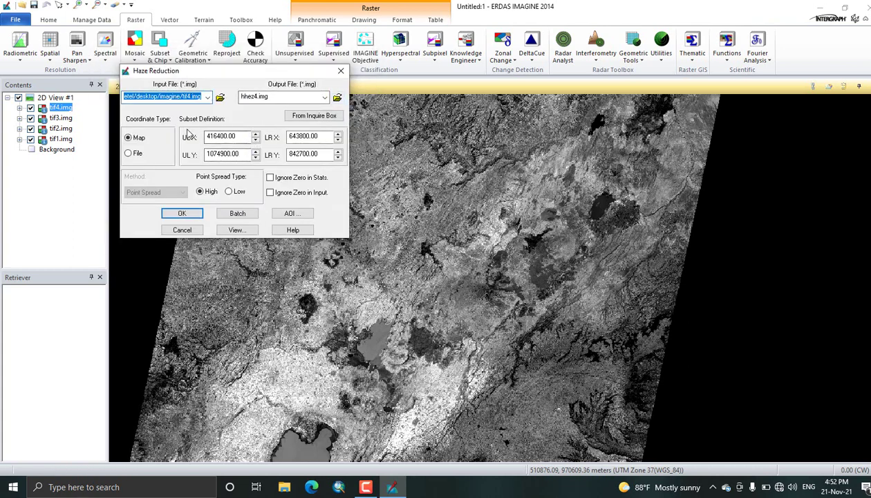
# Step: Run haze reduction on tif4.img and close the Process List once it reaches 100%
pyautogui.click(183, 213)
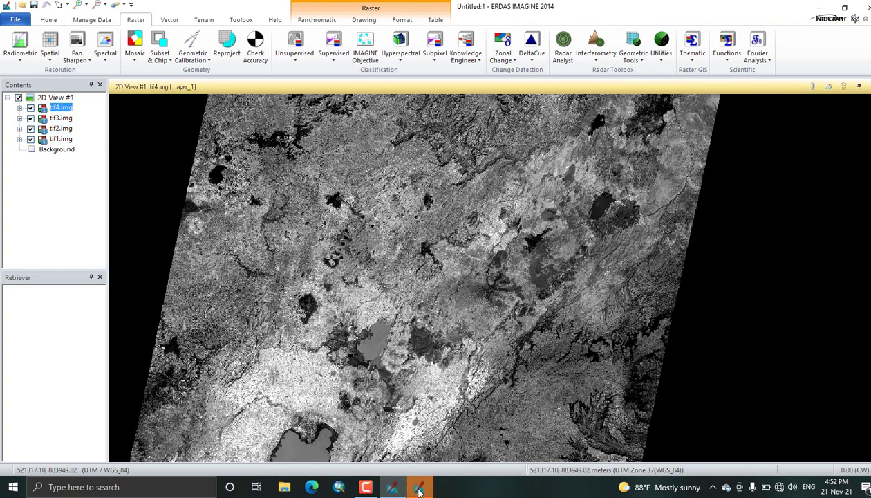
pyautogui.click(418, 488)
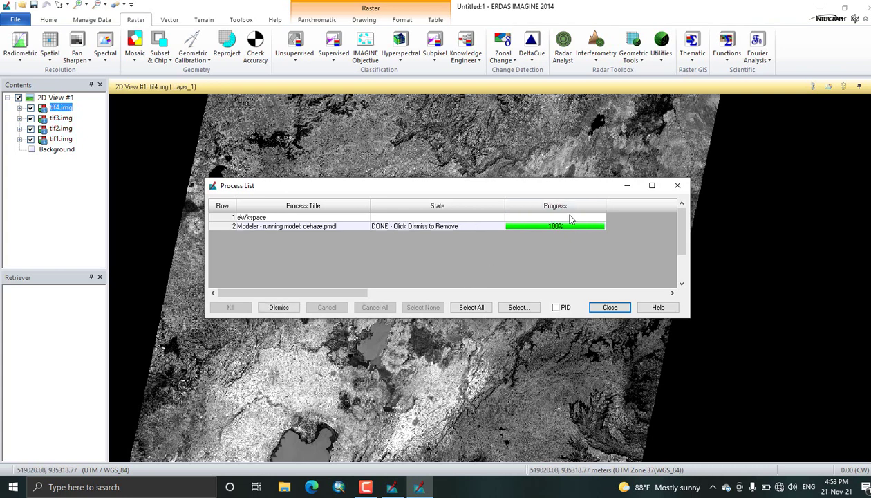
pyautogui.click(608, 306)
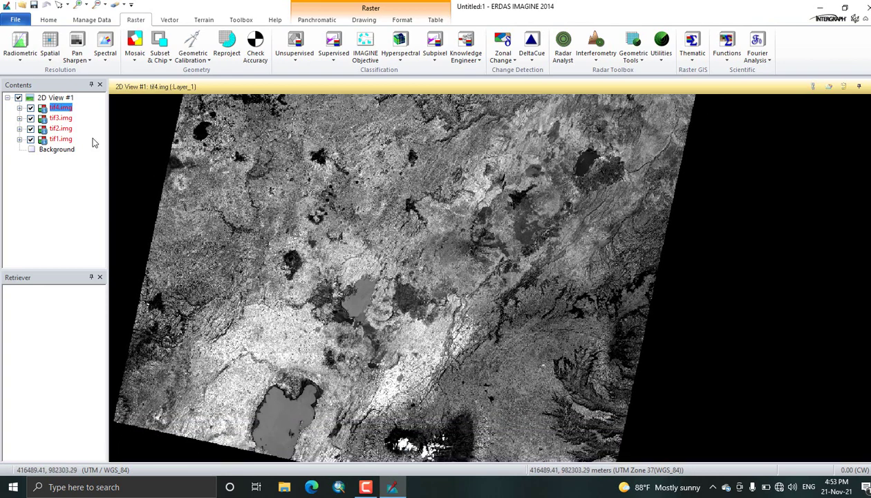
pyautogui.click(63, 118)
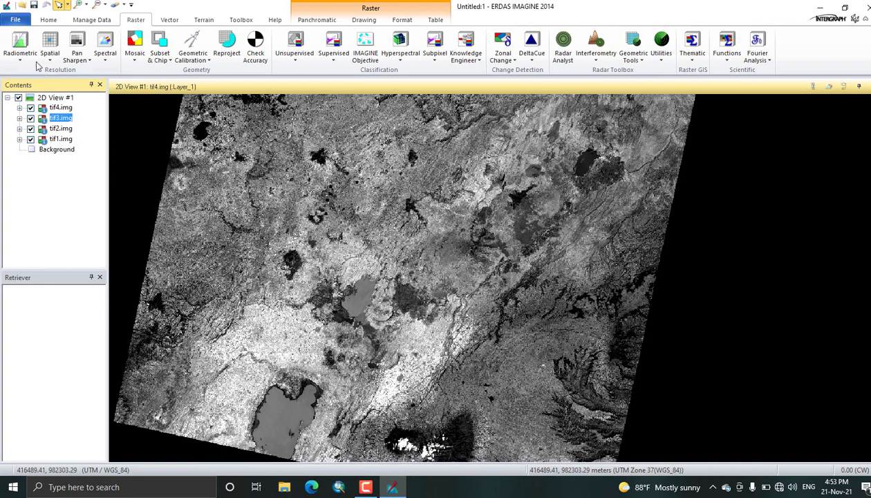
# Step: Open Haze Reduction again and pick tif1.img as the input image
pyautogui.click(21, 49)
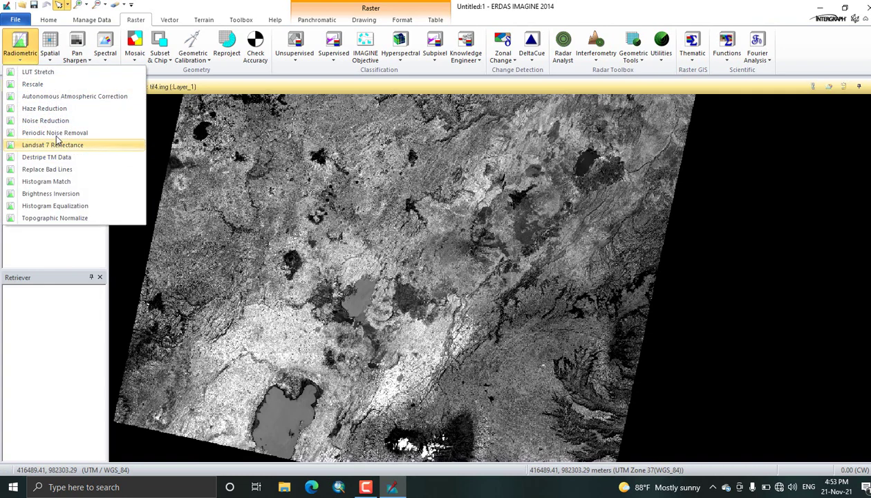
pyautogui.click(46, 109)
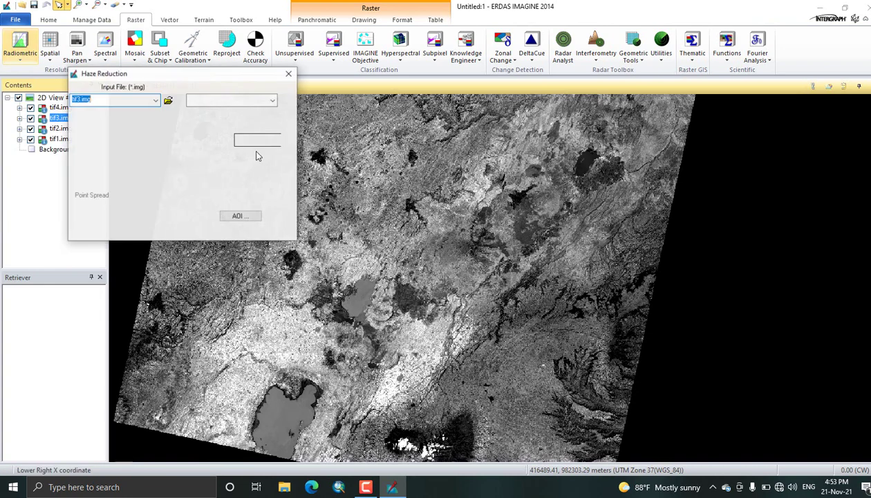
pyautogui.click(155, 100)
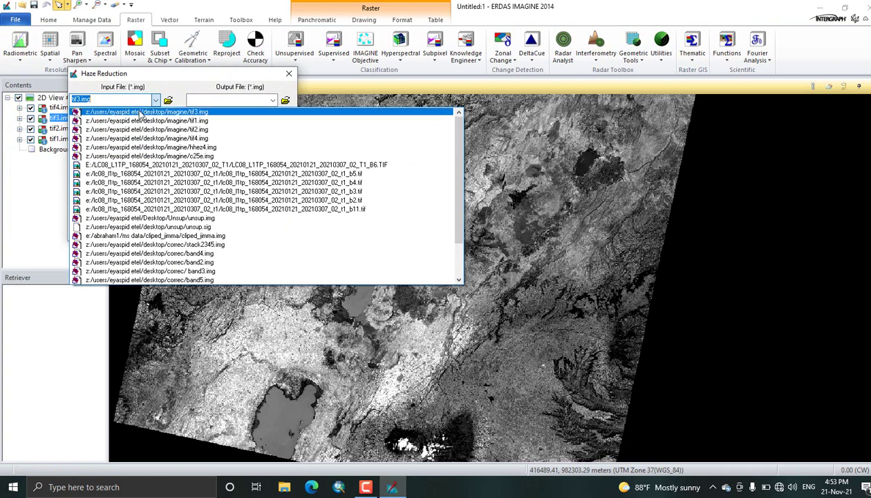
pyautogui.click(170, 122)
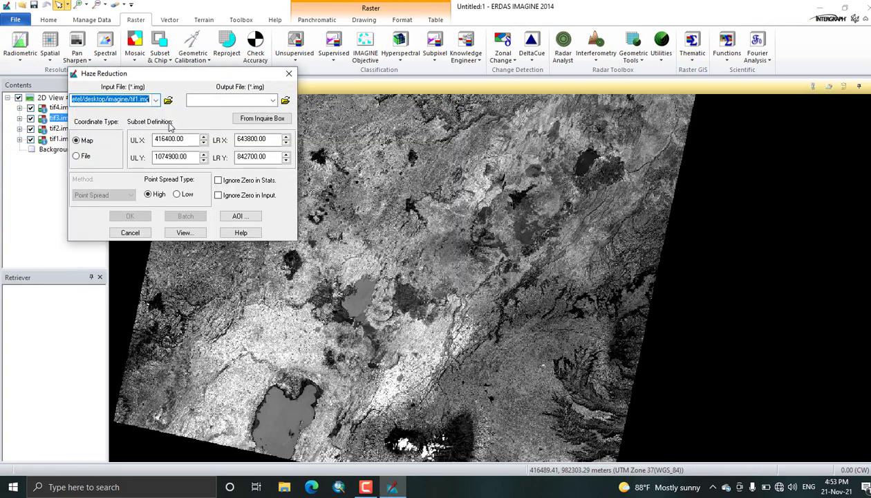
# Step: Save the output as nez5.img, run the job, and close the finished Process List
pyautogui.click(284, 100)
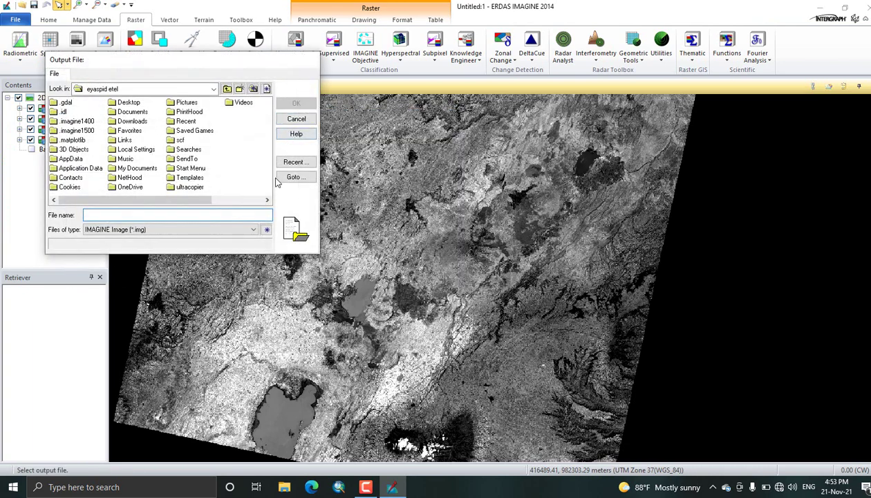
pyautogui.click(294, 162)
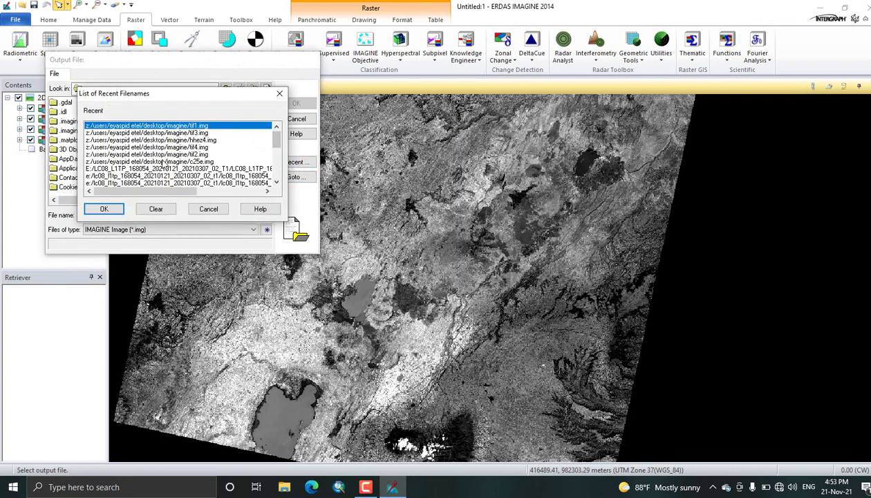
pyautogui.click(105, 210)
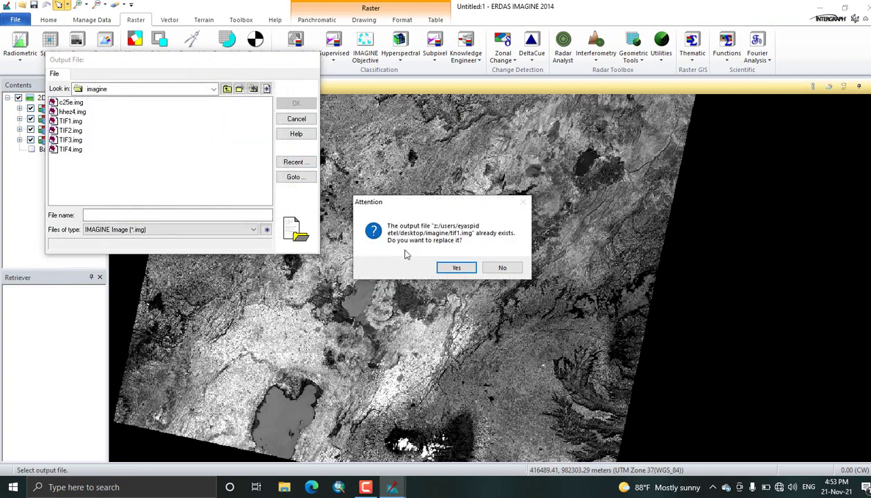
pyautogui.click(502, 268)
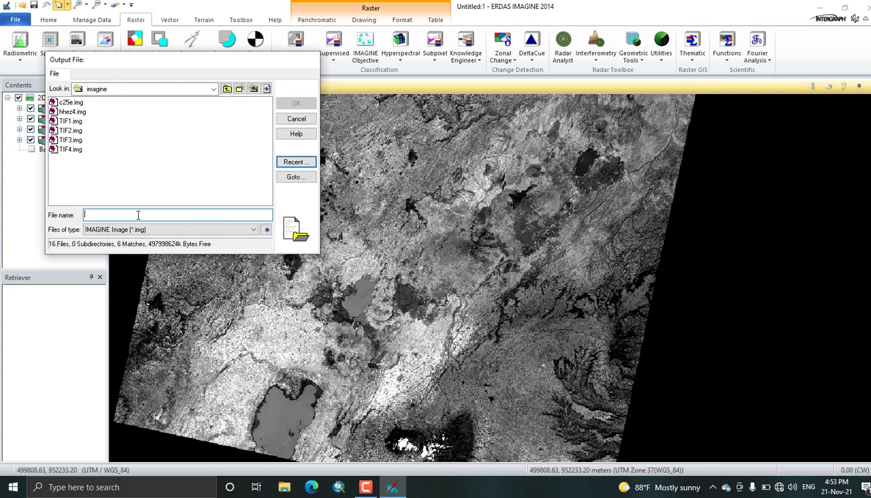
pyautogui.write('nez')
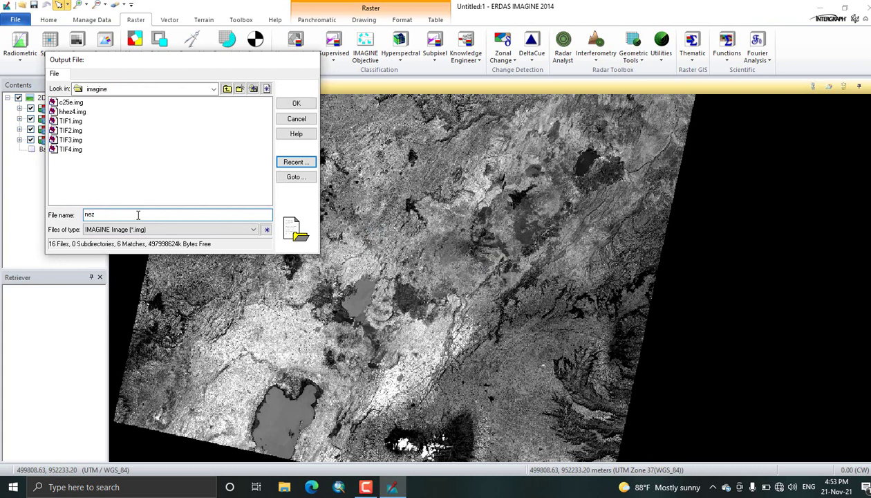
pyautogui.write('5')
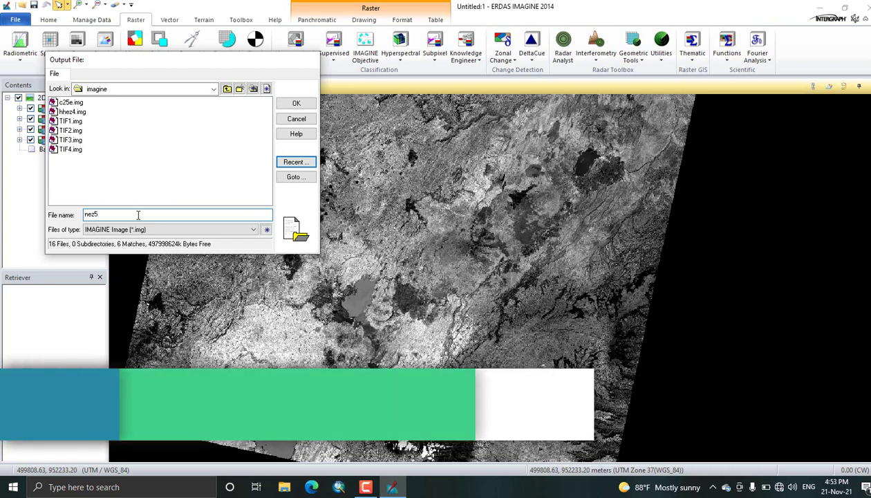
pyautogui.click(296, 103)
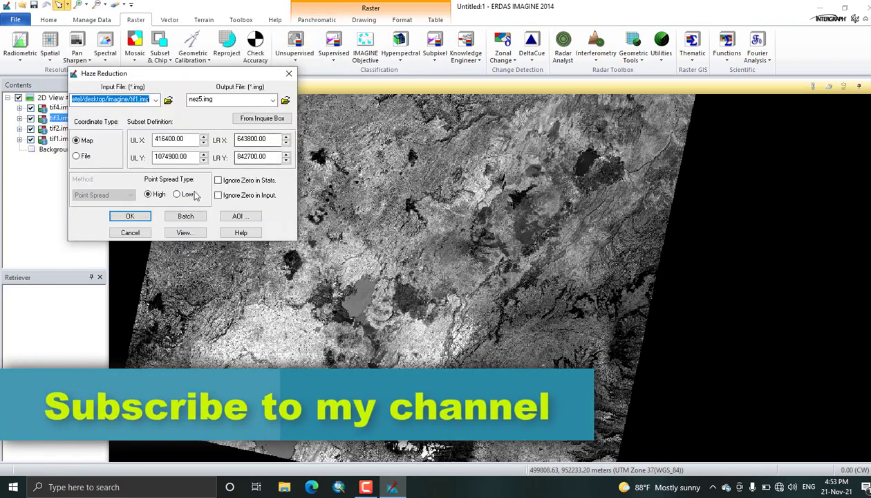
pyautogui.click(130, 216)
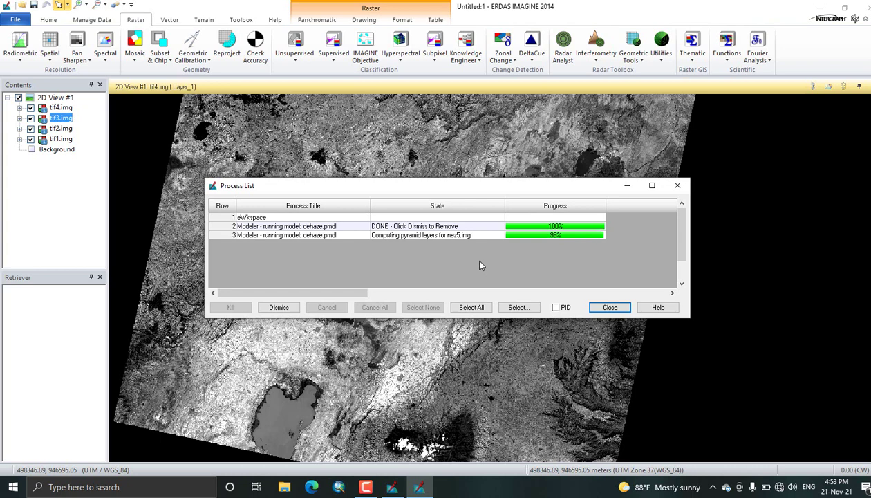
pyautogui.click(609, 306)
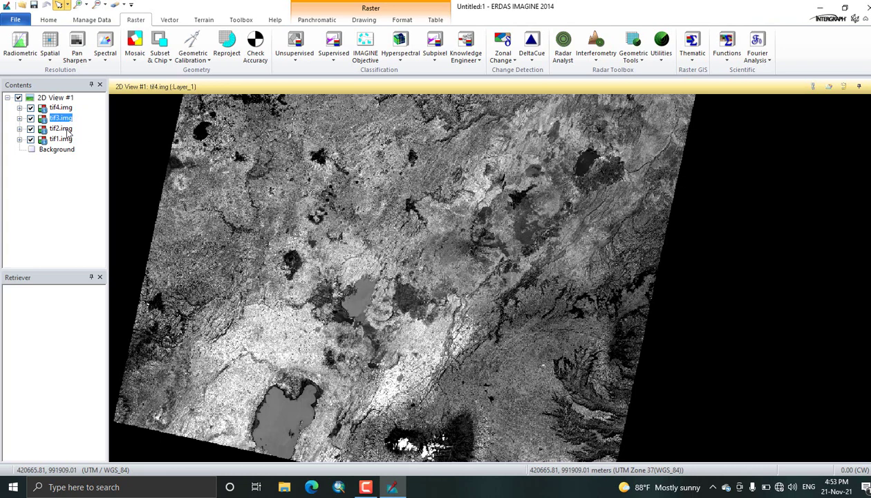
# Step: Open Haze Reduction with tif2.img as the input image
pyautogui.click(12, 41)
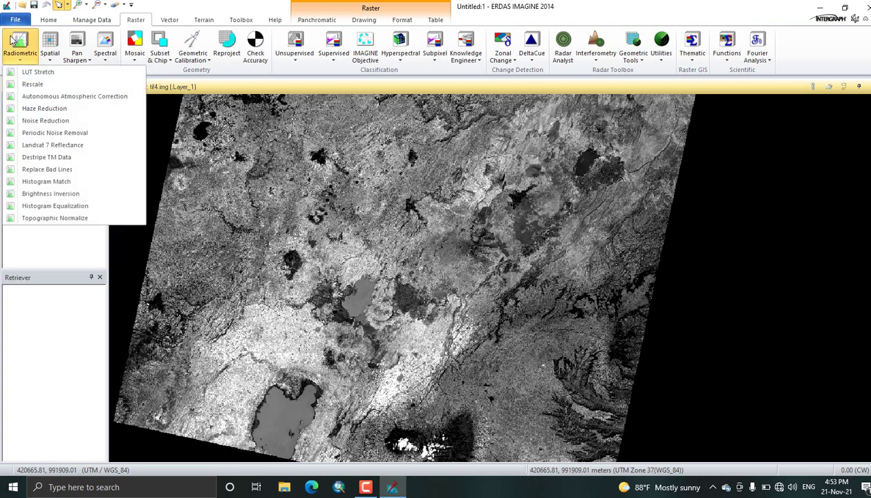
pyautogui.click(44, 109)
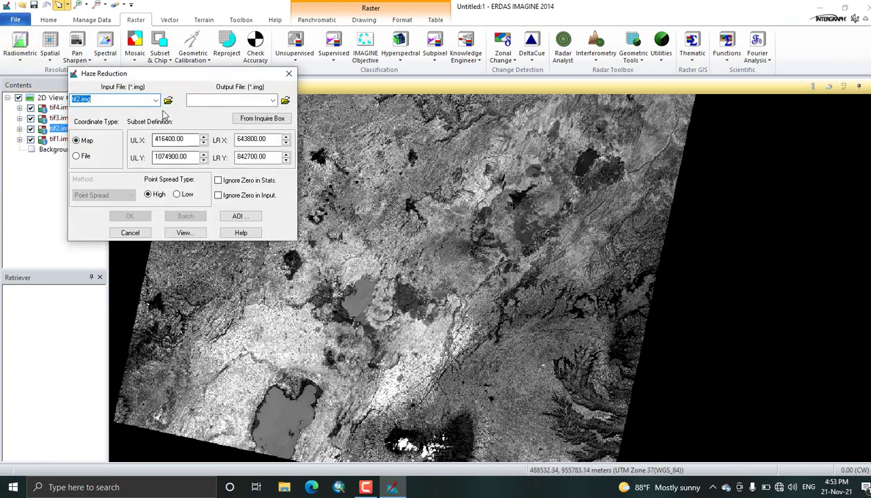
pyautogui.click(156, 100)
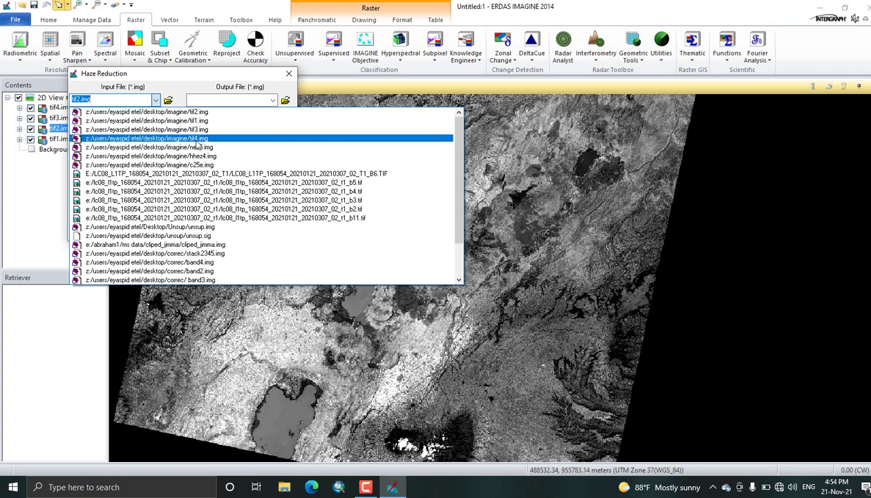
pyautogui.click(195, 112)
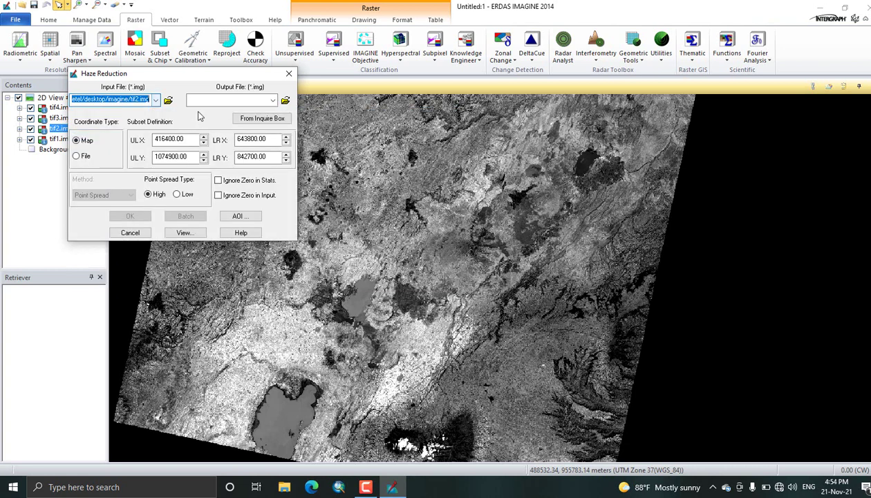
# Step: Name the output hez2.img in the imagine folder and start the haze reduction job
pyautogui.click(284, 101)
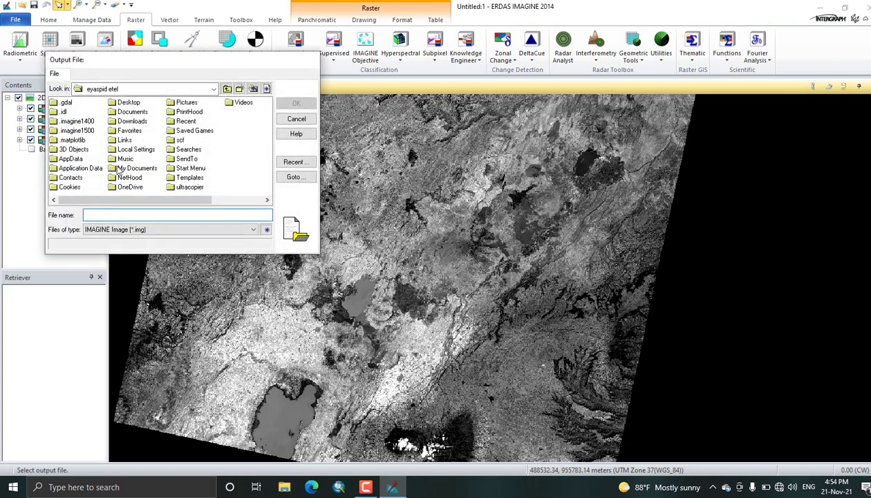
pyautogui.click(293, 162)
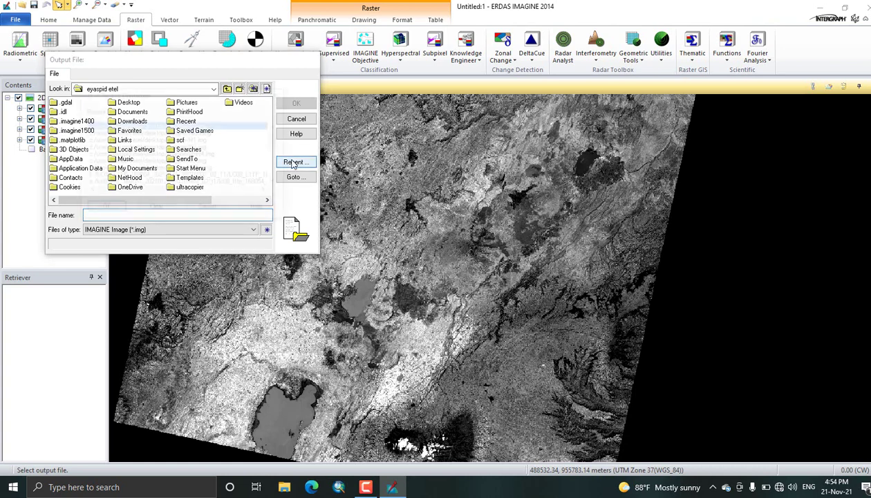
pyautogui.click(106, 208)
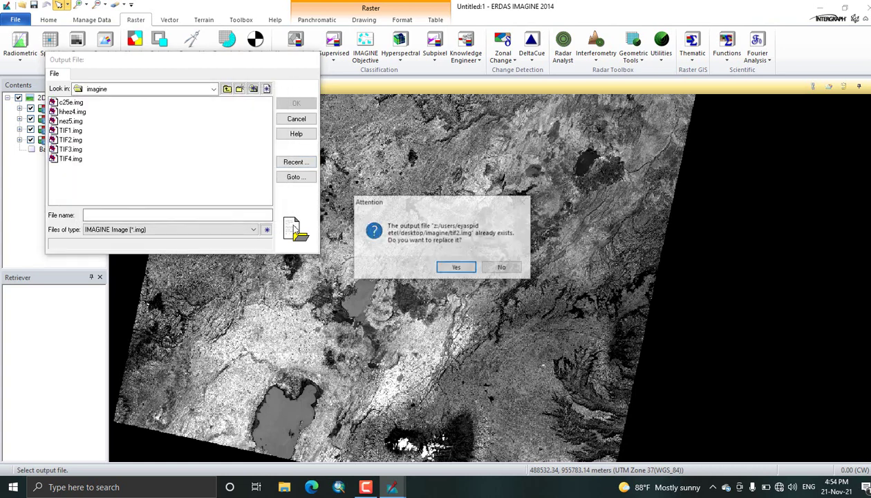
pyautogui.click(502, 268)
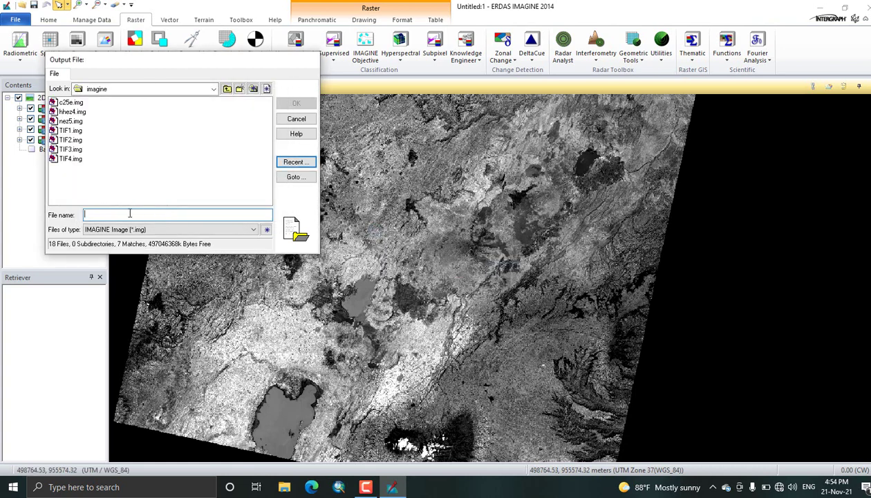
pyautogui.write('hez2')
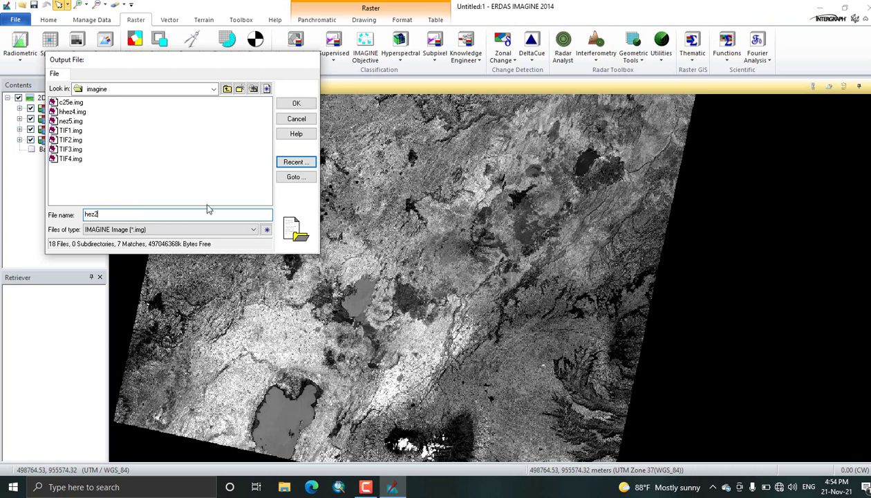
pyautogui.click(297, 103)
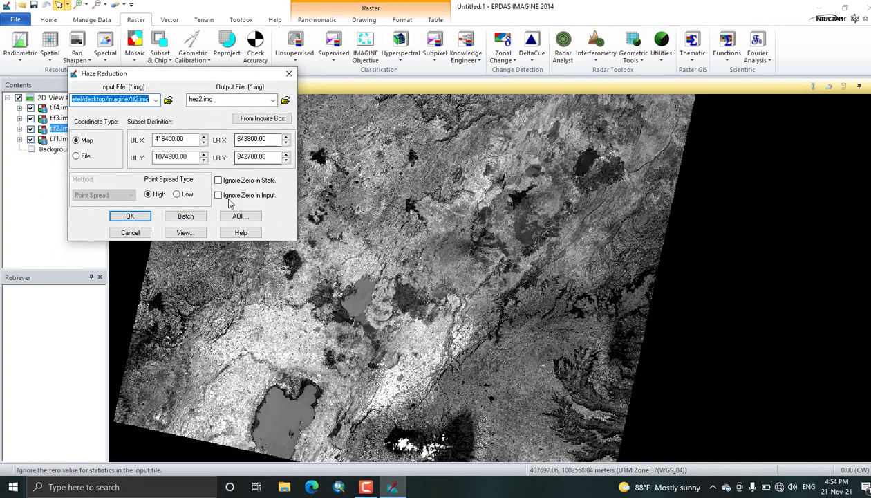
pyautogui.click(128, 216)
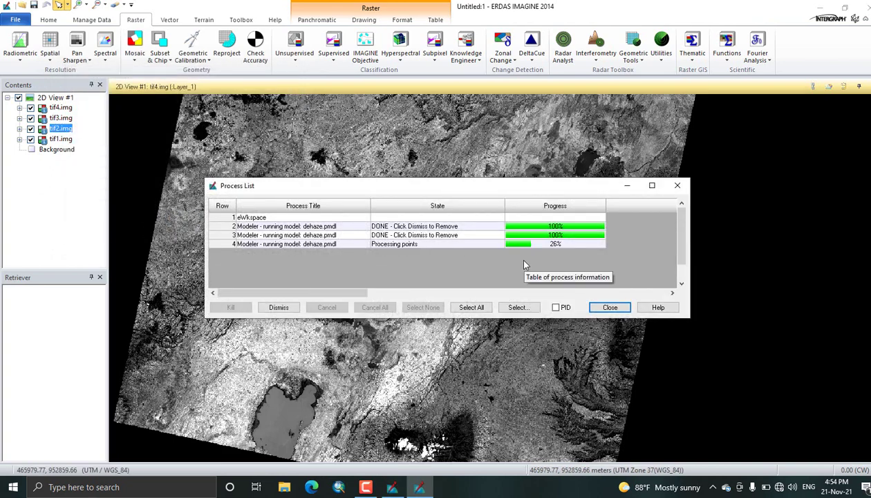
pyautogui.click(20, 43)
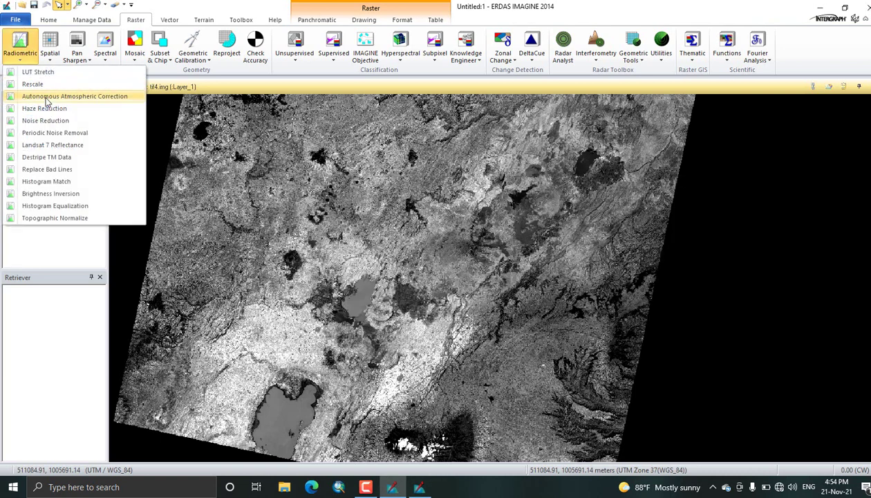
# Step: Configure Haze Reduction with tif3.img as input and hez3.img as output
pyautogui.click(44, 109)
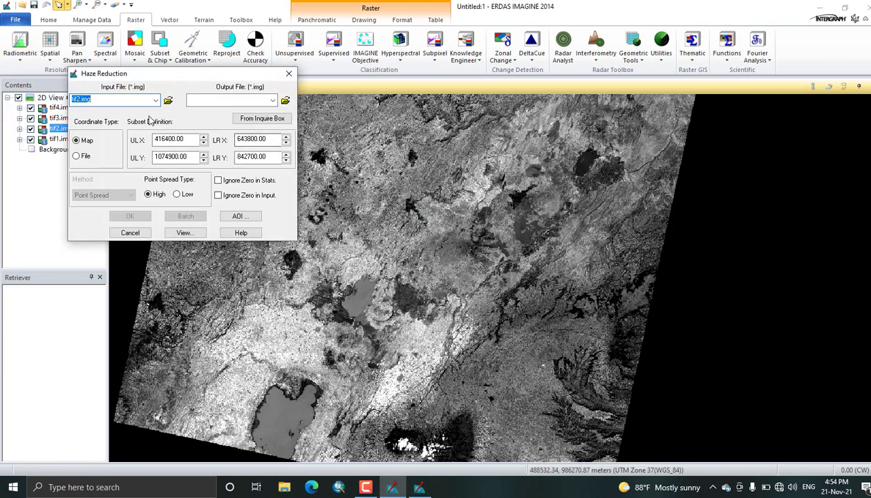
pyautogui.click(156, 99)
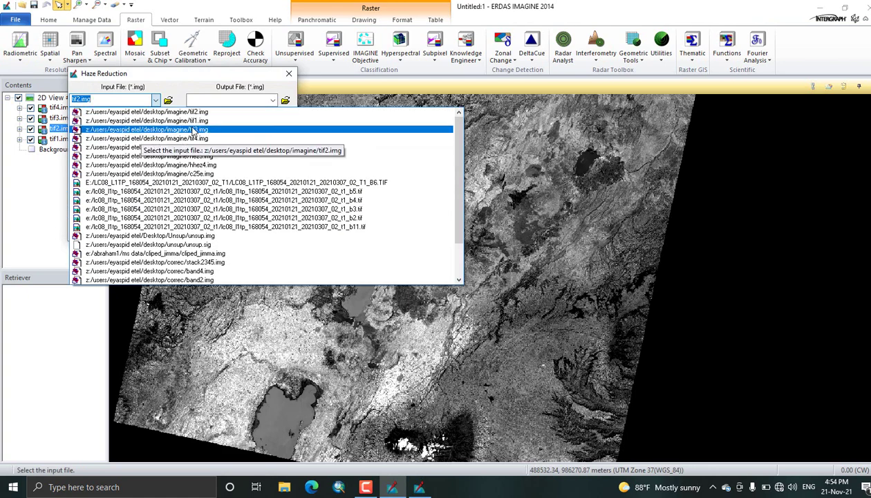
pyautogui.click(194, 130)
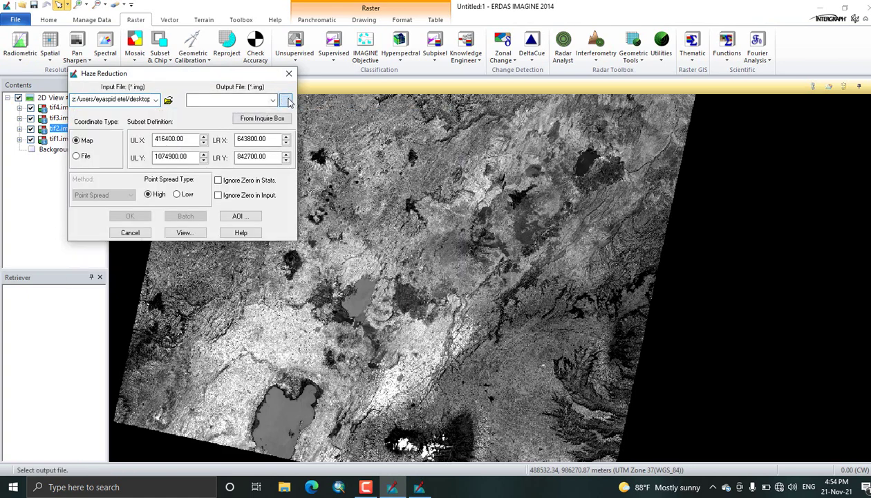
pyautogui.click(288, 101)
pyautogui.click(296, 163)
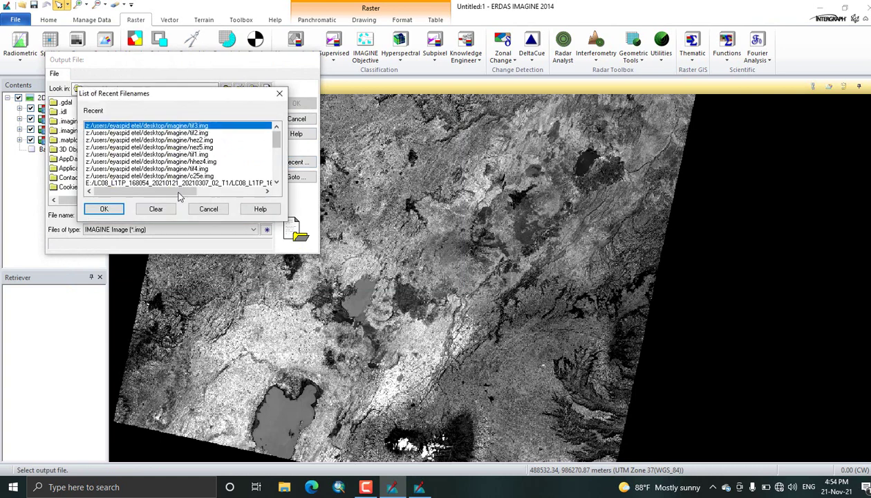
pyautogui.click(118, 207)
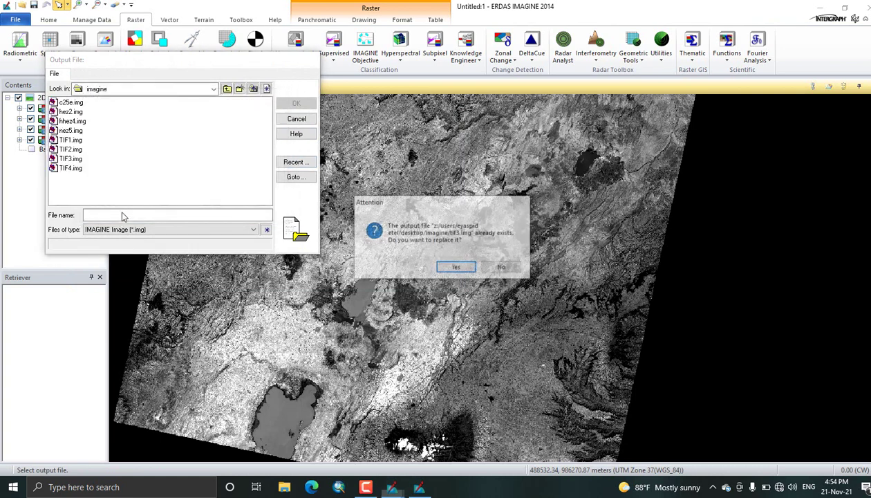
pyautogui.click(484, 265)
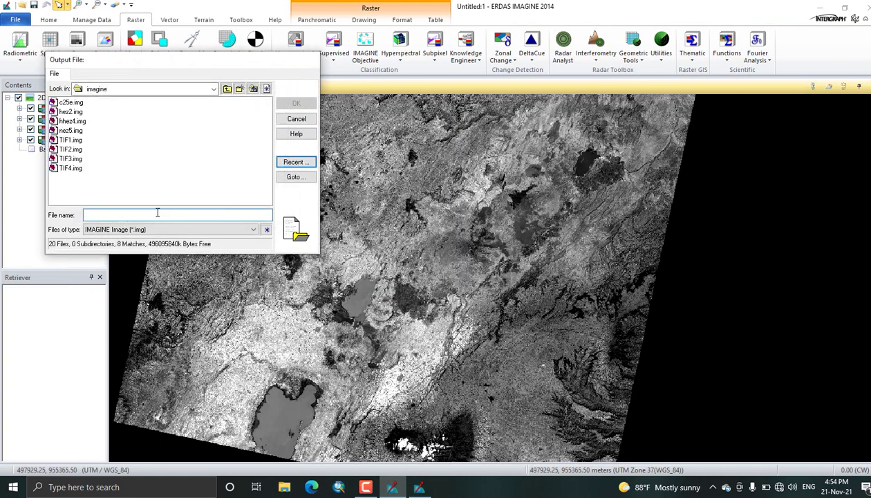
pyautogui.write('hez3')
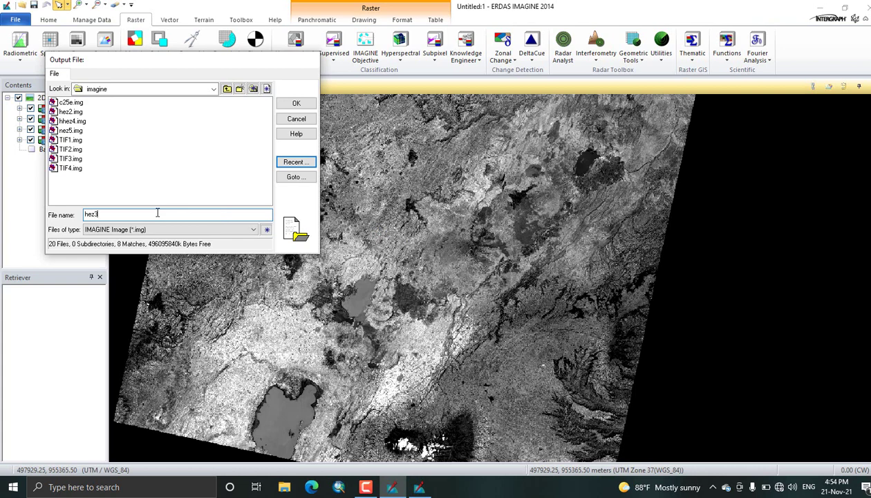
pyautogui.click(297, 104)
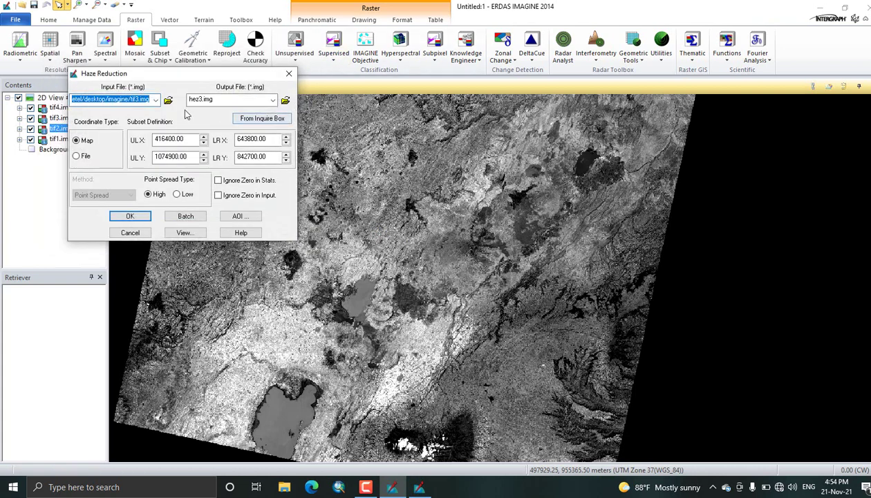
# Step: Run the tif3.img job and close the Process List once all four finish at 100%
pyautogui.click(130, 216)
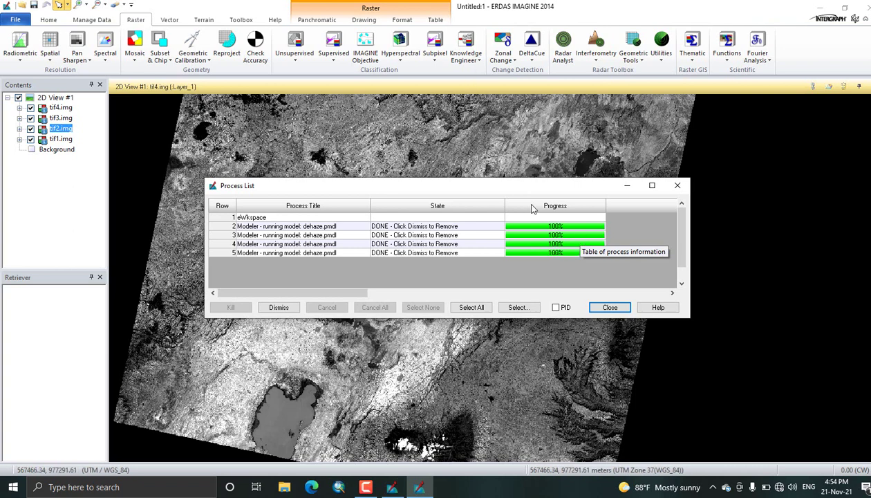
pyautogui.moveTo(509, 186); pyautogui.dragTo(399, 190)
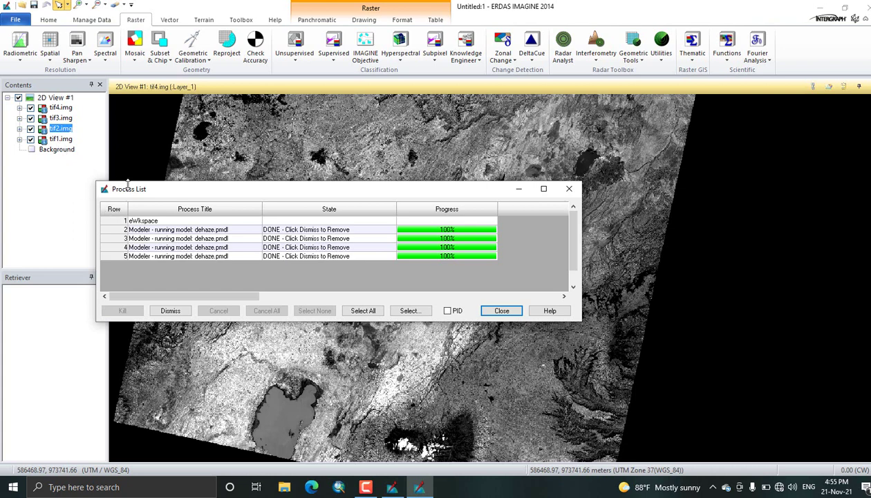
pyautogui.click(570, 189)
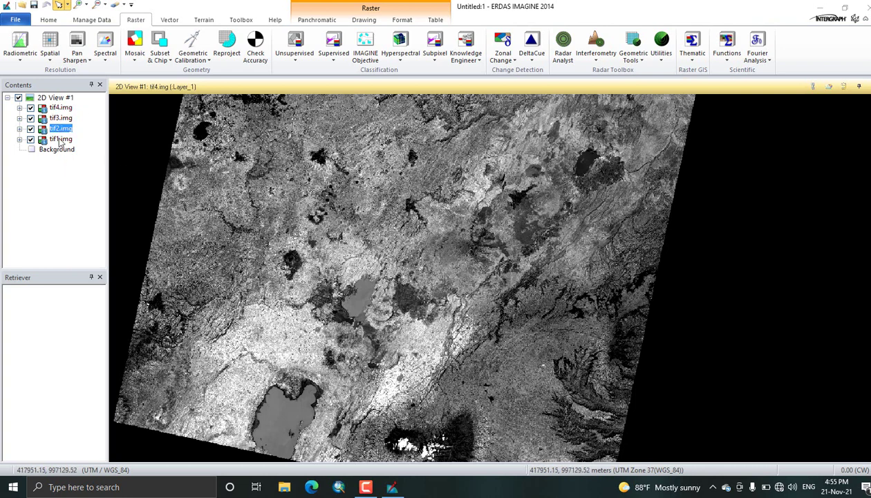
# Step: Remove the tif4.img, tif3.img, tif2.img and tif1.img layers from Contents
pyautogui.rightClick(57, 111)
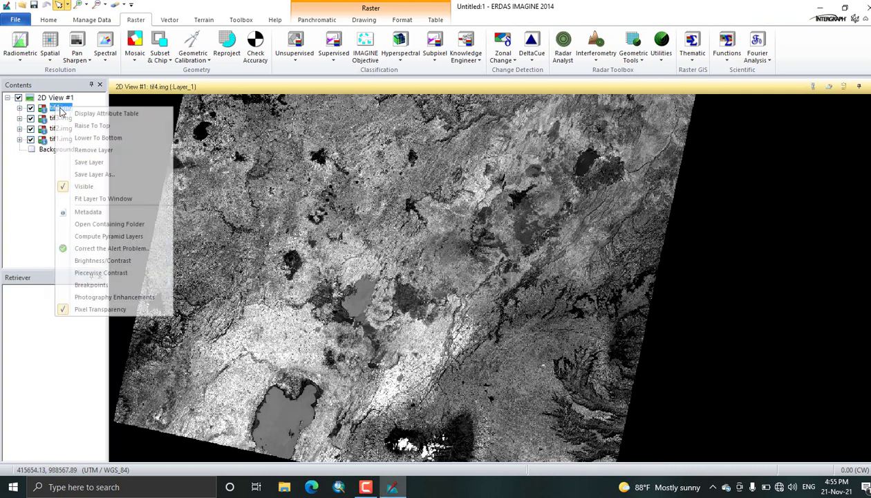
pyautogui.click(107, 152)
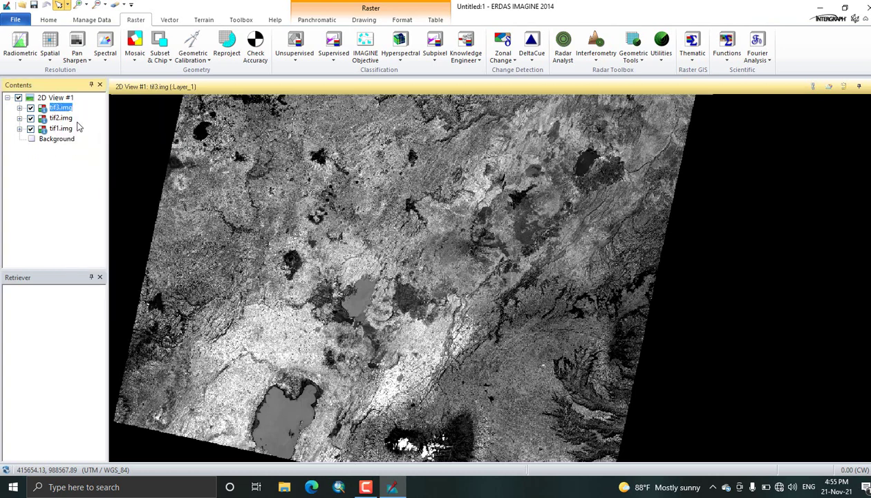
pyautogui.rightClick(66, 109)
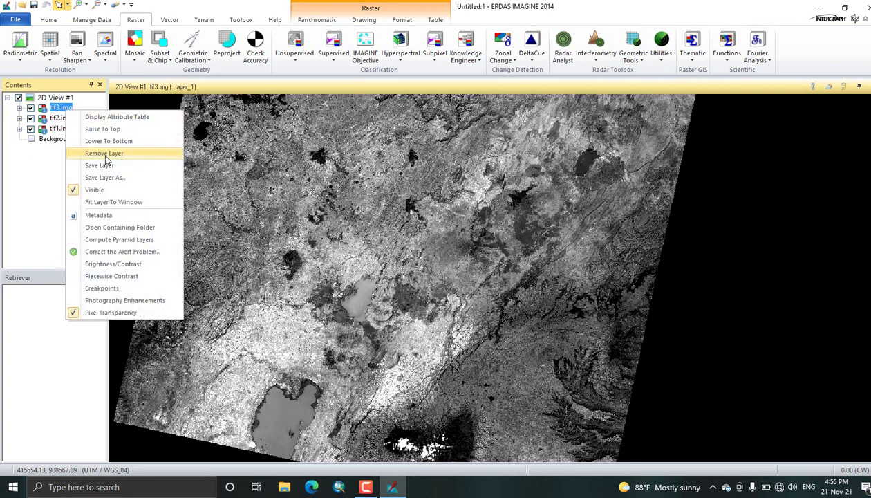
pyautogui.click(106, 153)
pyautogui.rightClick(61, 107)
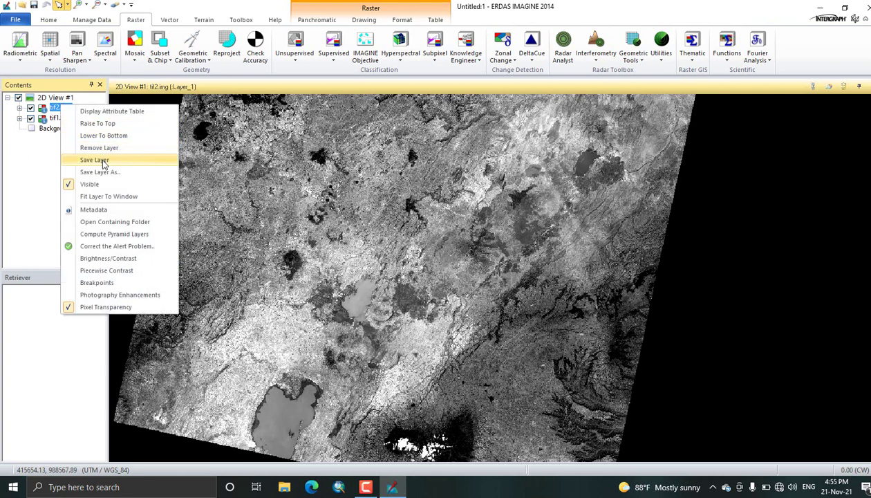
pyautogui.click(100, 148)
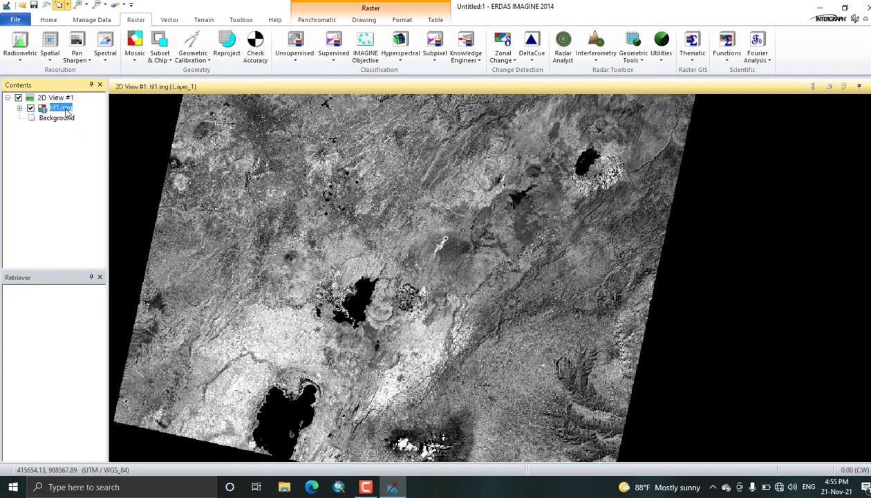
pyautogui.rightClick(66, 109)
pyautogui.click(102, 152)
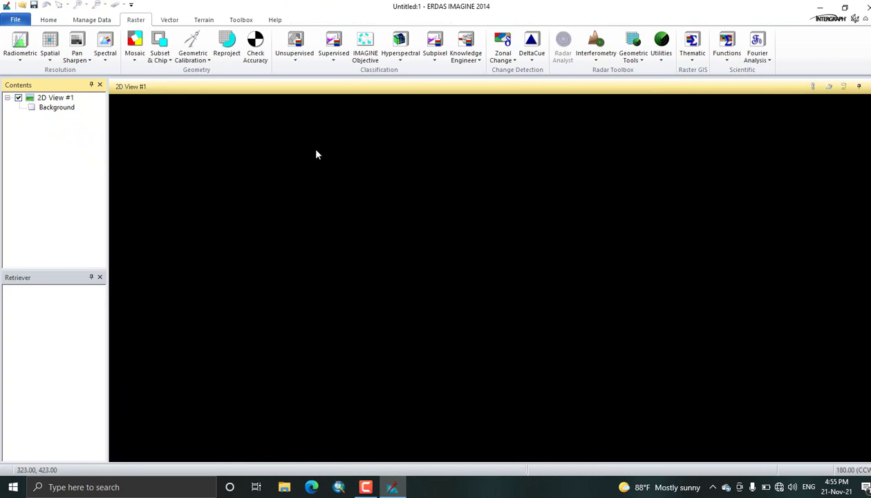
pyautogui.rightClick(313, 110)
# Step: Add hez2.img, hez3.img, hhez4.img and nez5.img from the imagine folder as layers in 2D View #1
pyautogui.click(346, 120)
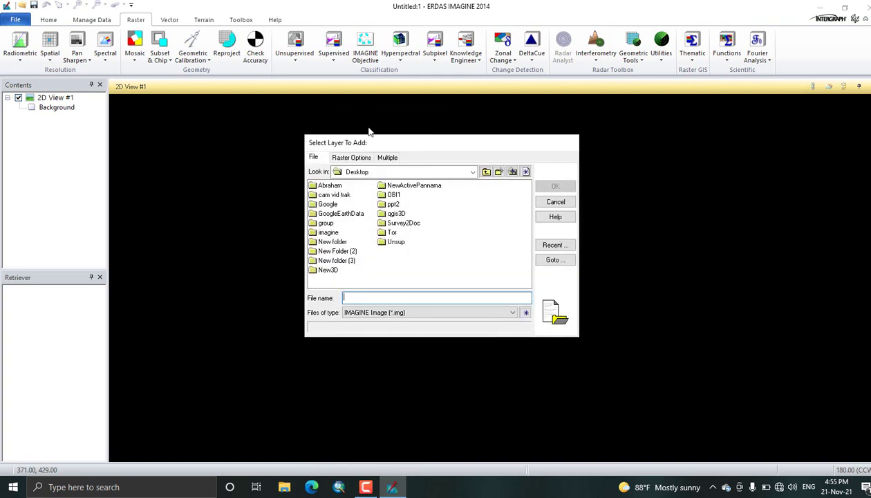
pyautogui.click(563, 245)
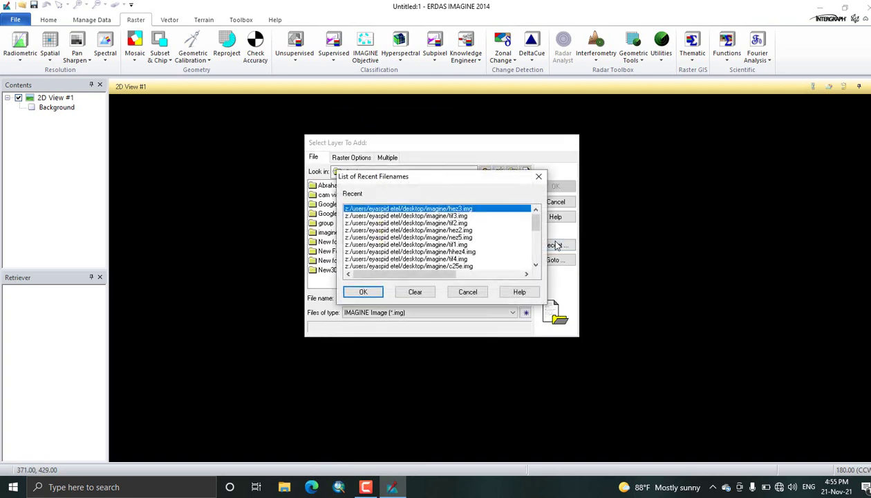
pyautogui.click(357, 291)
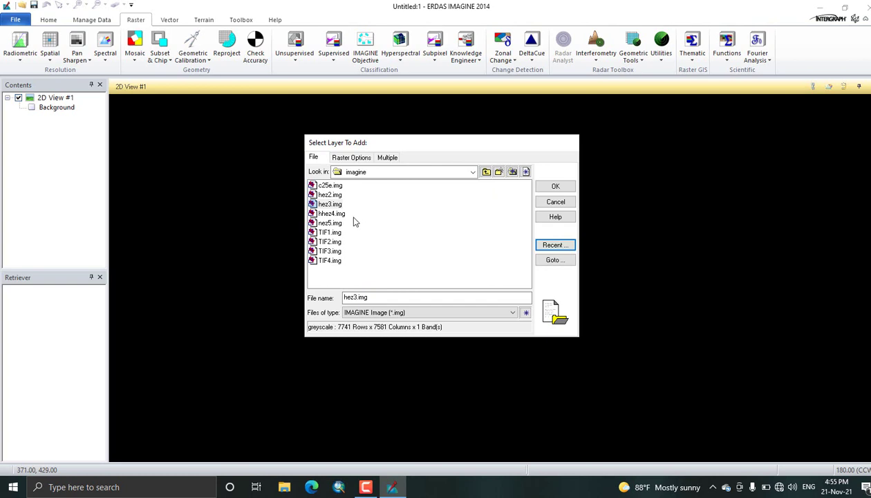
pyautogui.moveTo(353, 222); pyautogui.dragTo(322, 198)
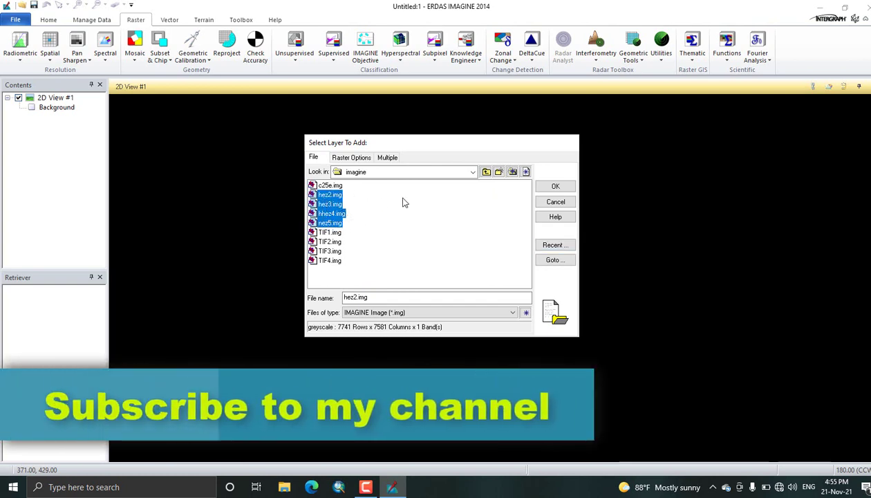
pyautogui.click(545, 186)
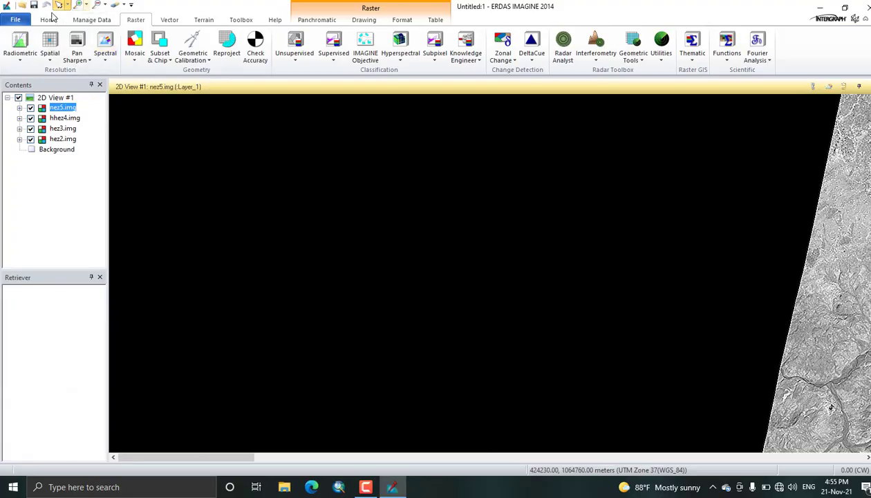
# Step: Zoom and pan the 2D view to frame the loaded scene
pyautogui.click(49, 20)
pyautogui.scroll(-5, 330, 276)
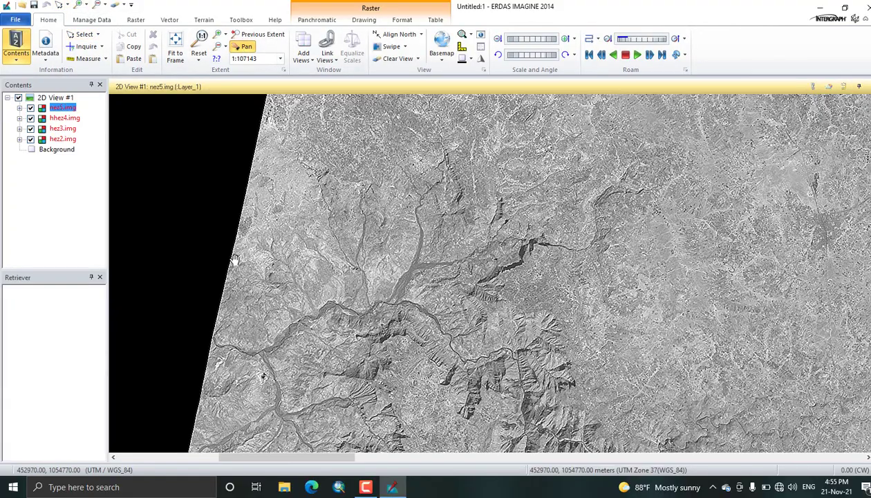
pyautogui.scroll(-2, 330, 278)
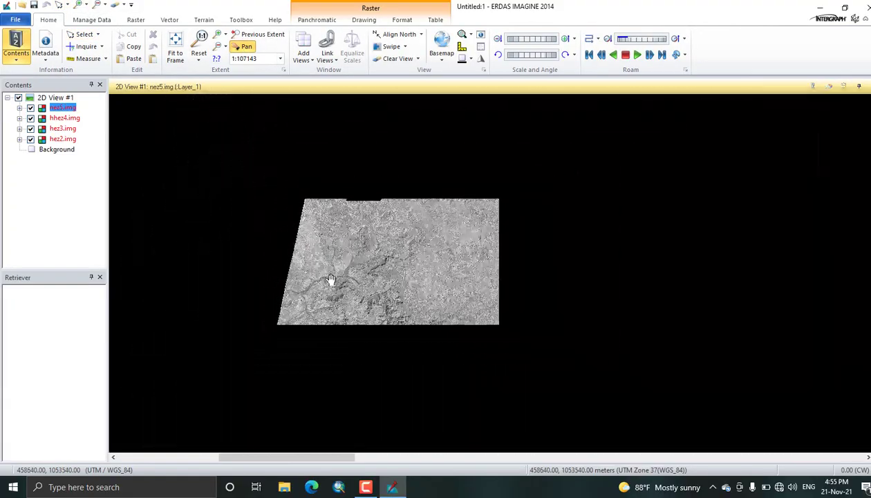
pyautogui.scroll(6, 330, 280)
pyautogui.scroll(-3, 323, 184)
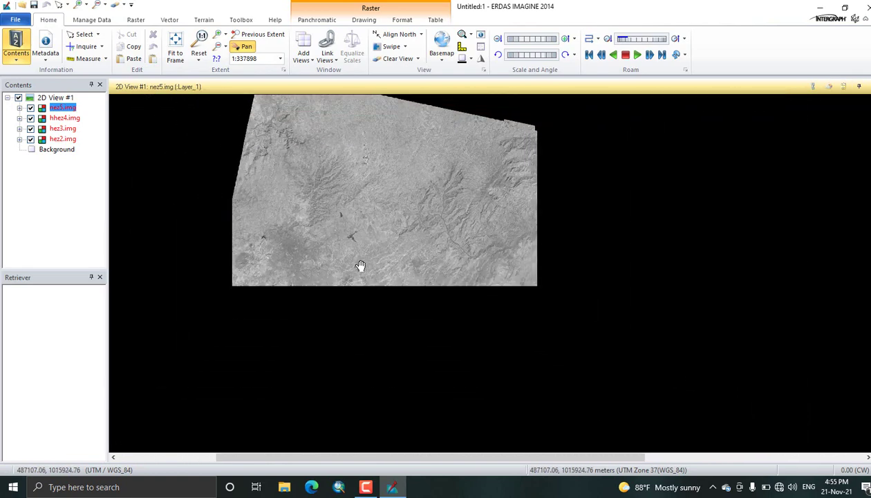
pyautogui.scroll(2, 324, 186)
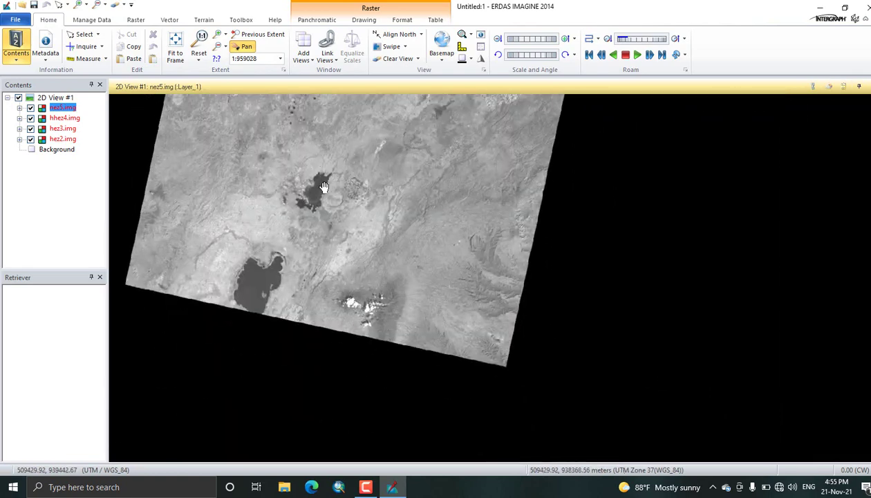
pyautogui.moveTo(324, 186); pyautogui.dragTo(385, 280)
pyautogui.scroll(-3, 385, 279)
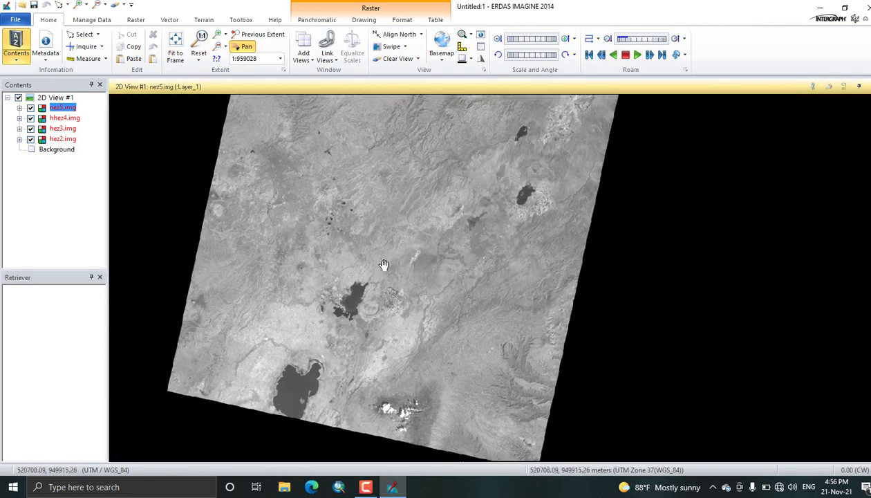
pyautogui.scroll(5, 383, 263)
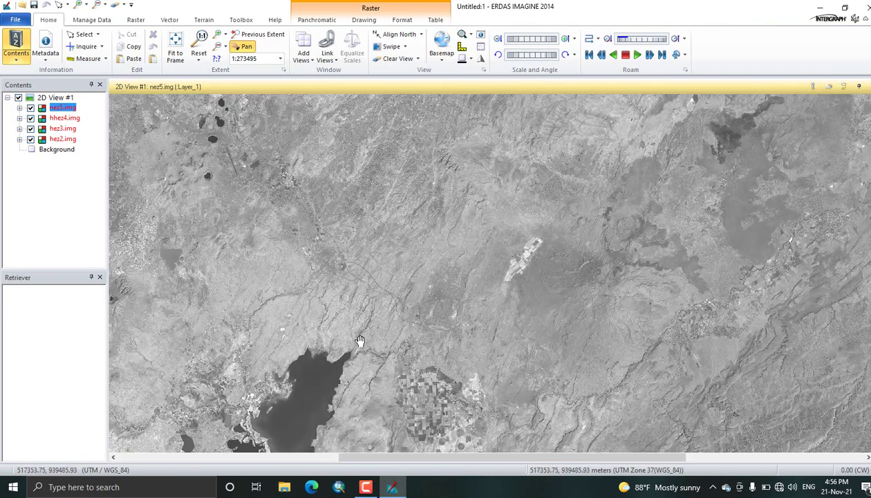
# Step: Hide hhez4, hez3 and hez2 so only nez5.img is visible
pyautogui.click(31, 119)
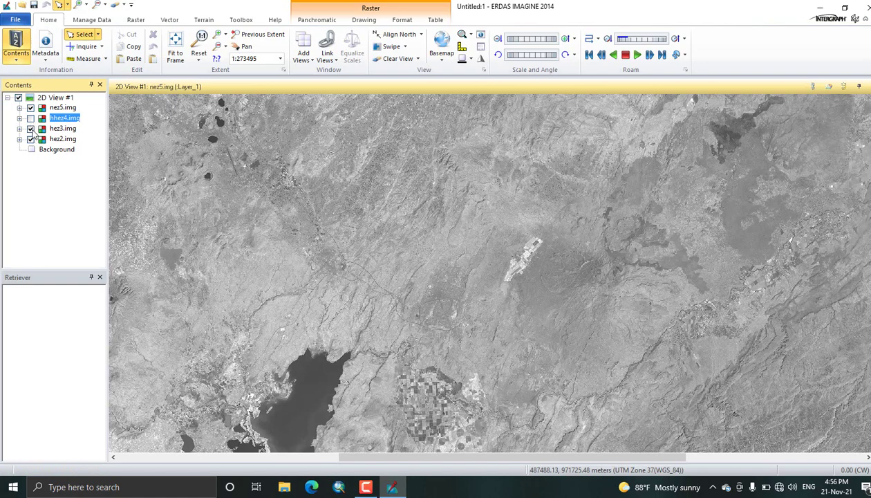
pyautogui.click(31, 128)
pyautogui.click(30, 139)
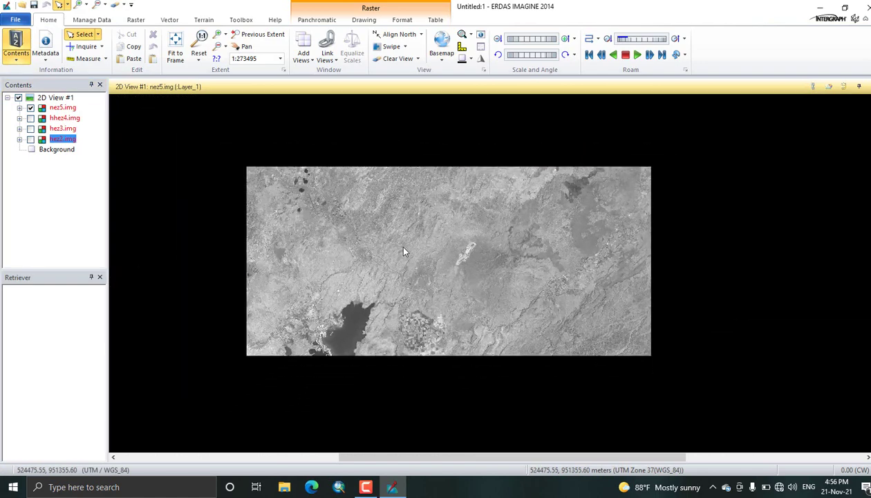
pyautogui.scroll(-3, 405, 252)
pyautogui.click(49, 107)
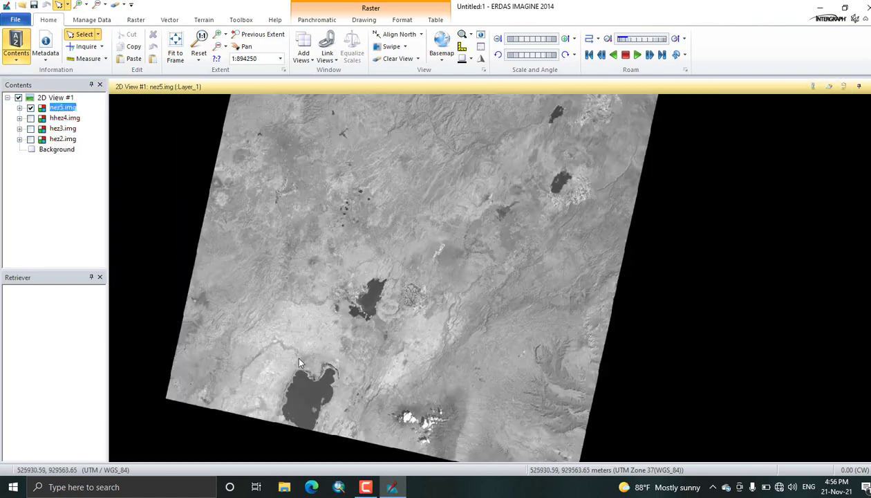
# Step: Show hhez4, hez3 and hez2 each alone in turn for comparison
pyautogui.click(30, 118)
pyautogui.click(31, 108)
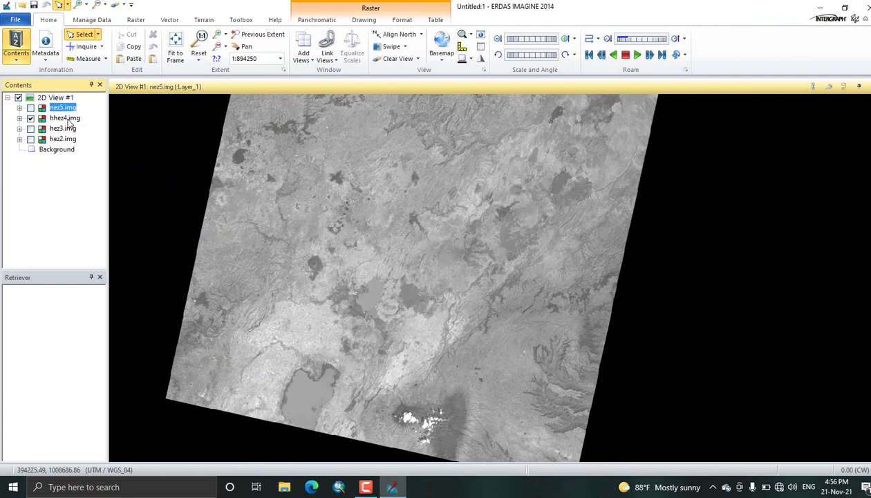
pyautogui.click(30, 129)
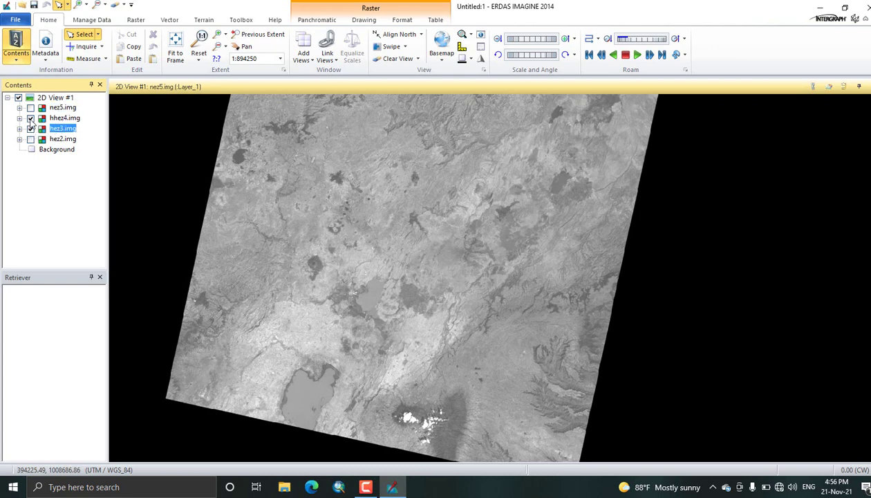
pyautogui.click(30, 119)
pyautogui.click(433, 183)
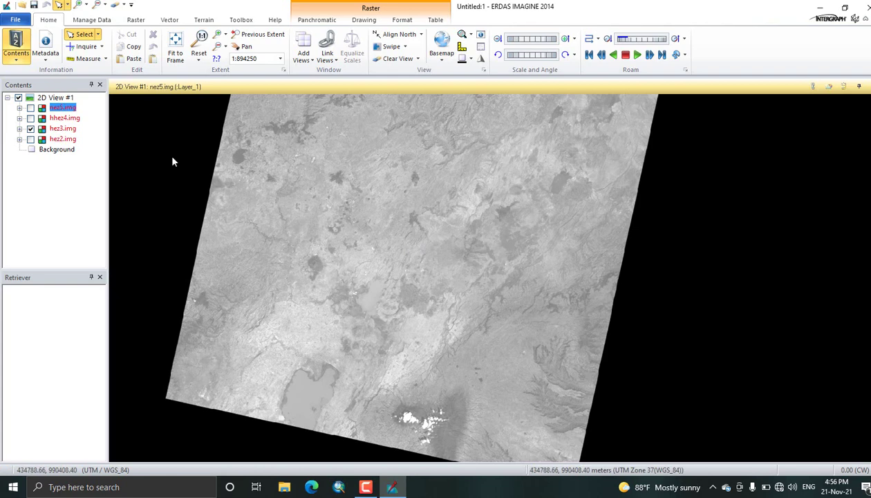
pyautogui.click(30, 139)
pyautogui.click(30, 129)
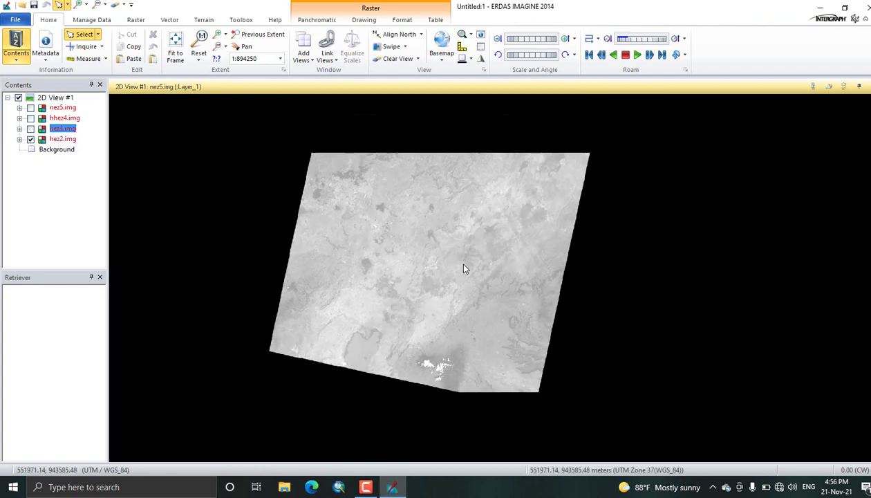
# Step: Switch nez5.img back on above hez2.img
pyautogui.scroll(5, 464, 268)
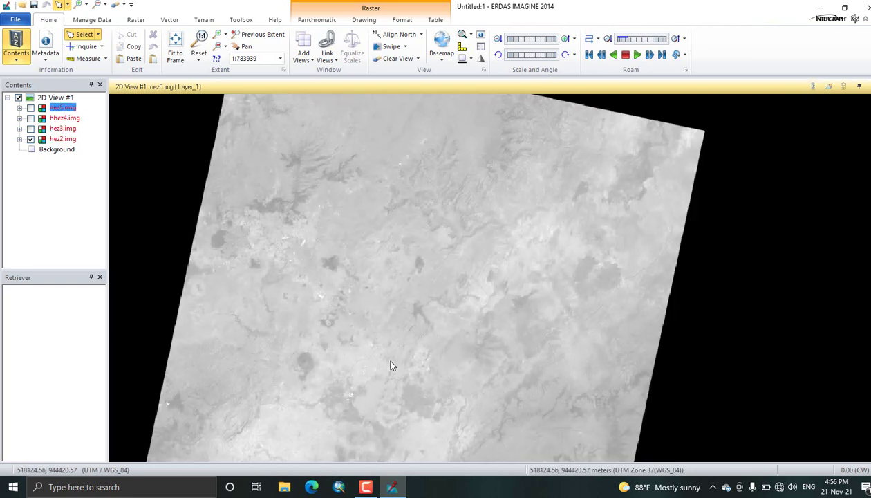
pyautogui.scroll(-2, 391, 364)
pyautogui.scroll(5, 390, 365)
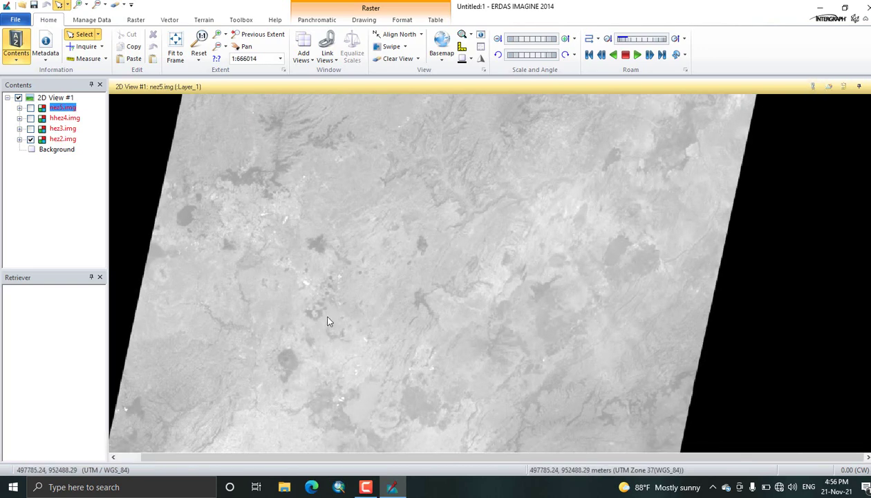
pyautogui.click(30, 108)
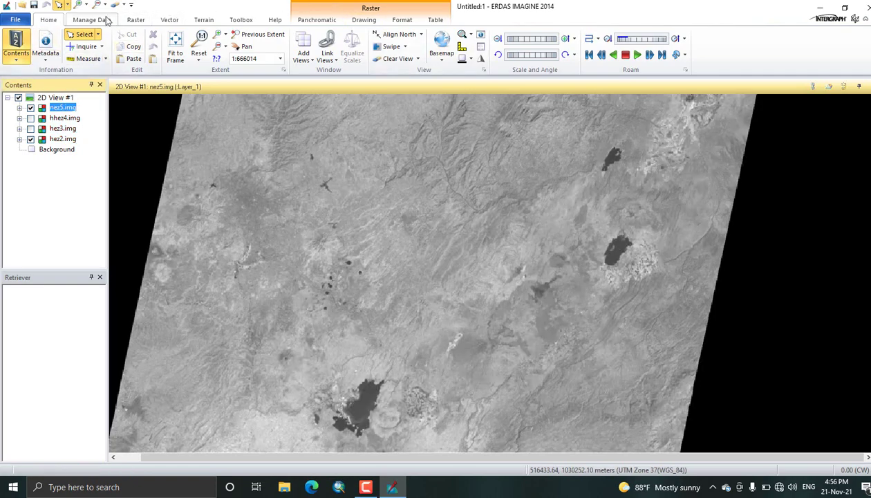
pyautogui.click(139, 20)
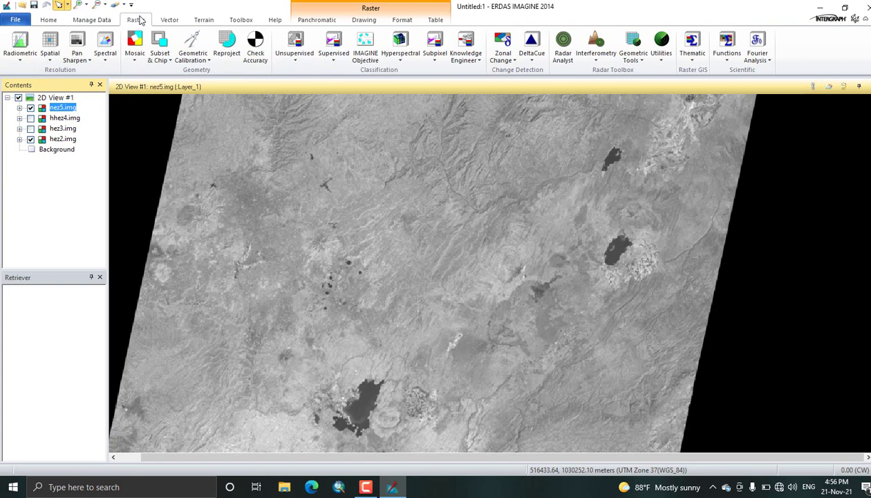
# Step: Start Radiometric Noise Reduction with nez5.img as the input image
pyautogui.click(20, 45)
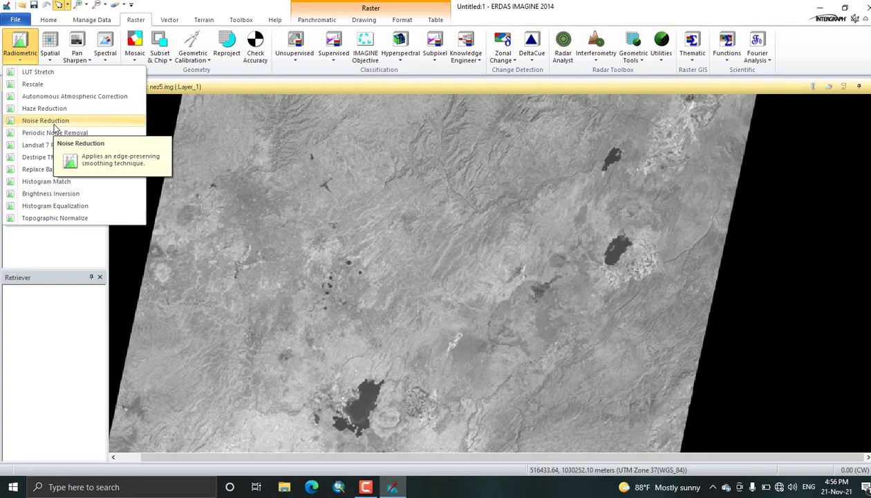
pyautogui.click(54, 121)
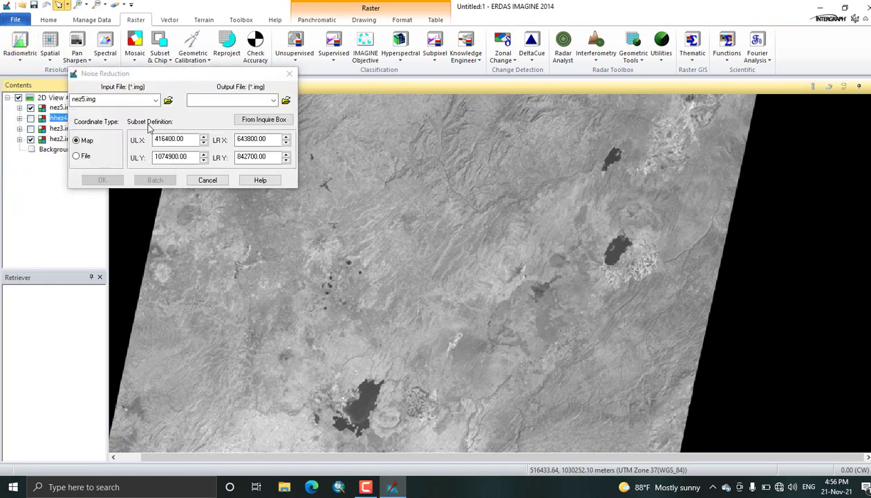
pyautogui.click(161, 78)
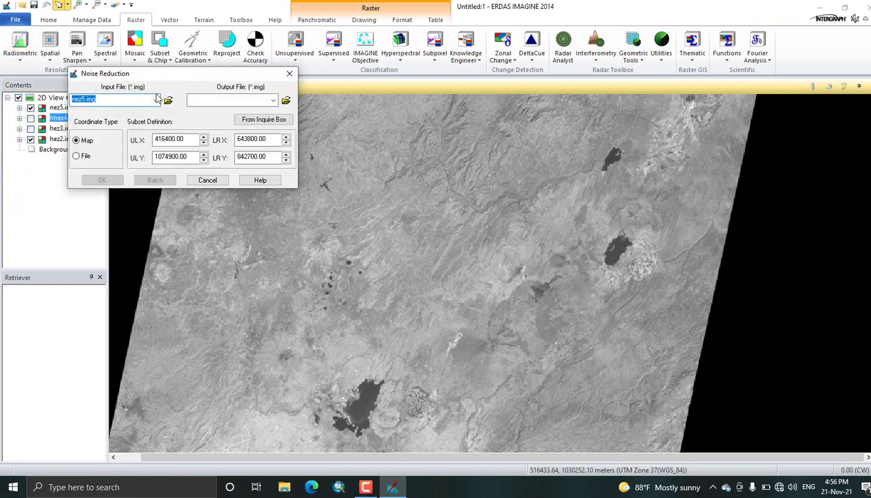
pyautogui.click(155, 101)
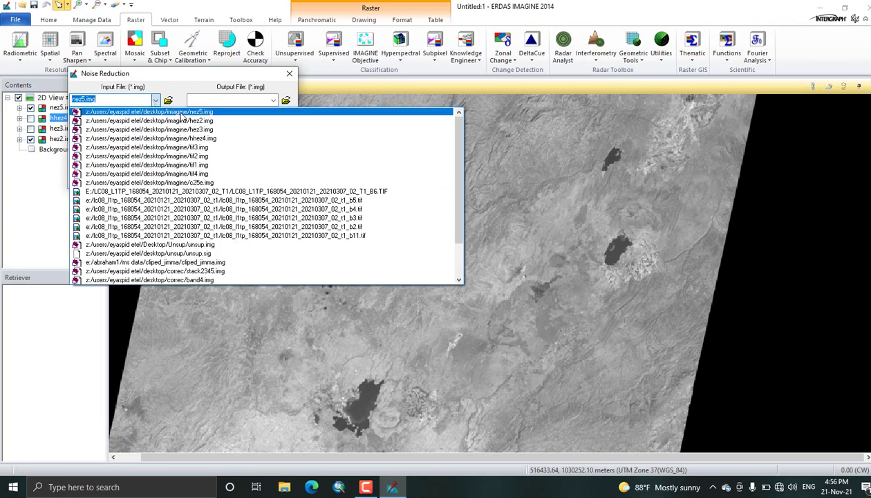
pyautogui.click(182, 115)
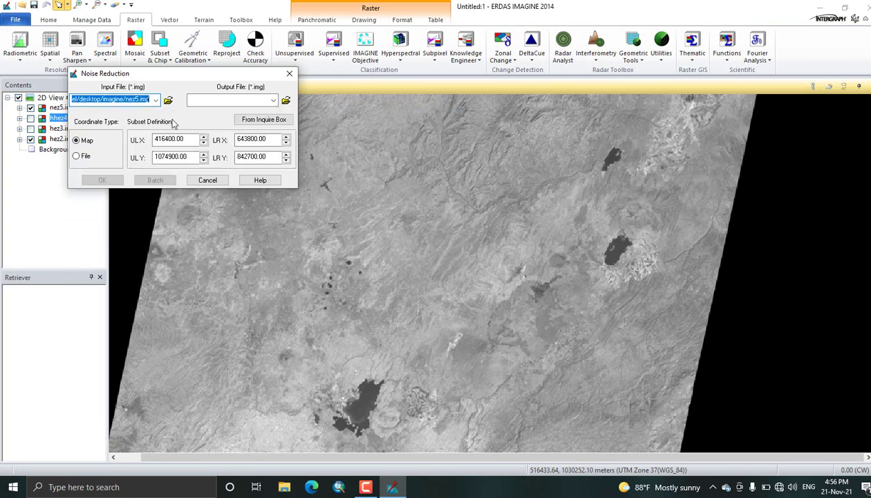
# Step: Save the output as noize5.img, run the filter, and close the finished Process List
pyautogui.click(285, 100)
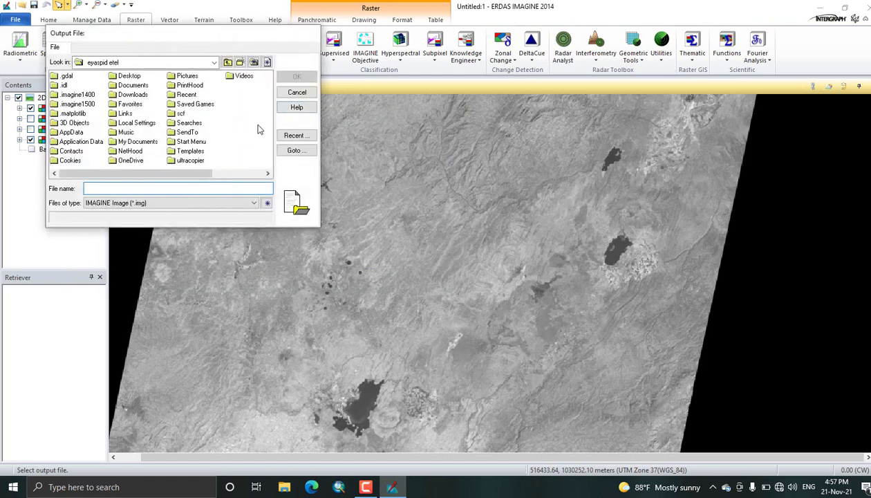
pyautogui.click(293, 135)
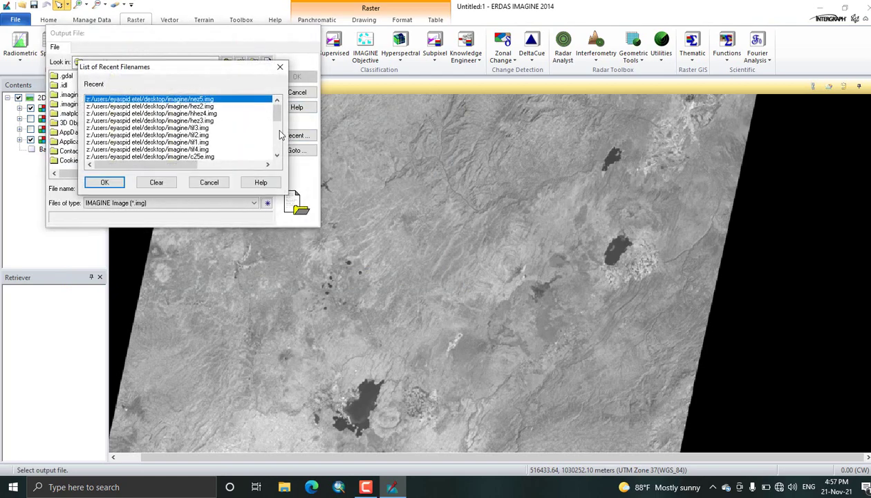
pyautogui.click(104, 184)
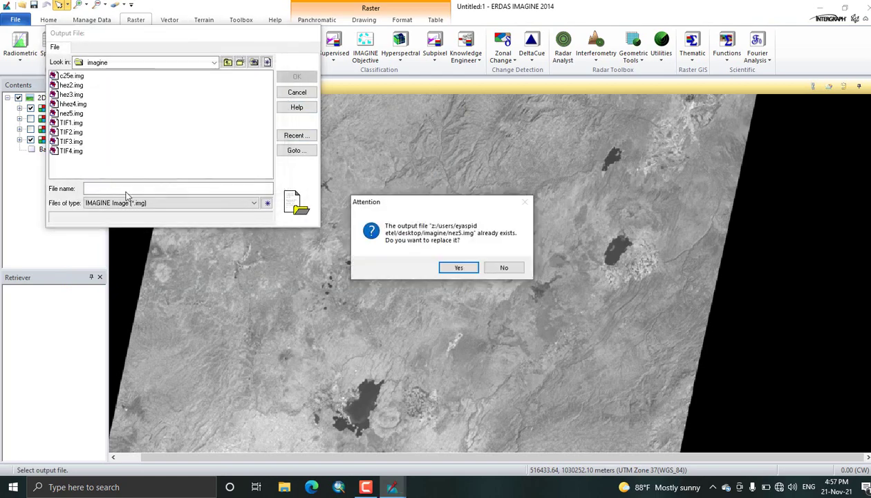
pyautogui.click(504, 268)
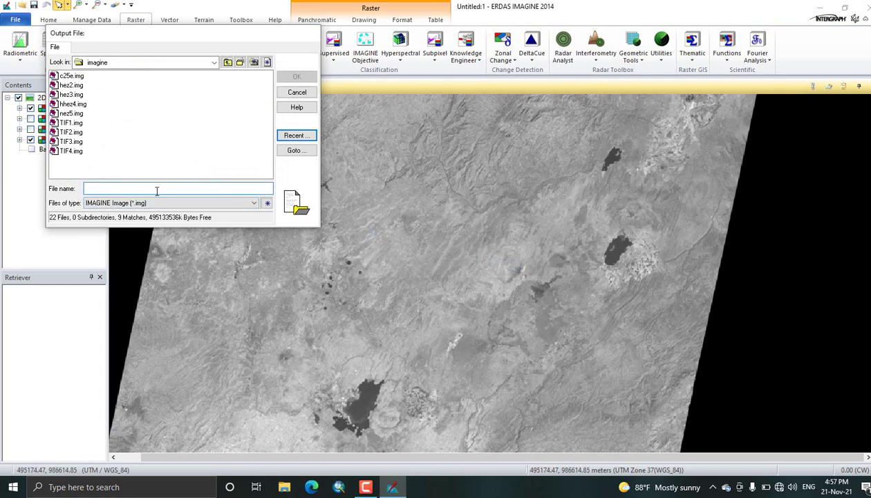
pyautogui.write('noize5')
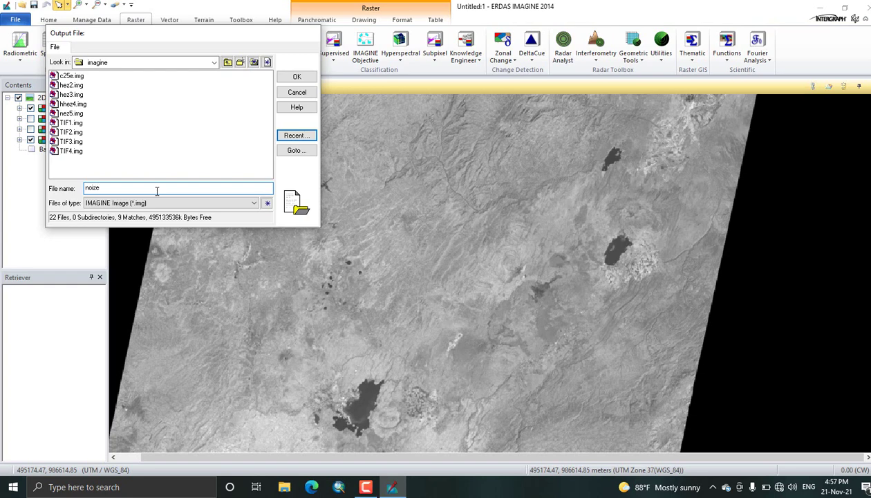
pyautogui.click(296, 76)
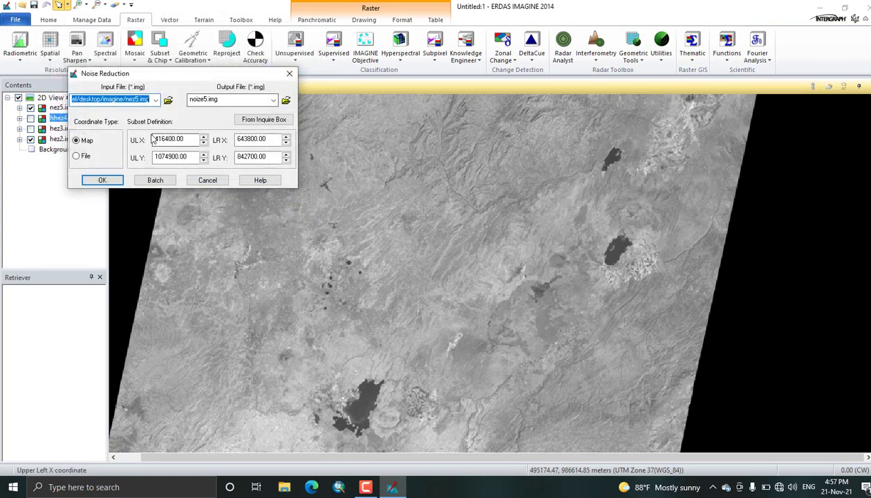
pyautogui.click(102, 181)
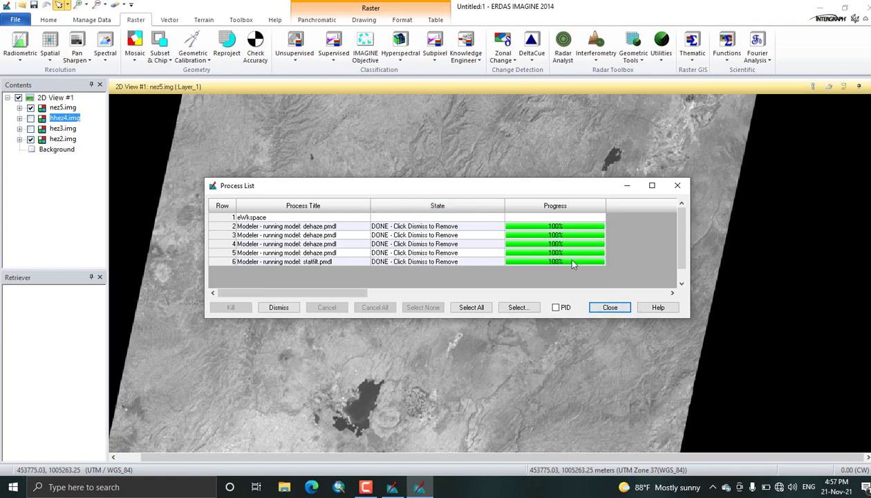
pyautogui.click(610, 306)
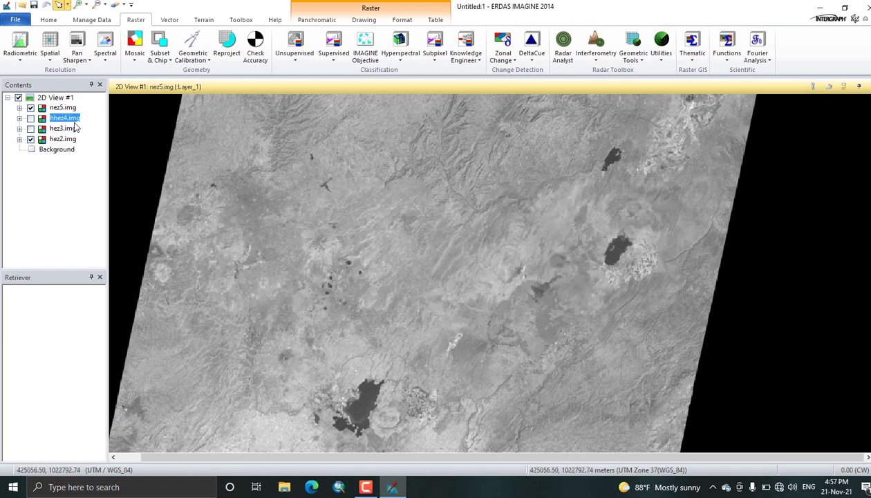
# Step: Start another Noise Reduction run with hhez4.img as the input image
pyautogui.click(20, 54)
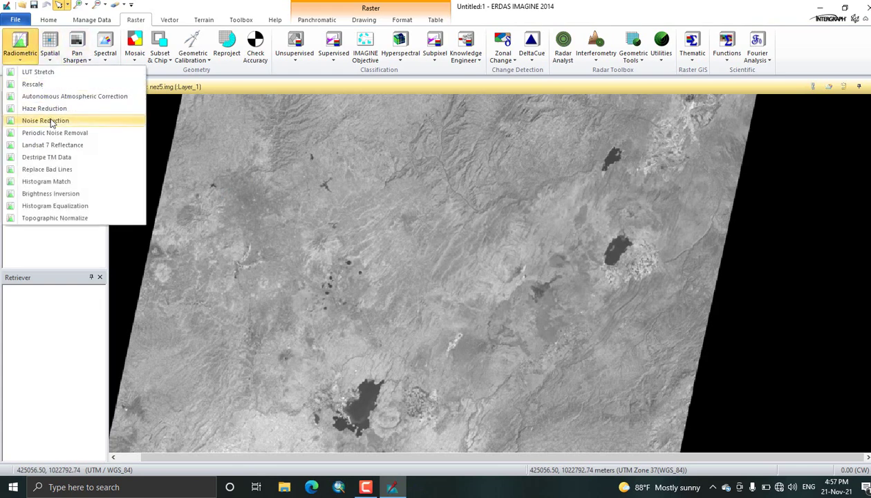
pyautogui.click(48, 123)
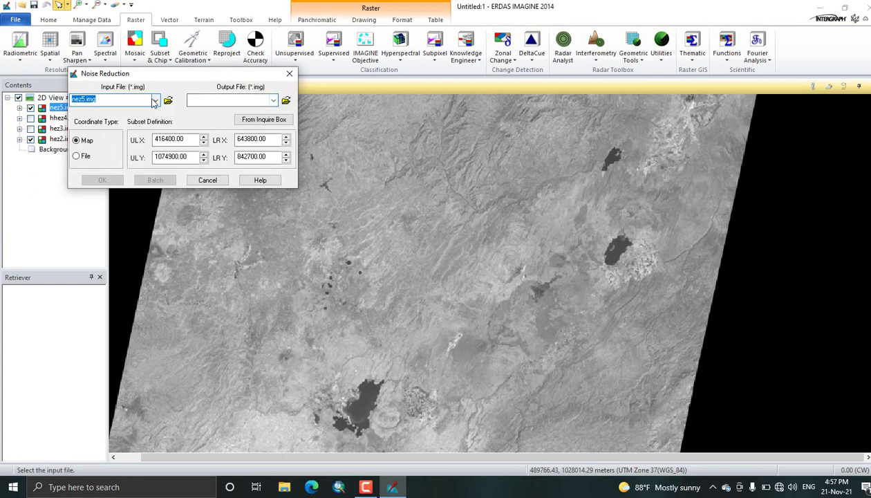
pyautogui.click(155, 101)
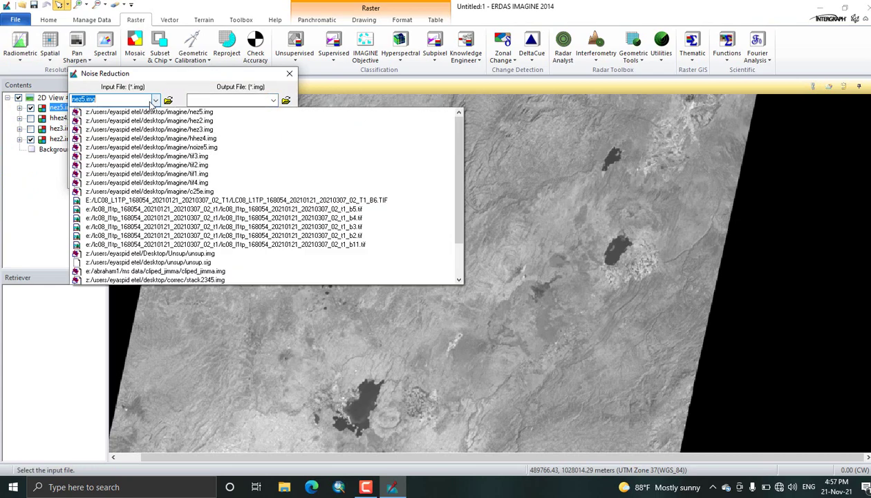
pyautogui.click(207, 139)
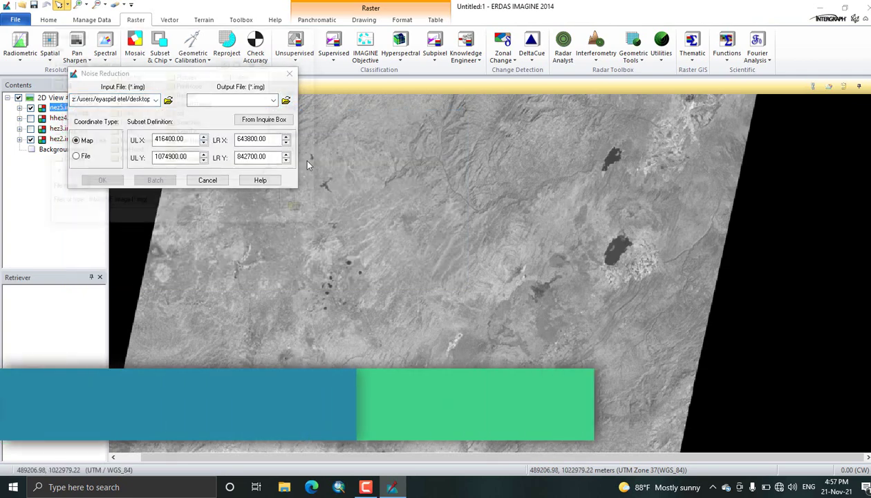
# Step: Name the output noize4.img in the imagine folder and run the filter
pyautogui.click(286, 100)
pyautogui.click(297, 135)
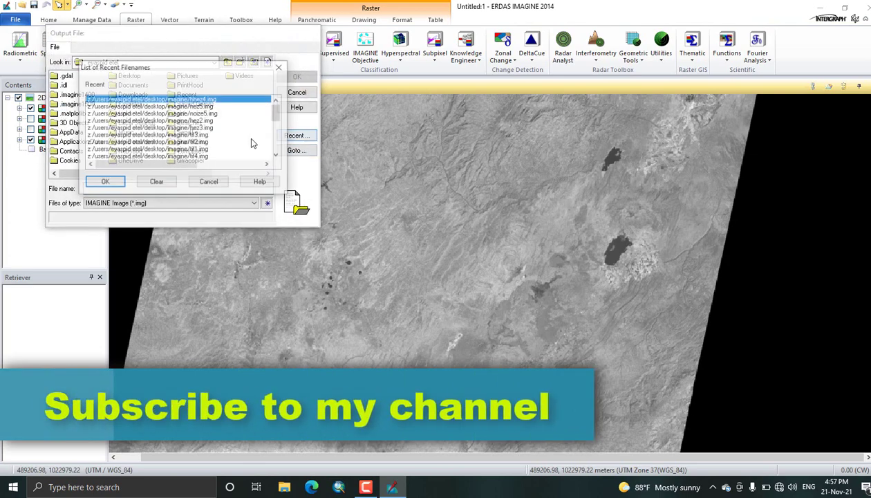
pyautogui.click(105, 181)
pyautogui.click(506, 268)
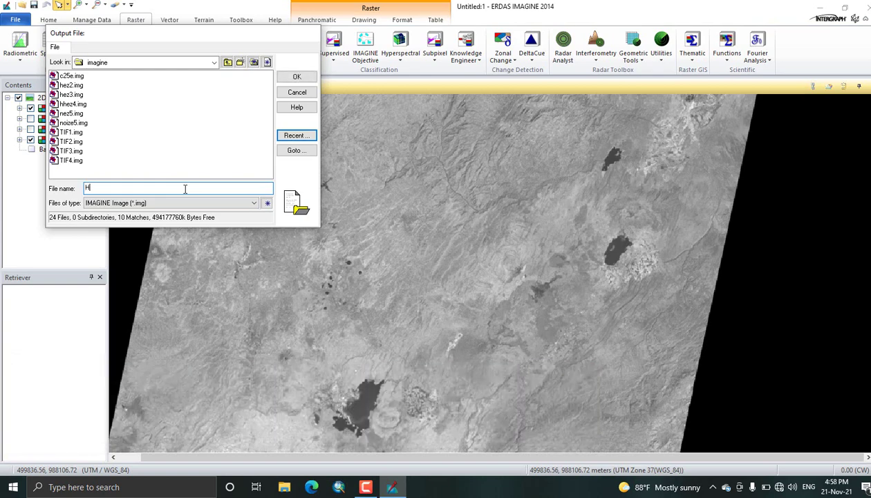
pyautogui.press('BackSpace')
pyautogui.write('noize4')
pyautogui.click(296, 76)
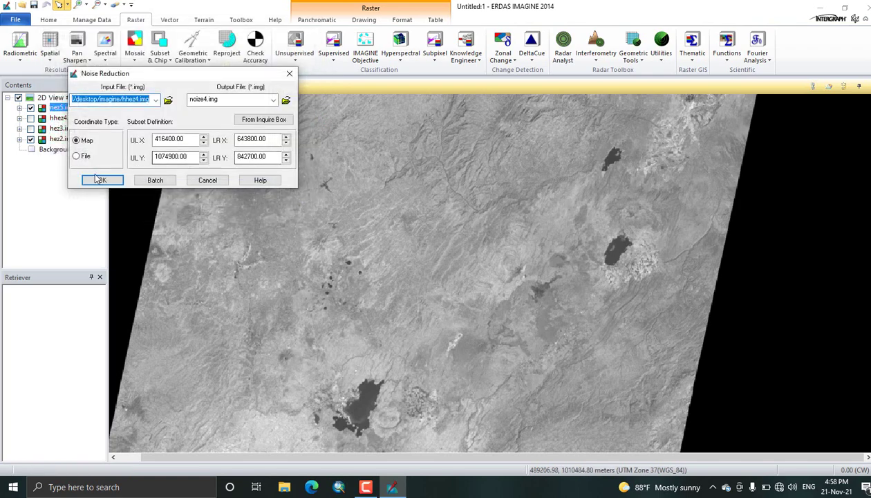
pyautogui.click(98, 179)
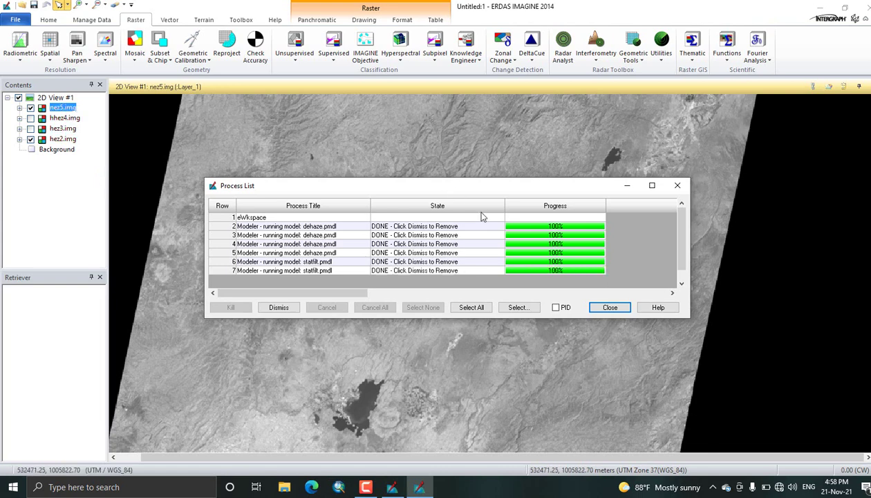
pyautogui.click(22, 59)
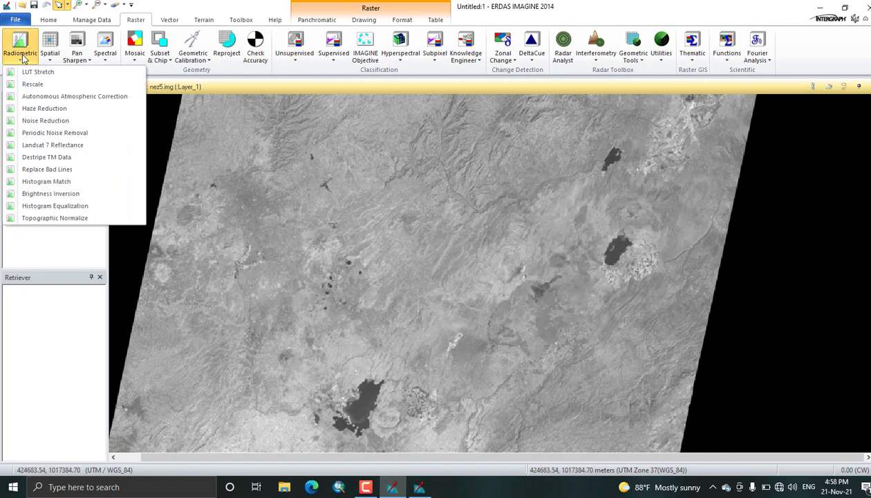
# Step: Set up Noise Reduction with hez2.img as the input image
pyautogui.click(46, 120)
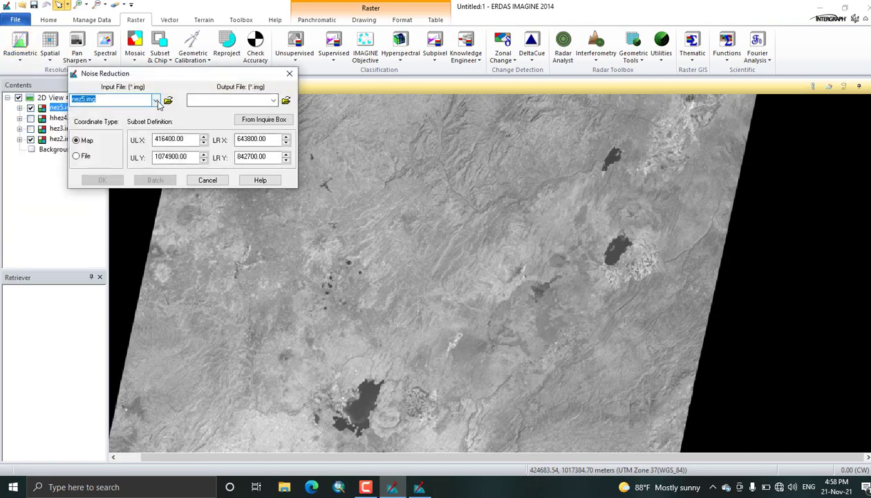
pyautogui.click(156, 101)
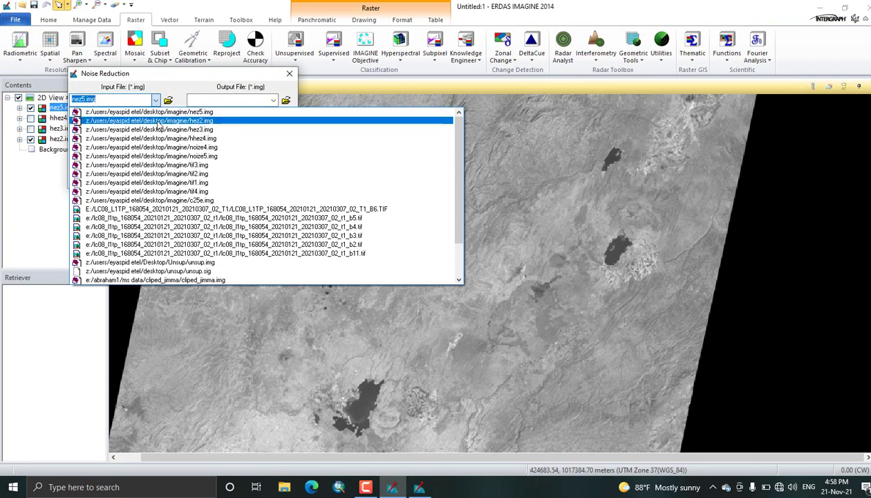
pyautogui.click(157, 121)
# Step: Save the output as noize2.img, run it, and check progress in the Process List
pyautogui.click(287, 102)
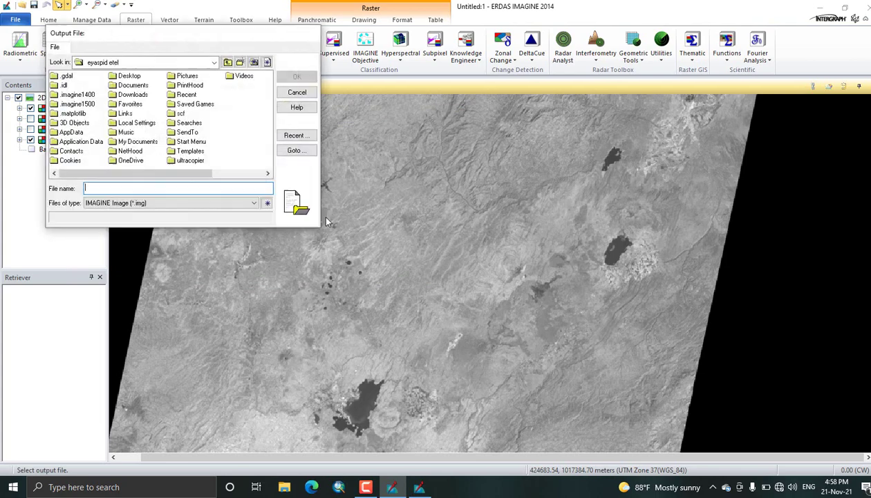
pyautogui.click(302, 135)
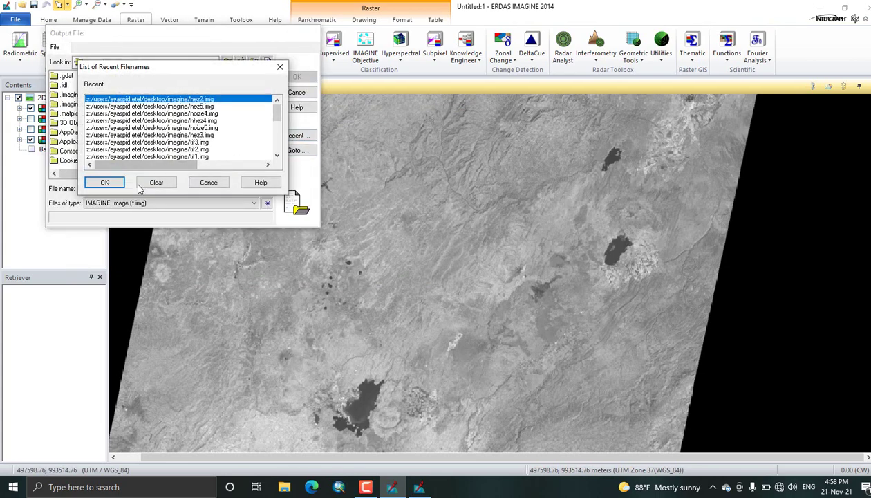
pyautogui.click(104, 182)
pyautogui.click(501, 267)
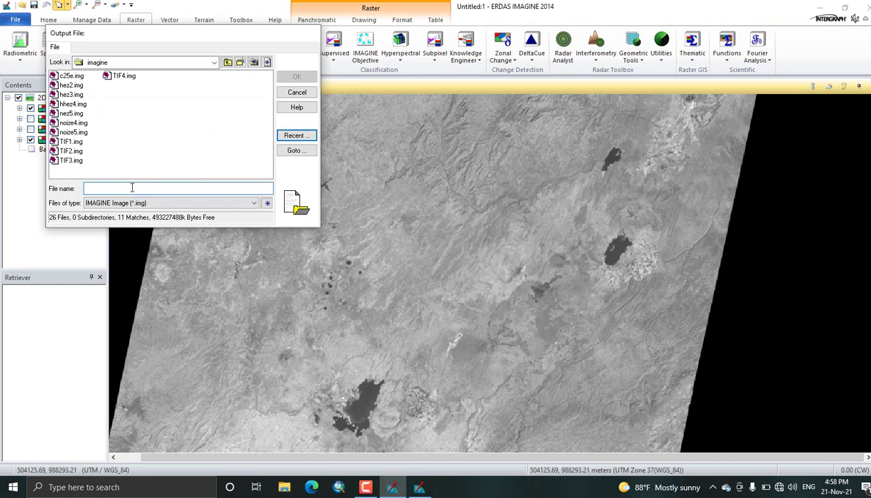
pyautogui.write('noize2')
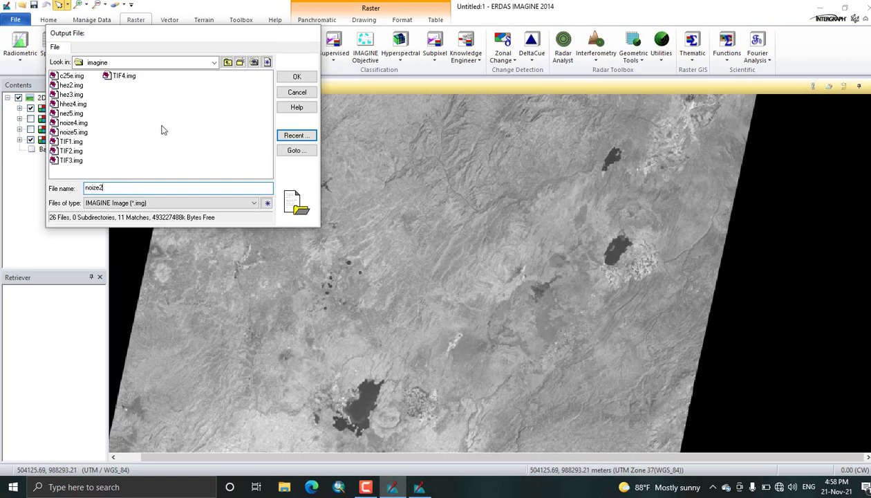
pyautogui.click(280, 78)
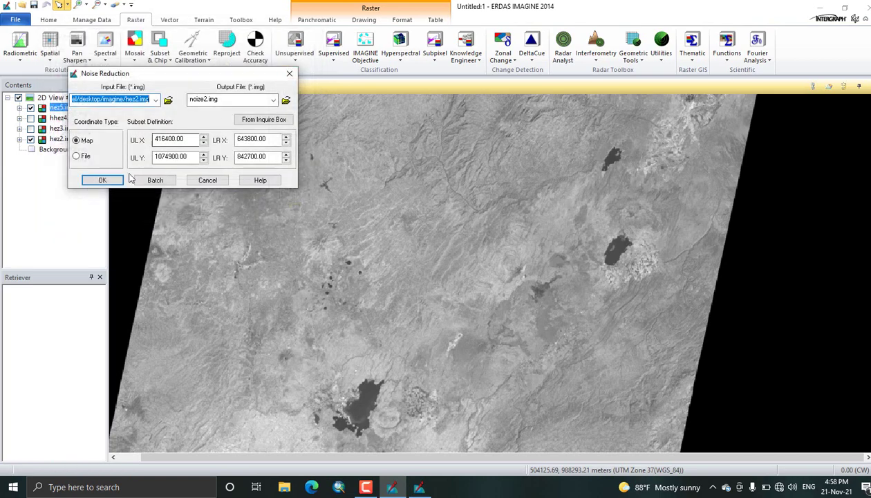
pyautogui.click(102, 182)
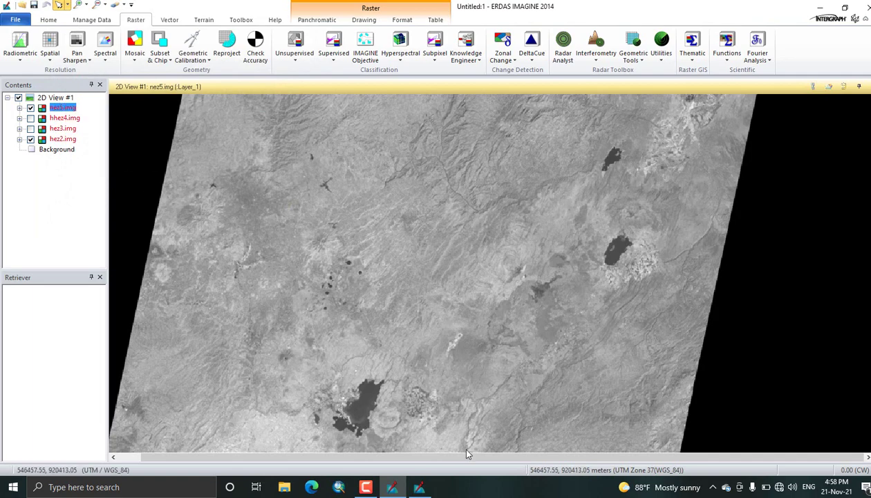
pyautogui.click(419, 487)
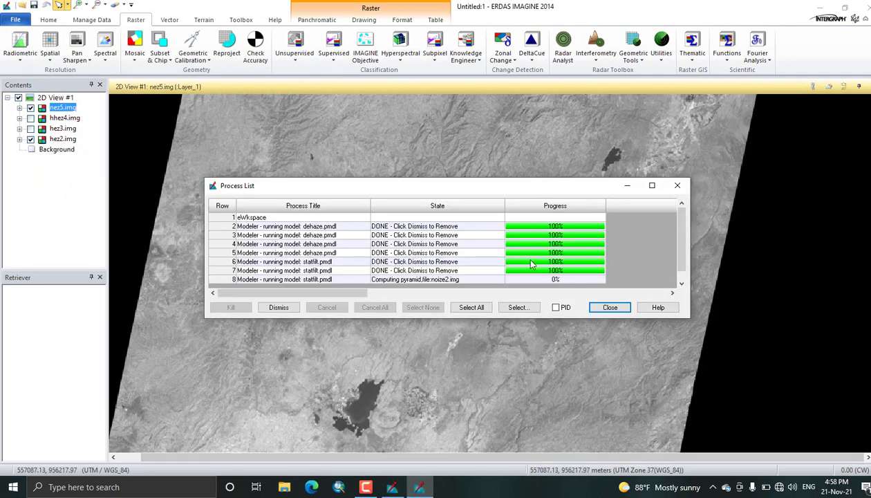
pyautogui.scroll(-1, 528, 262)
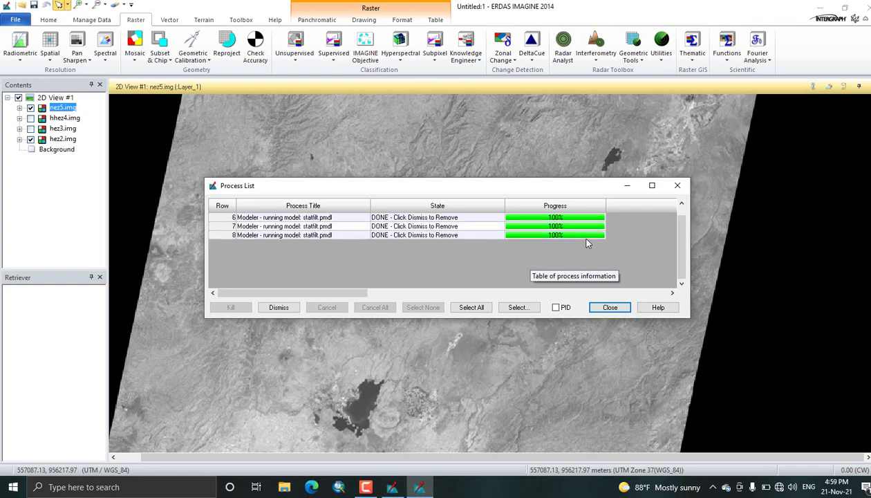
# Step: Set up Noise Reduction with hez3.img as the input image
pyautogui.click(26, 53)
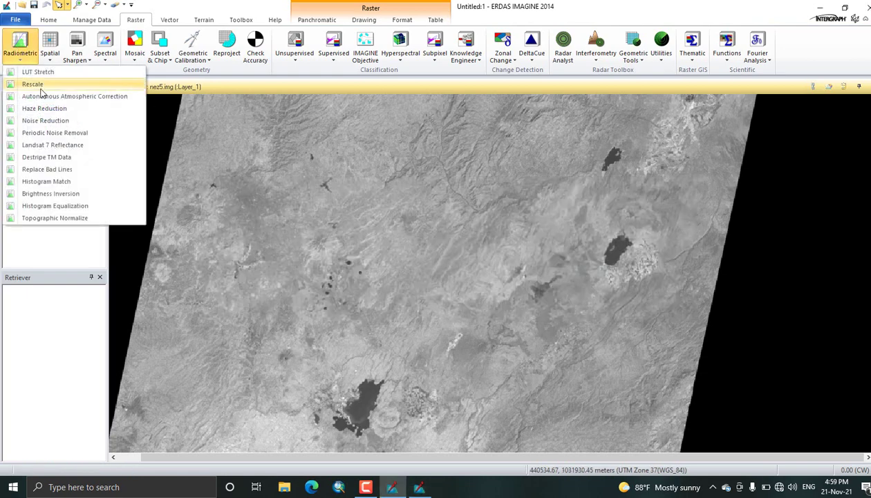
pyautogui.click(49, 121)
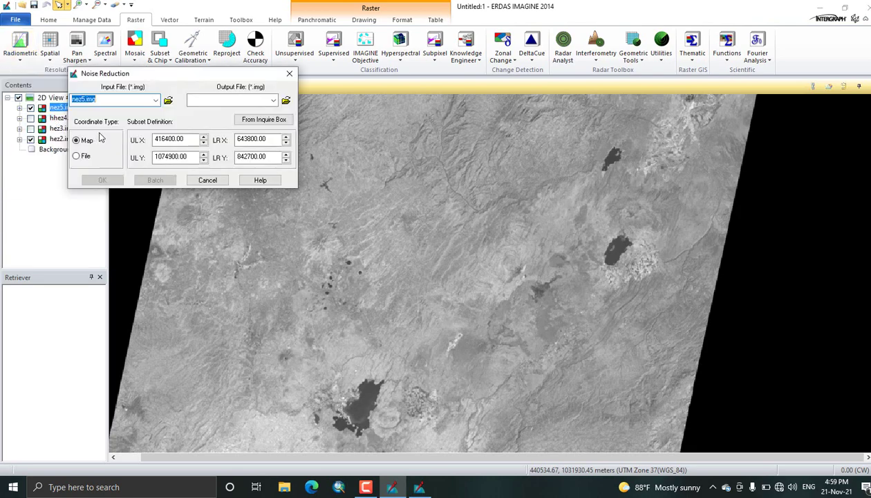
pyautogui.click(156, 101)
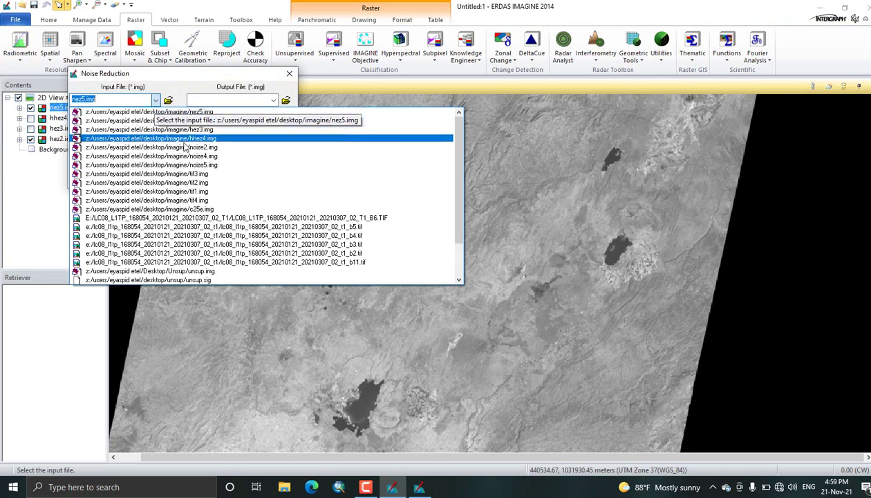
pyautogui.click(212, 129)
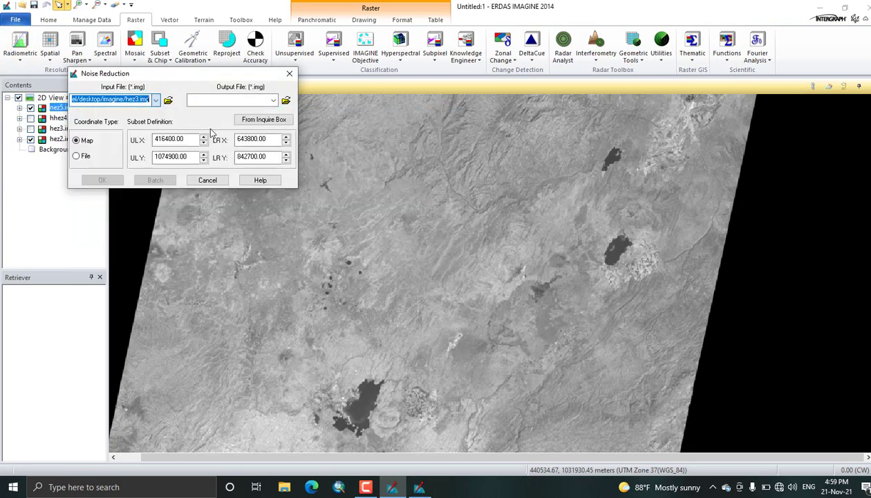
# Step: Set the output to noize3.img in the imagine folder, checking the Process List meanwhile
pyautogui.click(285, 100)
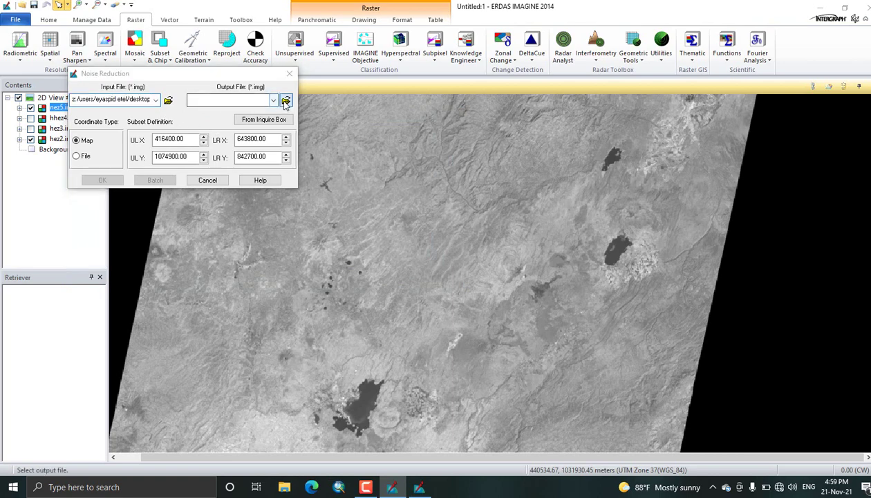
pyautogui.click(293, 135)
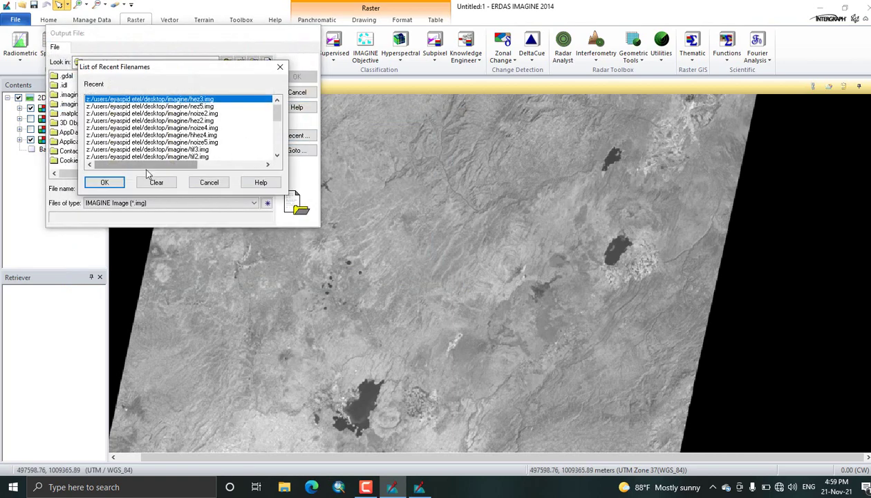
pyautogui.click(119, 184)
pyautogui.click(502, 269)
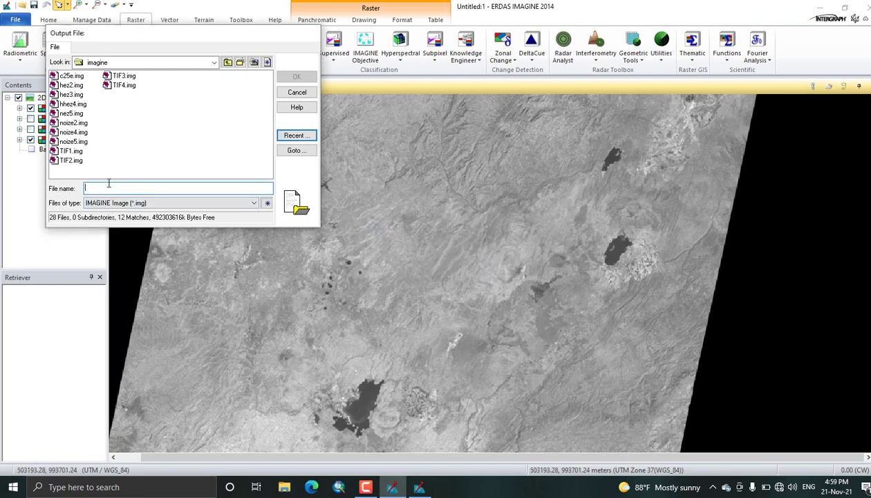
pyautogui.write('noize3')
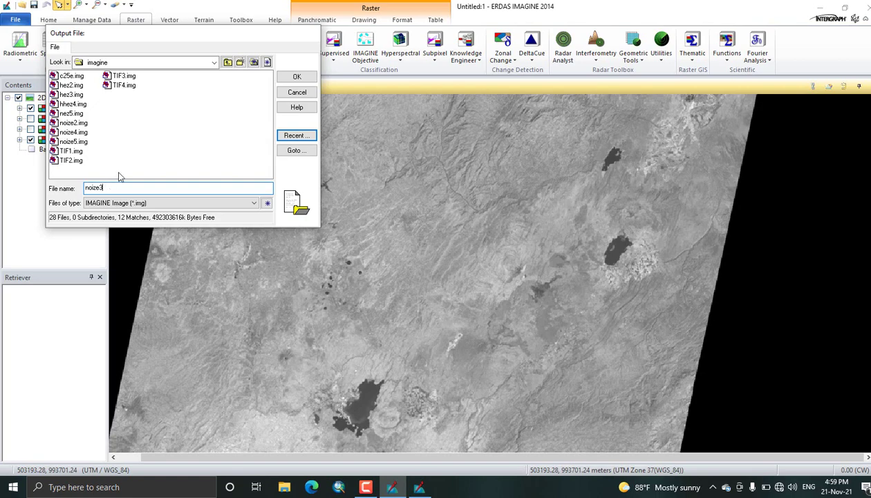
pyautogui.click(284, 76)
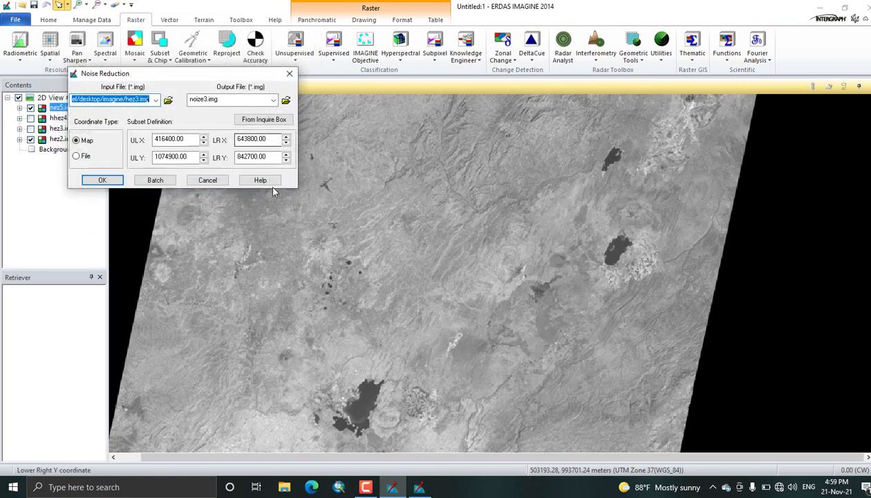
pyautogui.click(419, 486)
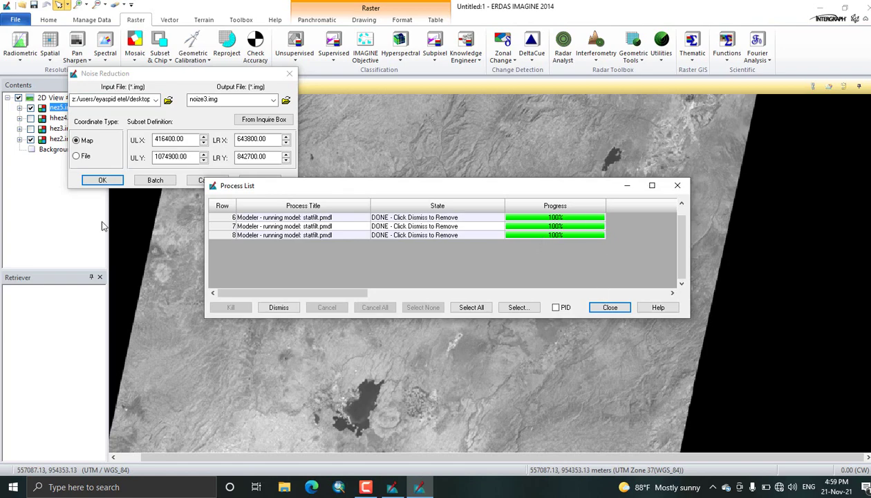
pyautogui.click(95, 181)
# Step: Run noise reduction on hez3.img and verify all dehaze and statfilt jobs finished at 100%
pyautogui.click(97, 180)
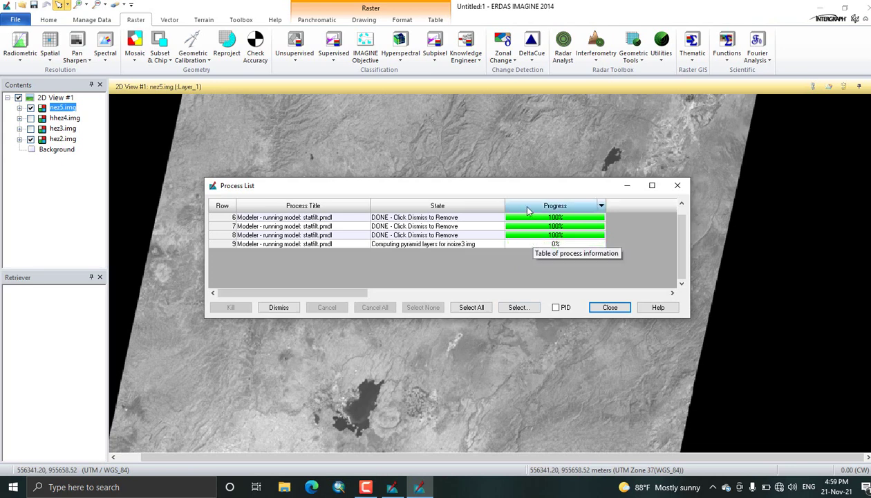
pyautogui.click(14, 55)
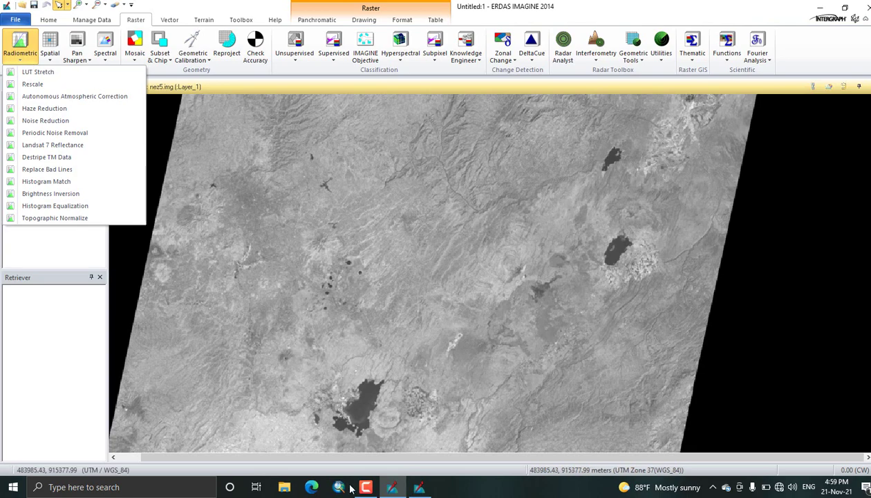
pyautogui.click(419, 487)
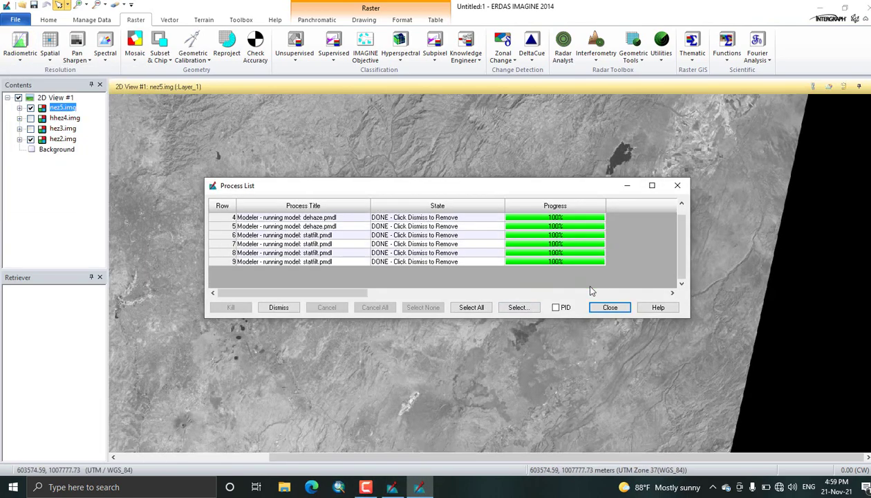
# Step: Close the Process List and remove the nez5, hhez4, hez3 and hez2 layers from Contents
pyautogui.click(611, 306)
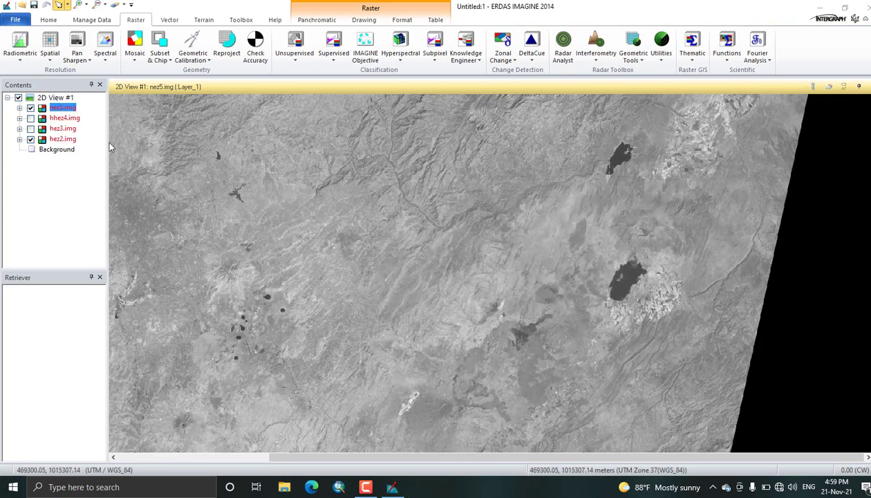
pyautogui.rightClick(56, 109)
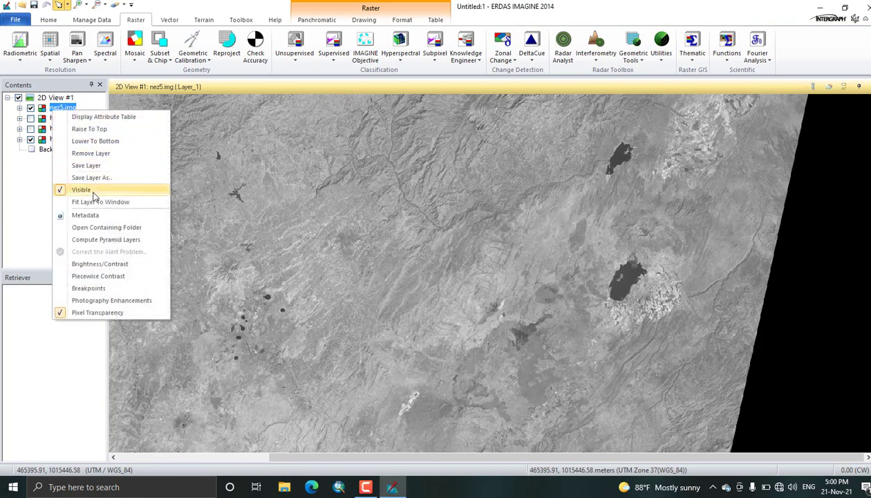
pyautogui.click(92, 153)
pyautogui.rightClick(72, 109)
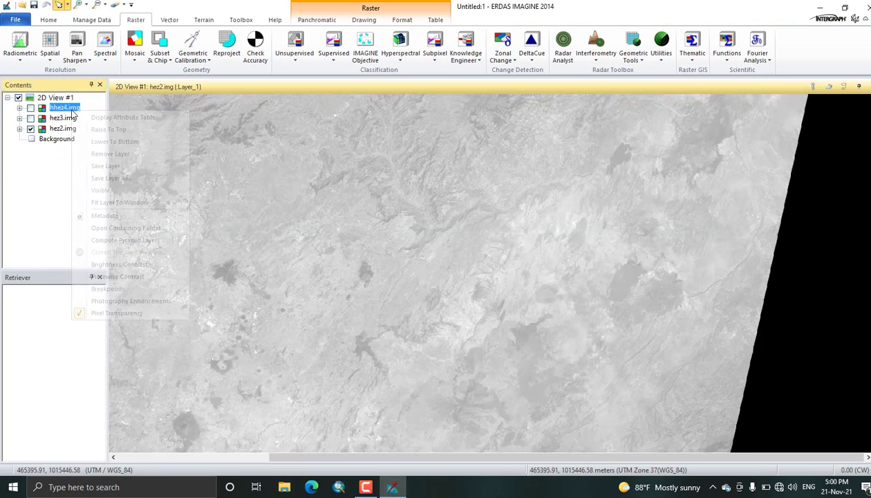
pyautogui.click(107, 155)
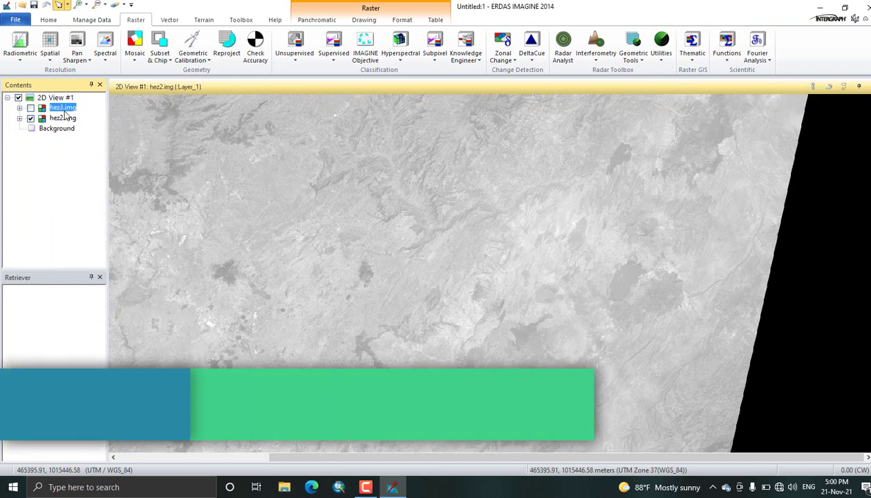
pyautogui.rightClick(64, 108)
pyautogui.click(103, 153)
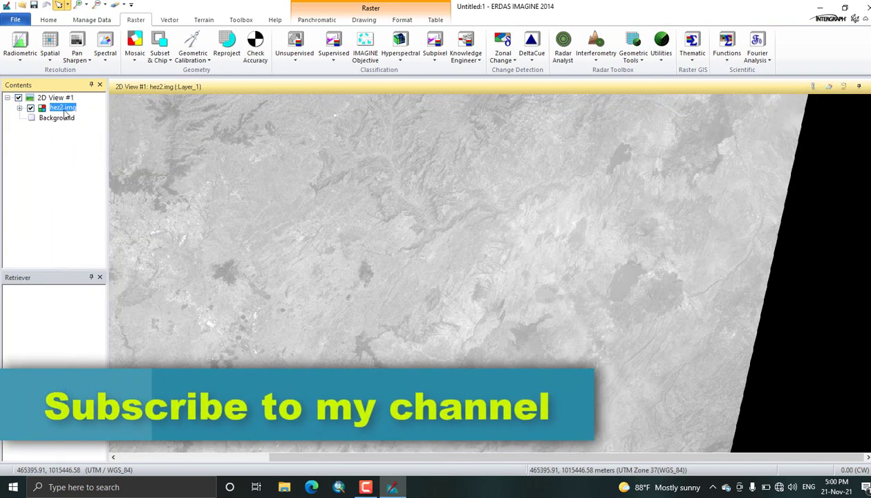
pyautogui.rightClick(64, 109)
pyautogui.click(102, 154)
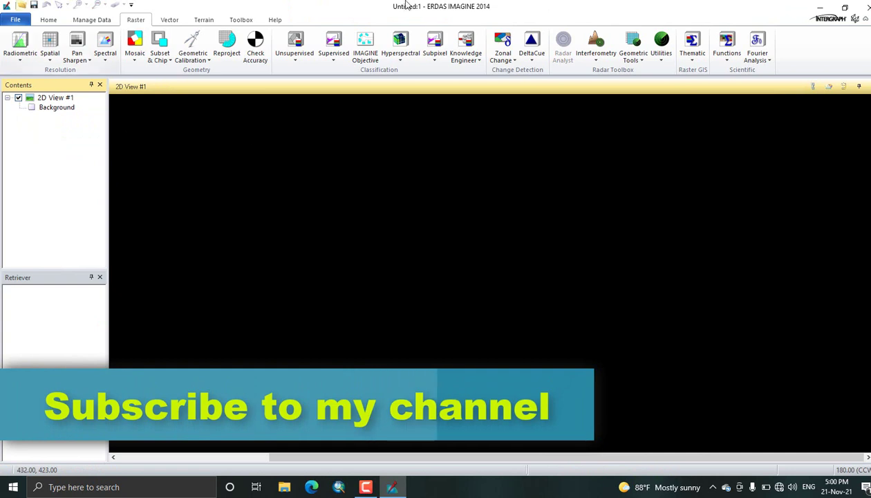
pyautogui.rightClick(377, 157)
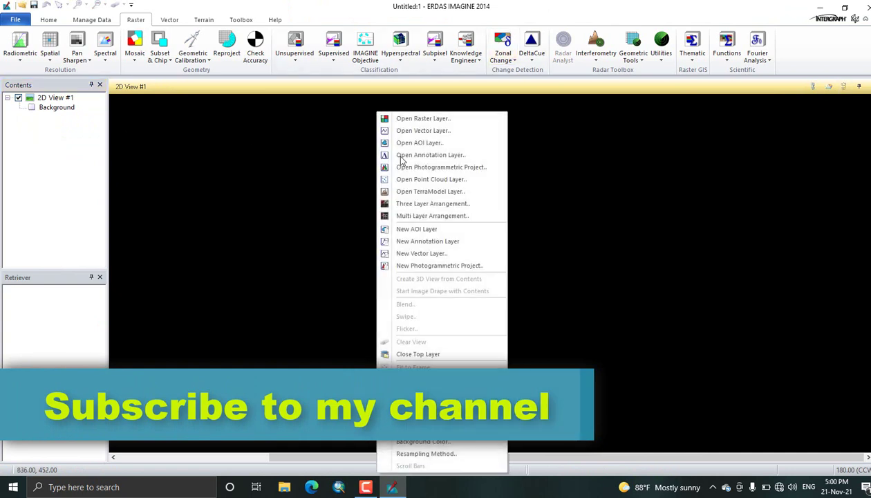
# Step: Add noize2.img through noize5.img from the imagine folder as raster layers
pyautogui.click(422, 121)
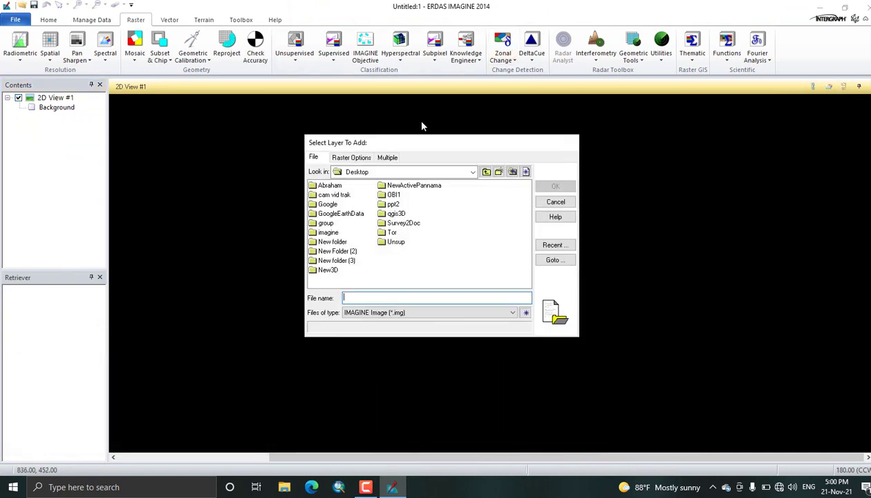
pyautogui.click(555, 244)
pyautogui.click(363, 291)
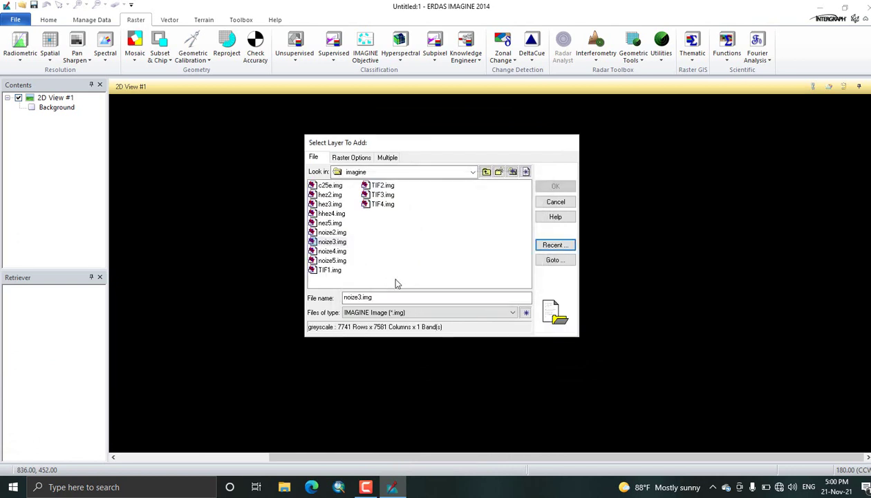
pyautogui.click(346, 233)
pyautogui.moveTo(360, 256); pyautogui.dragTo(331, 236)
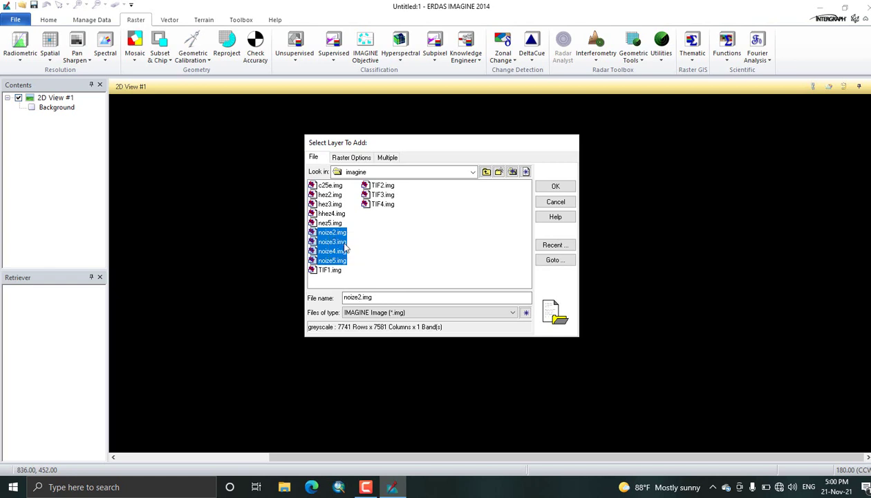
pyautogui.click(555, 186)
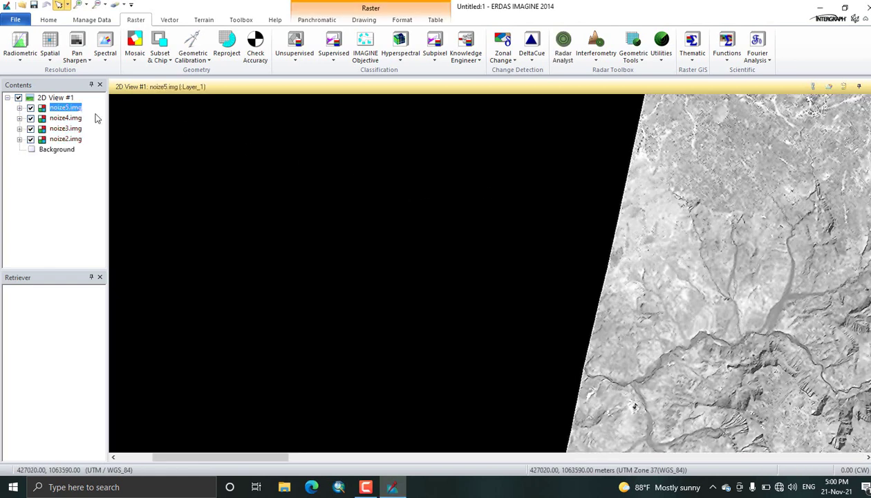
# Step: Fit the noize imagery to the 2D view frame
pyautogui.rightClick(61, 110)
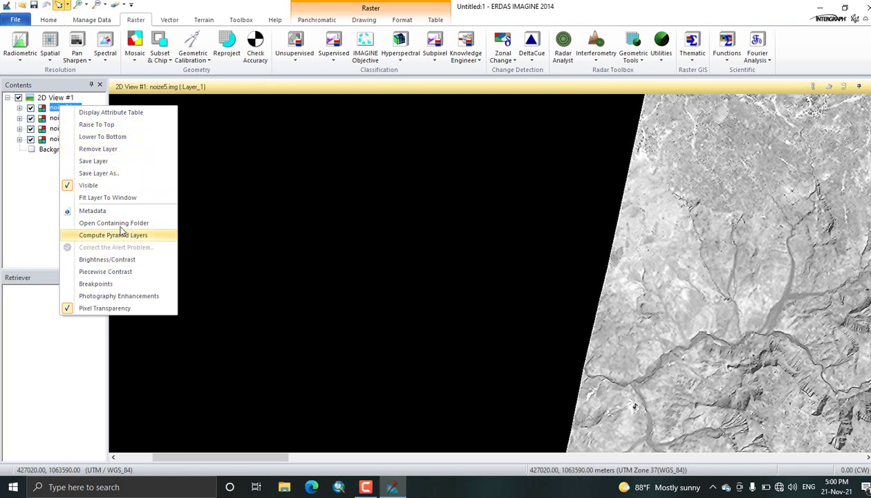
pyautogui.click(394, 245)
pyautogui.rightClick(393, 244)
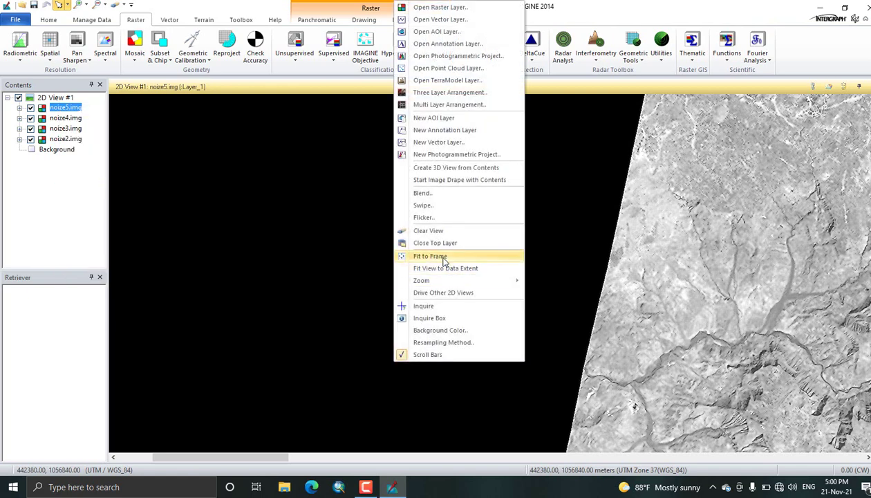
pyautogui.click(438, 253)
pyautogui.scroll(5, 475, 350)
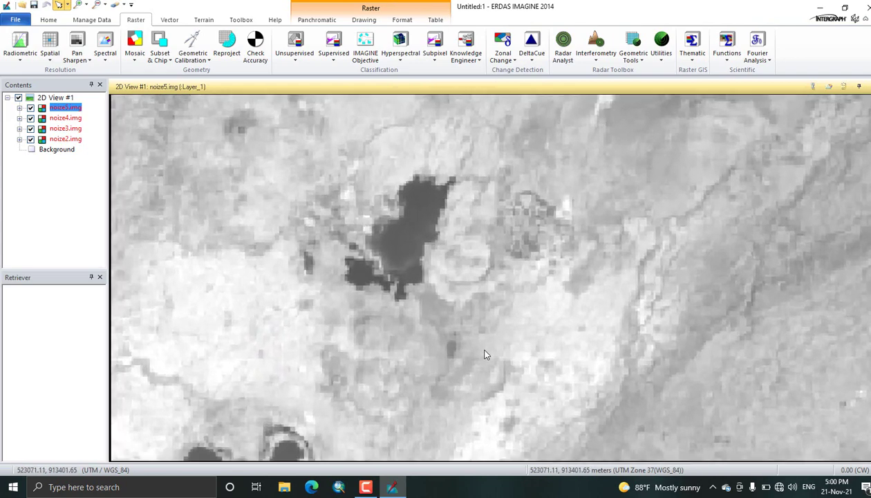
pyautogui.scroll(-4, 484, 354)
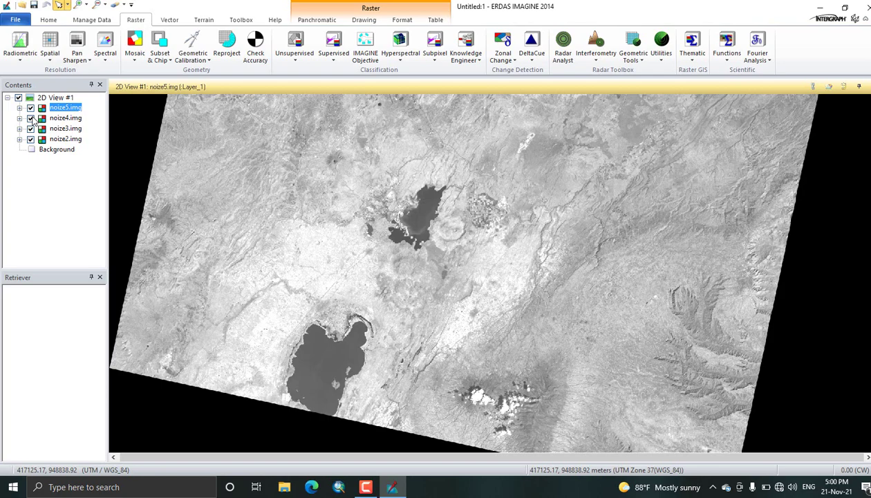
# Step: Hide noize4, noize3 and noize2 and pan across the noize5.img terrain
pyautogui.click(31, 119)
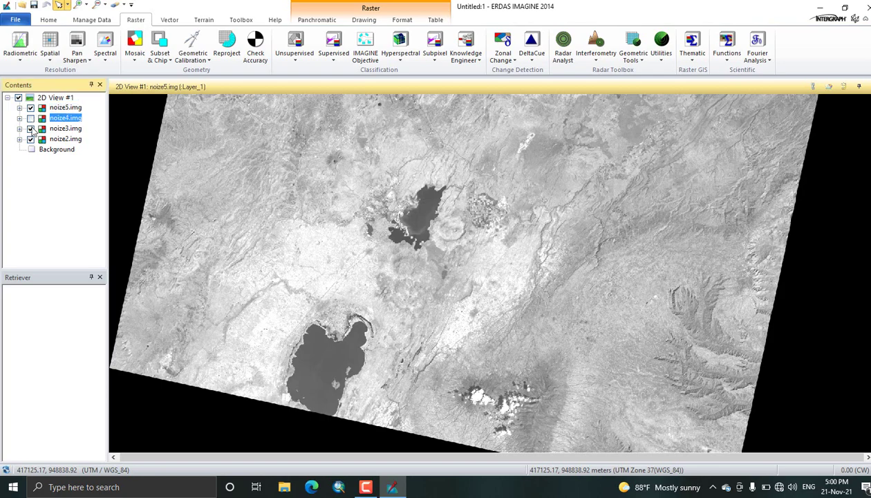
pyautogui.click(30, 129)
pyautogui.click(30, 139)
pyautogui.click(300, 201)
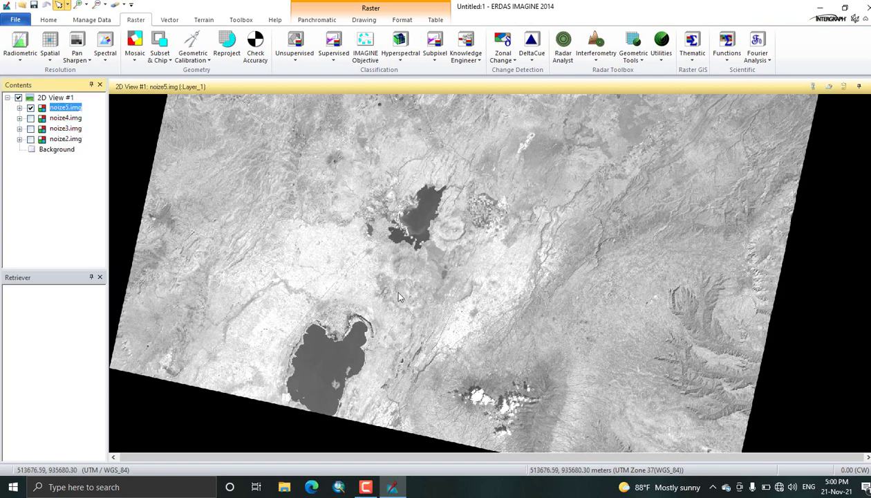
pyautogui.moveTo(593, 198); pyautogui.dragTo(534, 346)
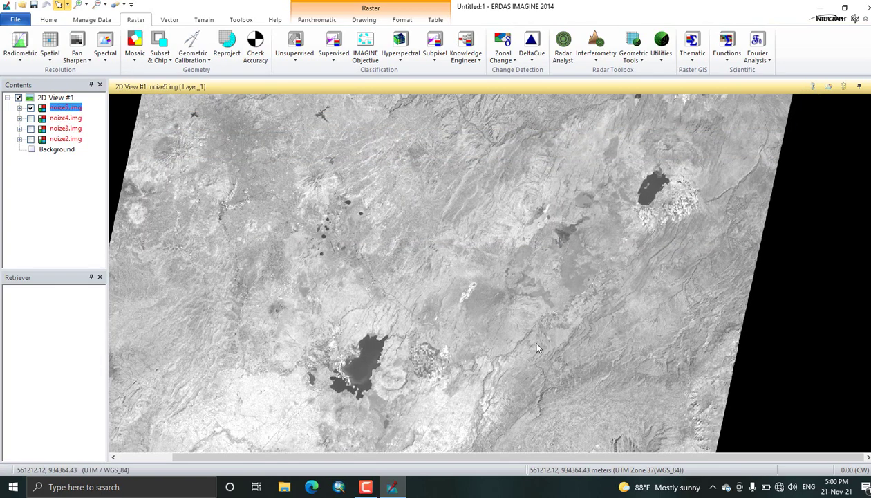
pyautogui.moveTo(480, 265); pyautogui.dragTo(521, 297)
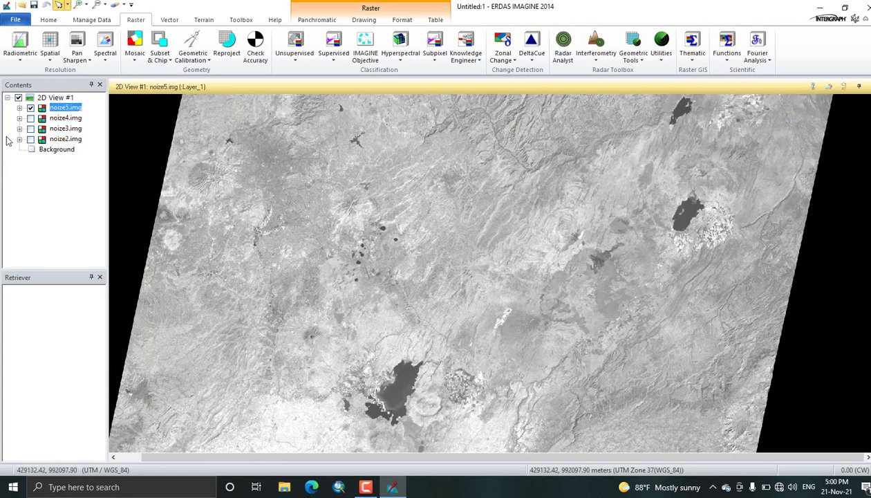
# Step: Step through noize4 and noize3, ending with only noize2.img shown and the lake in view
pyautogui.click(30, 107)
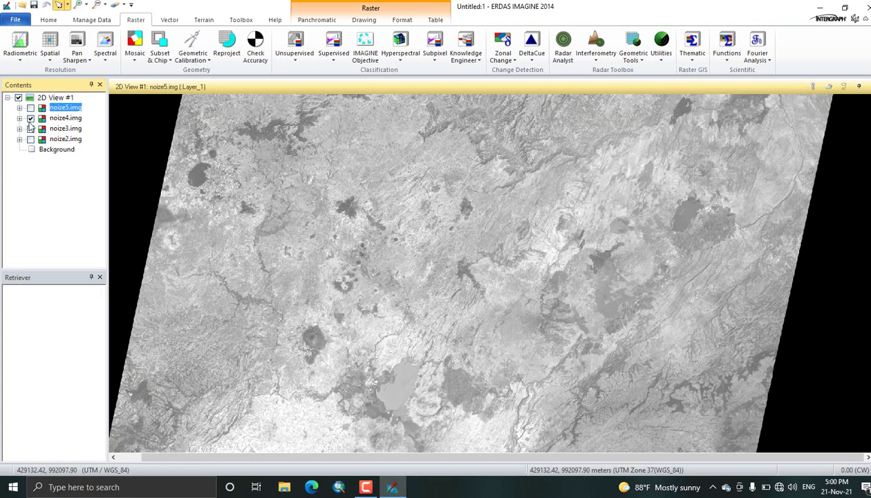
pyautogui.click(31, 118)
pyautogui.click(31, 130)
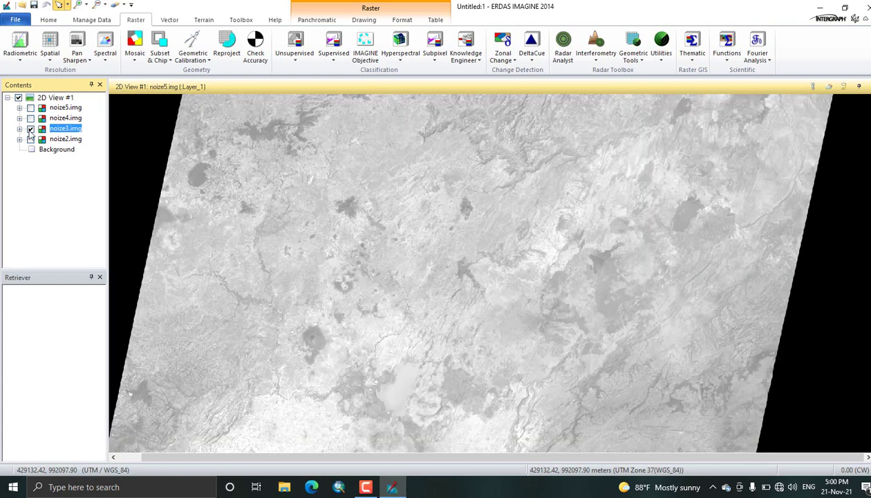
pyautogui.click(31, 140)
pyautogui.click(30, 129)
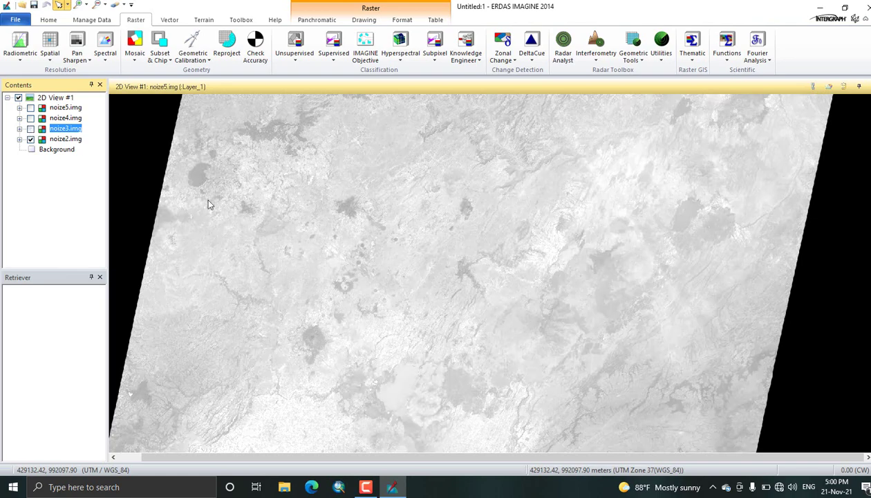
pyautogui.moveTo(512, 314); pyautogui.dragTo(455, 261)
pyautogui.scroll(-4, 454, 260)
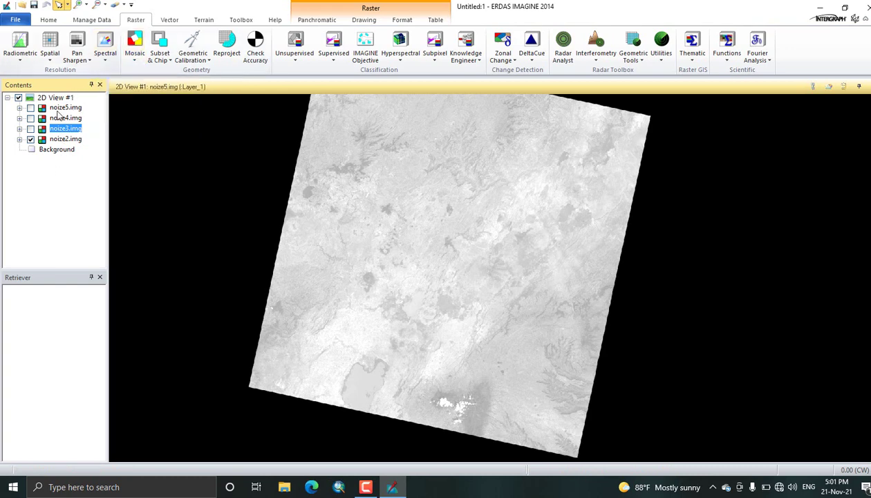
# Step: Open the Layer Selection and Stacking tool and add noize5.img as the first layer
pyautogui.click(110, 54)
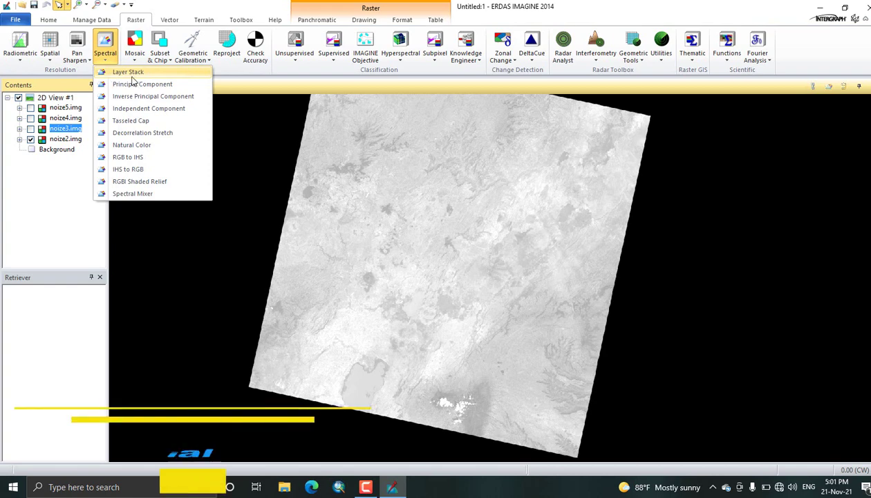
pyautogui.click(130, 74)
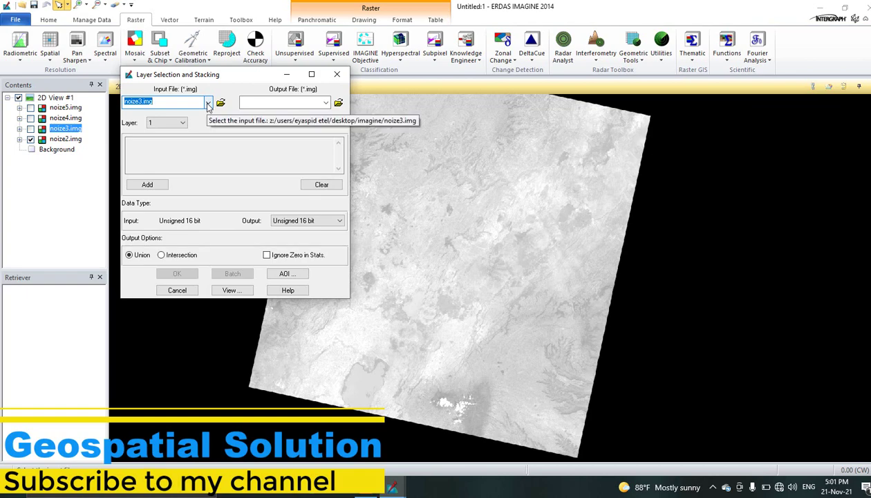
pyautogui.click(207, 103)
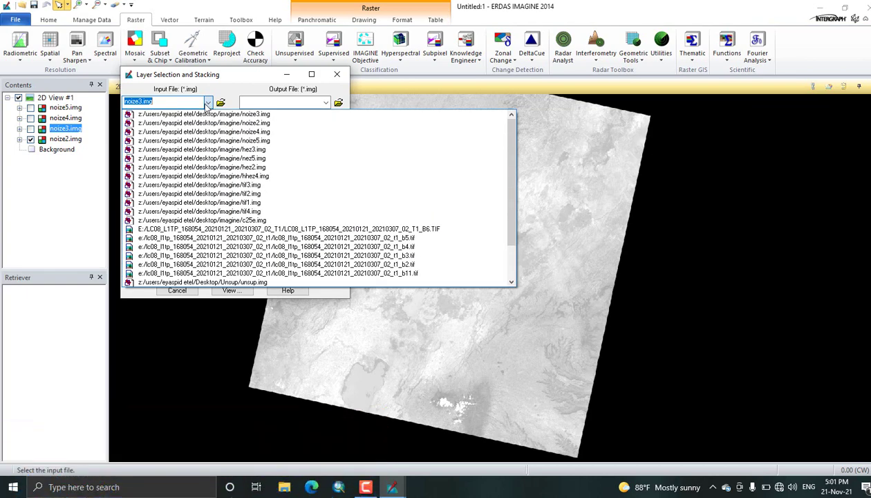
pyautogui.click(220, 140)
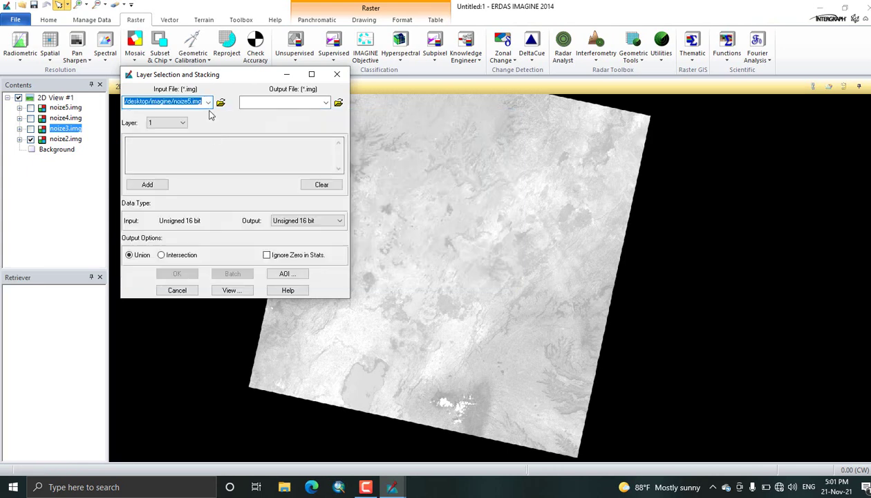
pyautogui.click(159, 185)
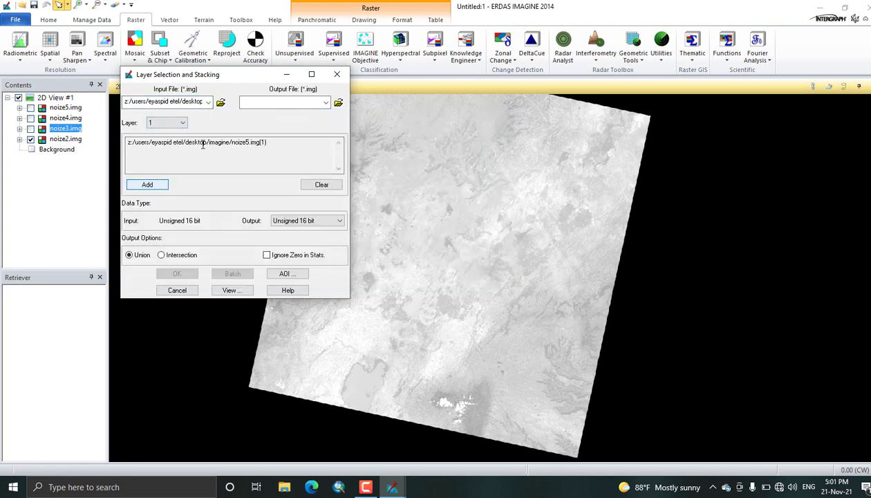
# Step: Add noize4.img, noize2.img and noize3.img to the stack list
pyautogui.click(208, 102)
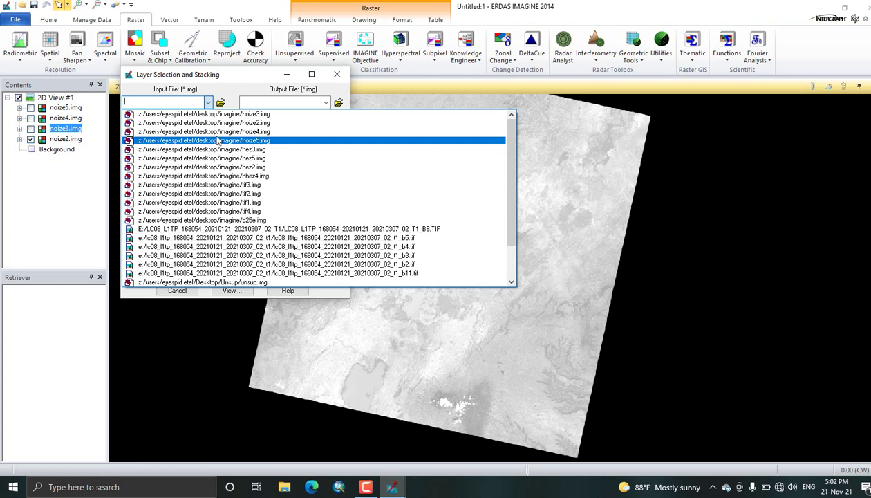
pyautogui.click(216, 131)
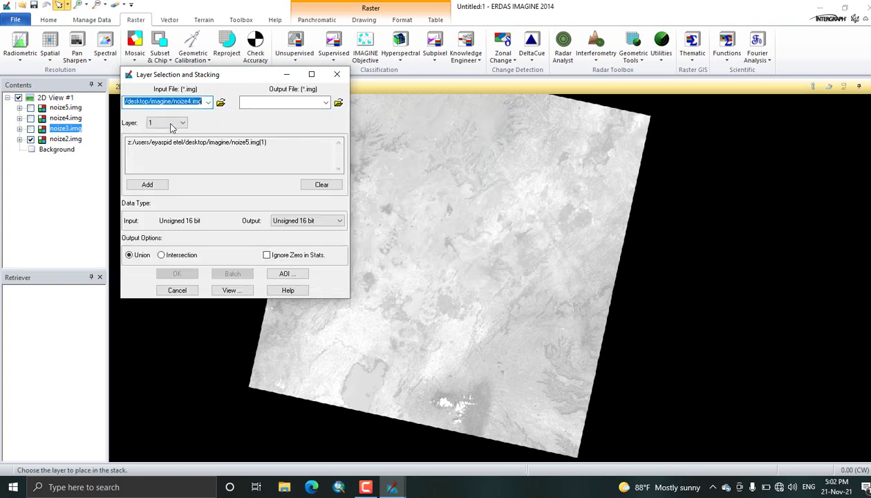
pyautogui.click(154, 191)
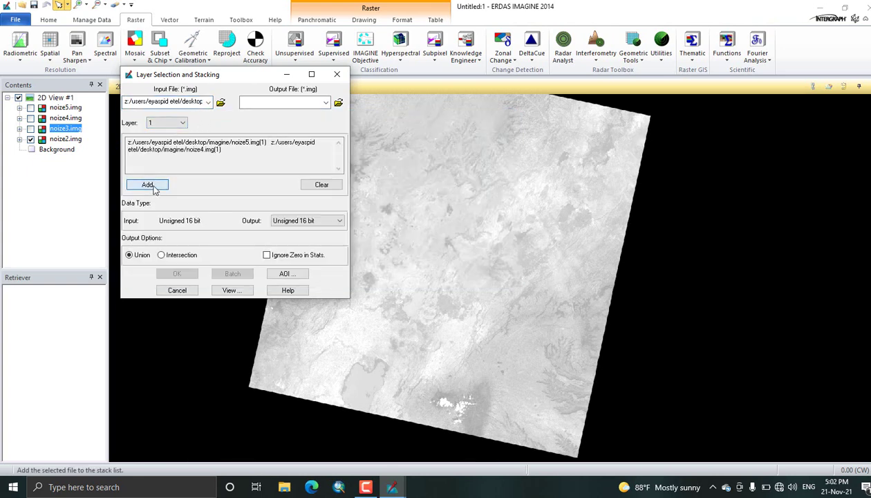
pyautogui.click(207, 103)
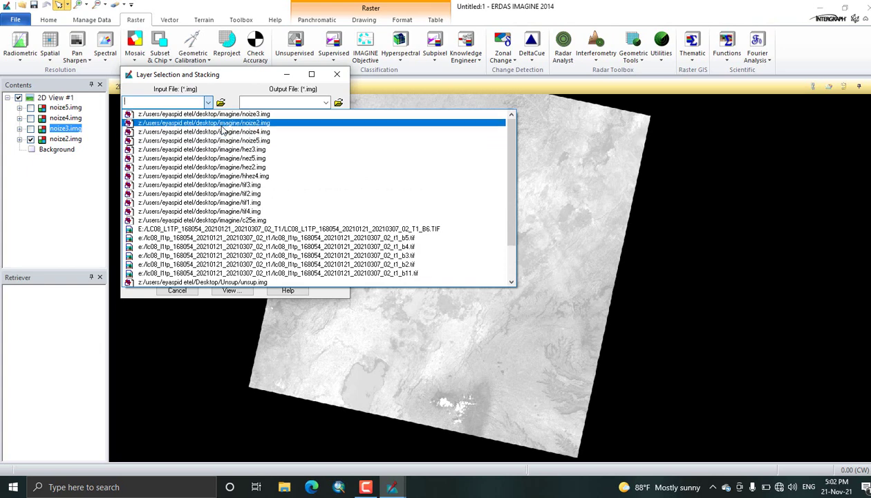
pyautogui.click(223, 124)
pyautogui.click(147, 184)
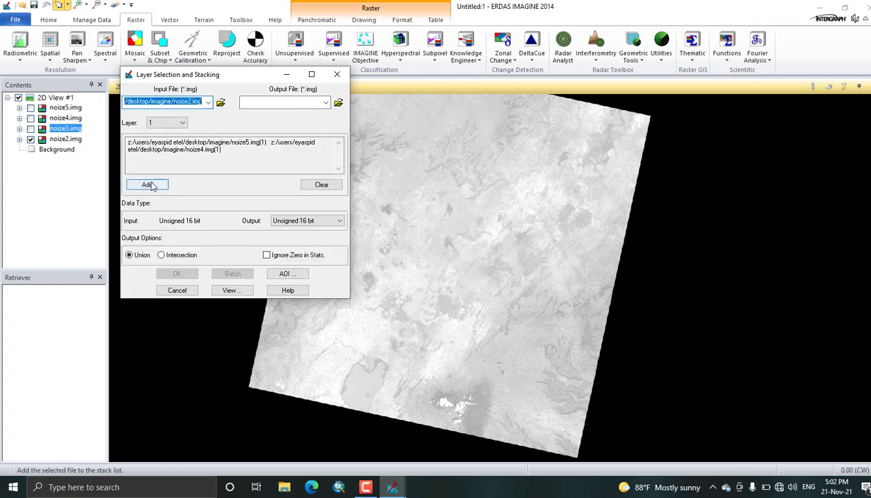
pyautogui.click(208, 102)
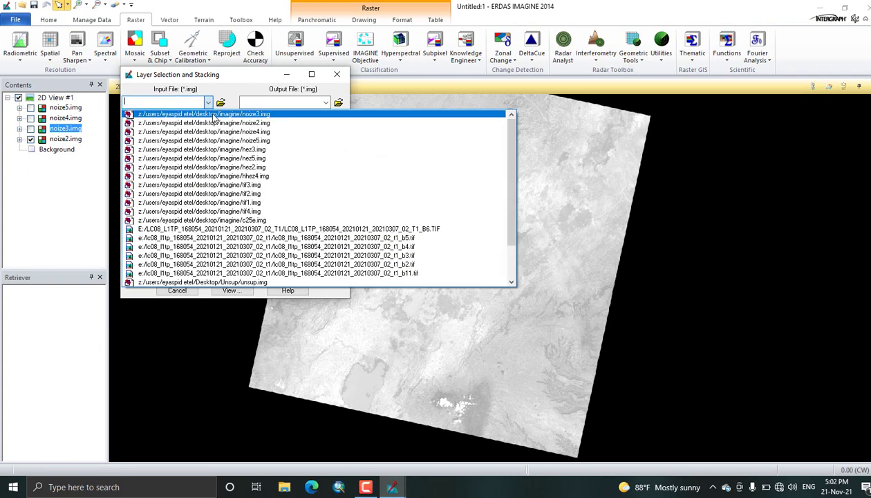
pyautogui.click(213, 117)
pyautogui.click(148, 185)
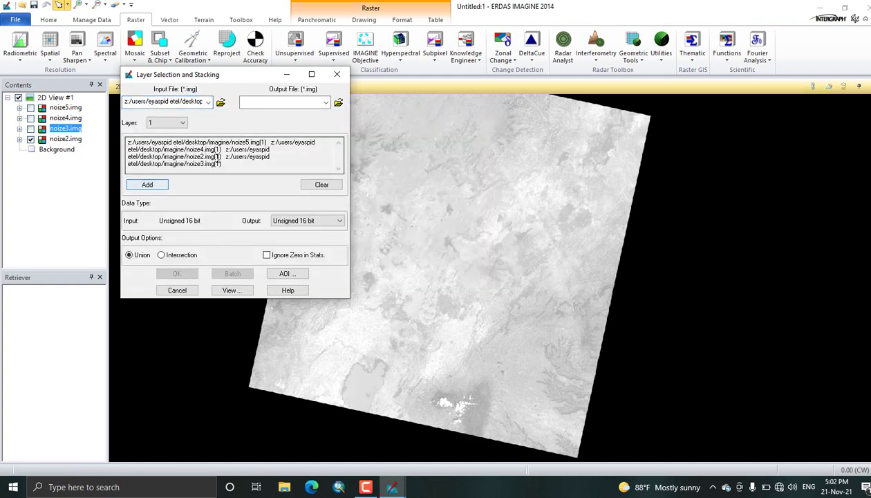
# Step: Set the output file to layerstackk2345.img, ignore zeros in stats, and run the stacking
pyautogui.click(338, 102)
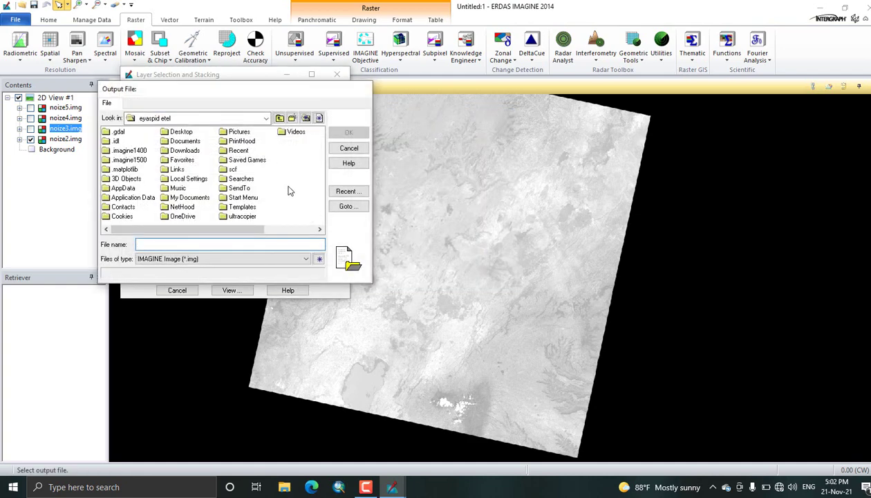
pyautogui.click(351, 195)
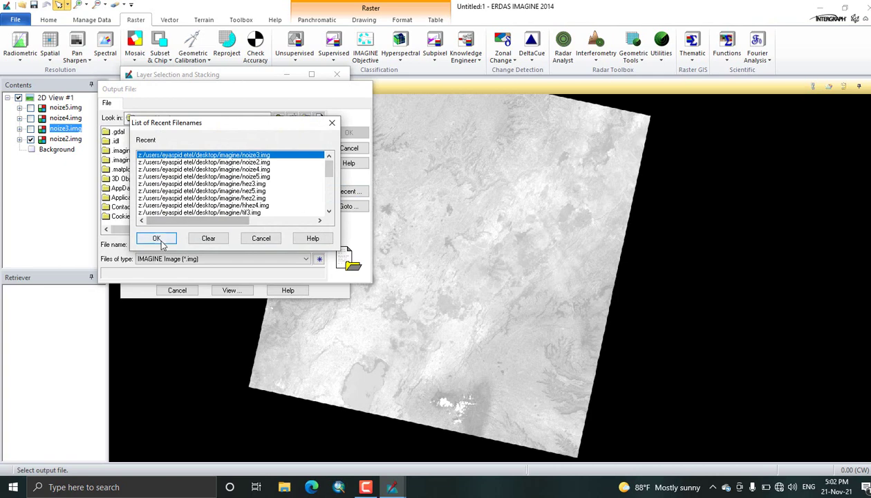
pyautogui.click(169, 233)
pyautogui.click(508, 268)
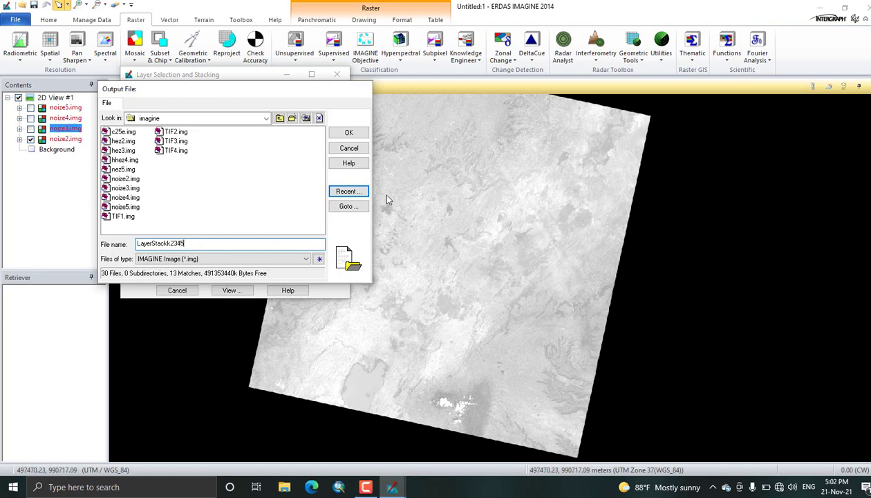
pyautogui.click(349, 132)
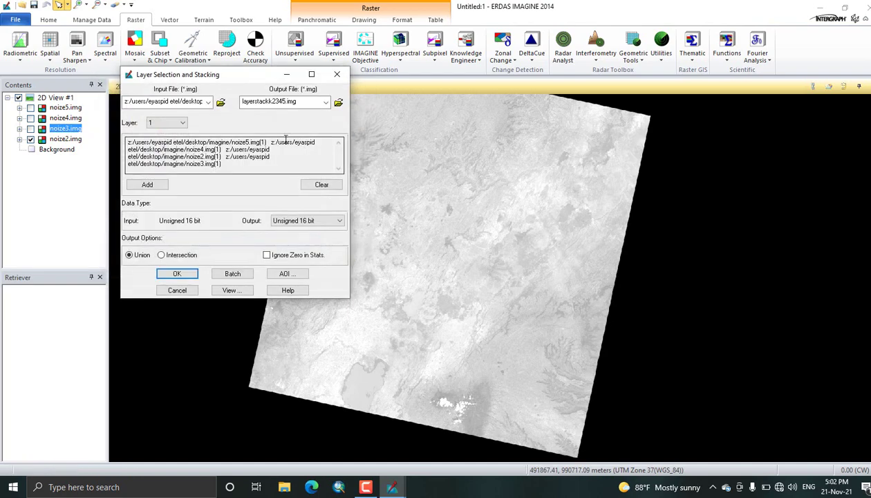
pyautogui.click(267, 255)
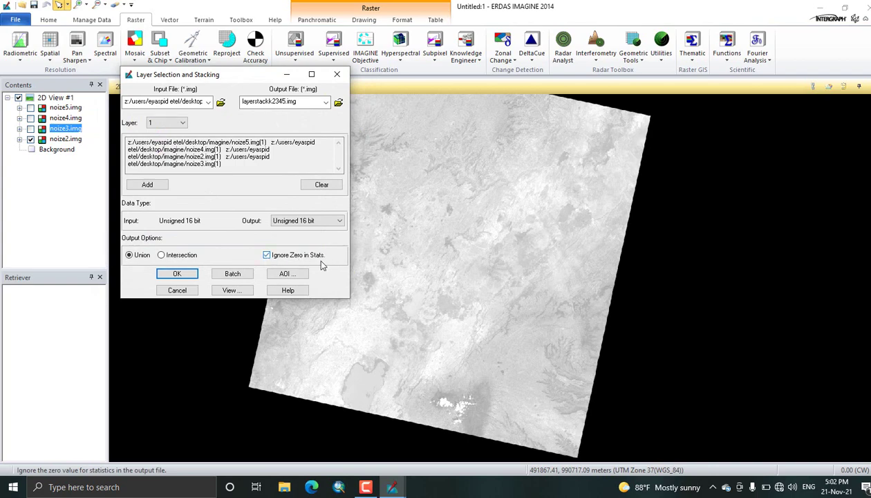
pyautogui.click(178, 274)
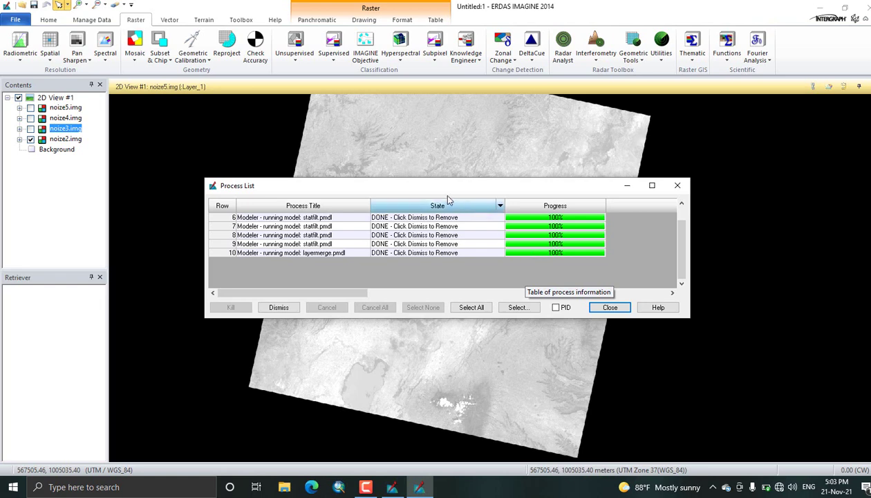
# Step: Move the finished Process List aside and close it
pyautogui.moveTo(397, 183); pyautogui.dragTo(312, 173)
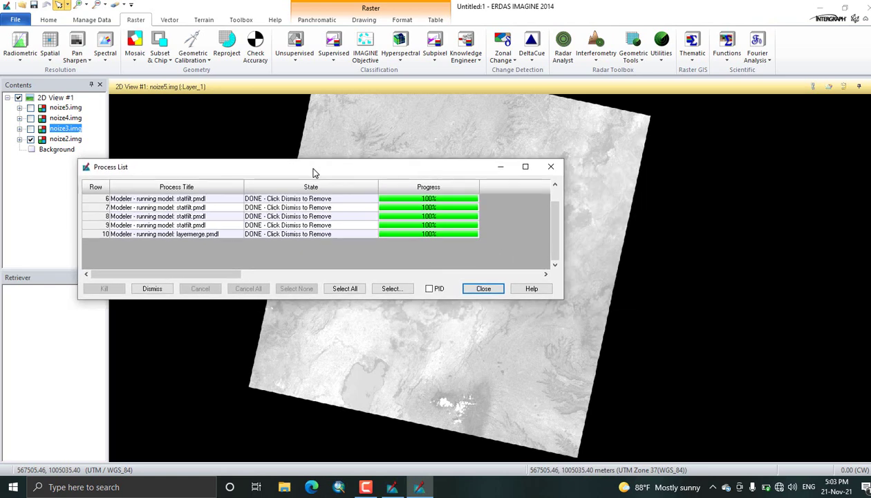
pyautogui.click(493, 293)
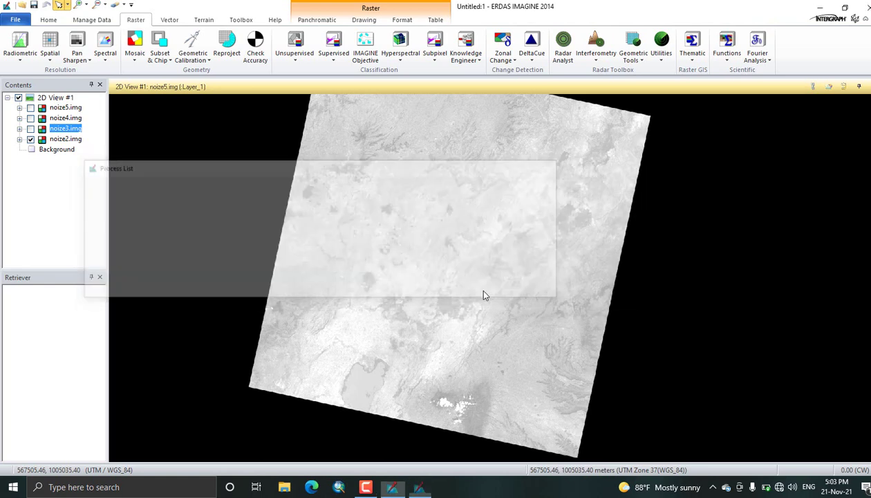
# Step: Open layerstackk2345.img from the recent files as a raster layer in 2D View #1
pyautogui.rightClick(196, 165)
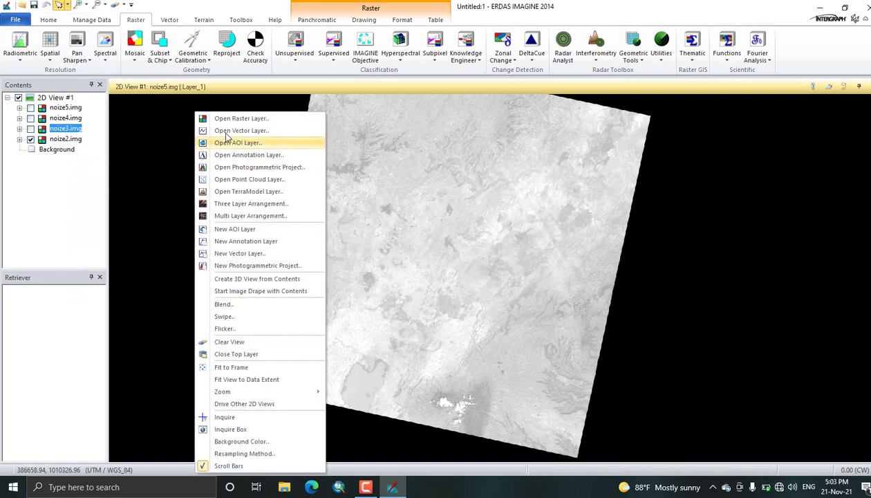
pyautogui.click(231, 118)
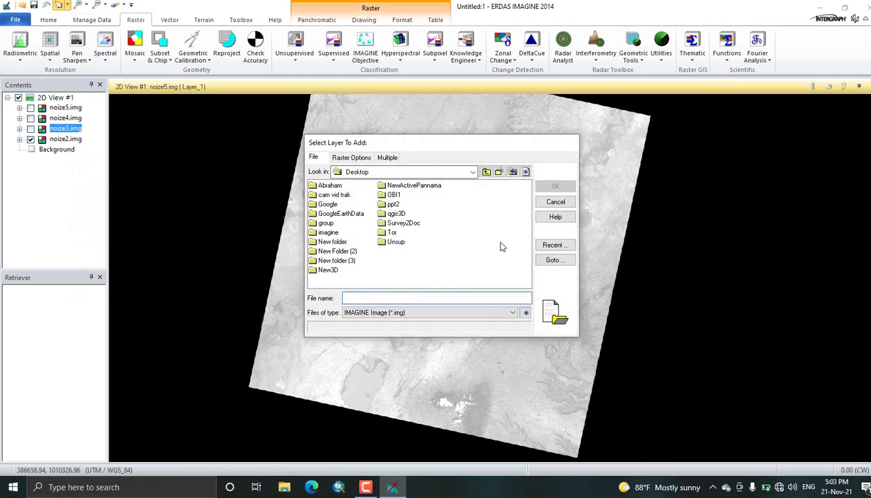
pyautogui.click(559, 245)
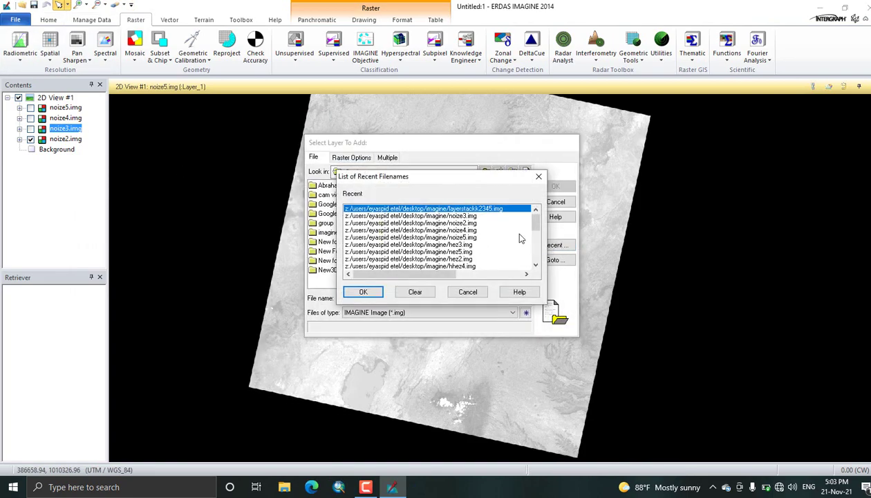
pyautogui.click(361, 292)
pyautogui.click(340, 223)
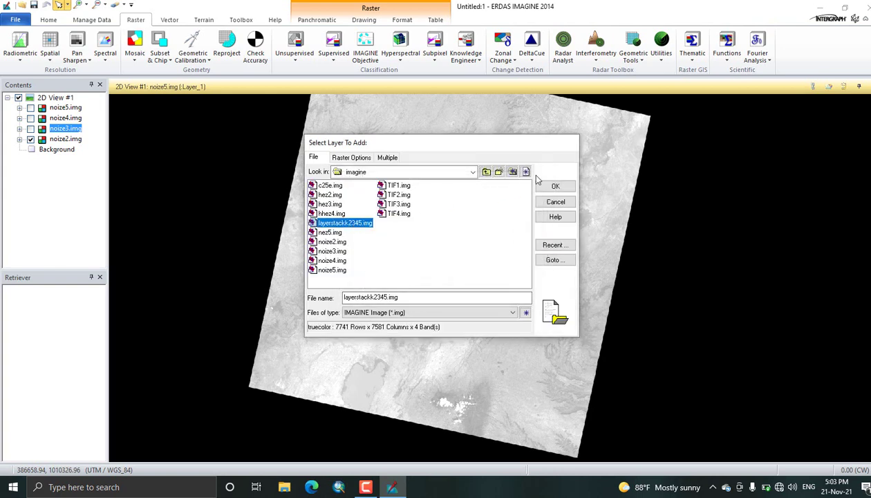
pyautogui.click(555, 187)
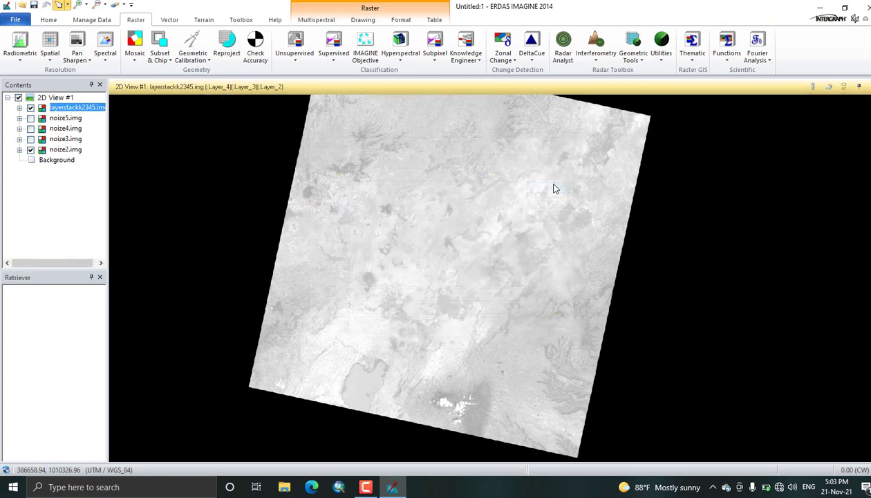
# Step: Hide the noize2.img layer in Contents, select the stacked layer, and zoom in and out
pyautogui.click(30, 118)
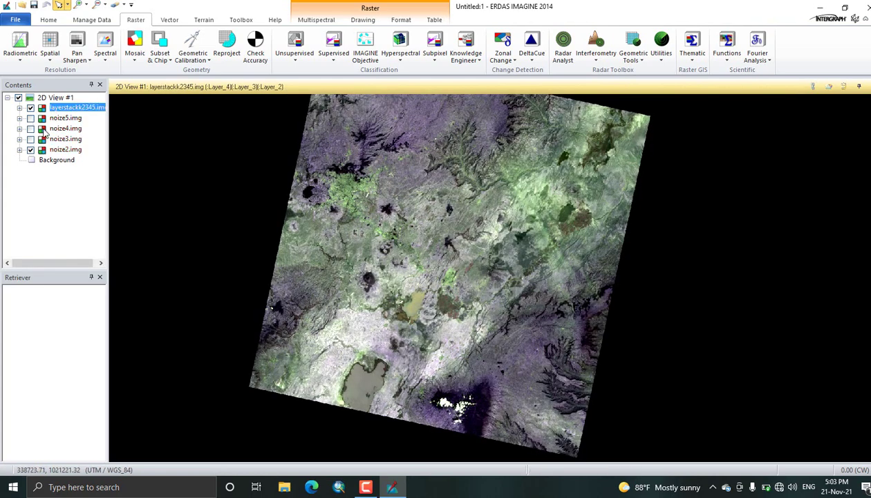
pyautogui.click(31, 149)
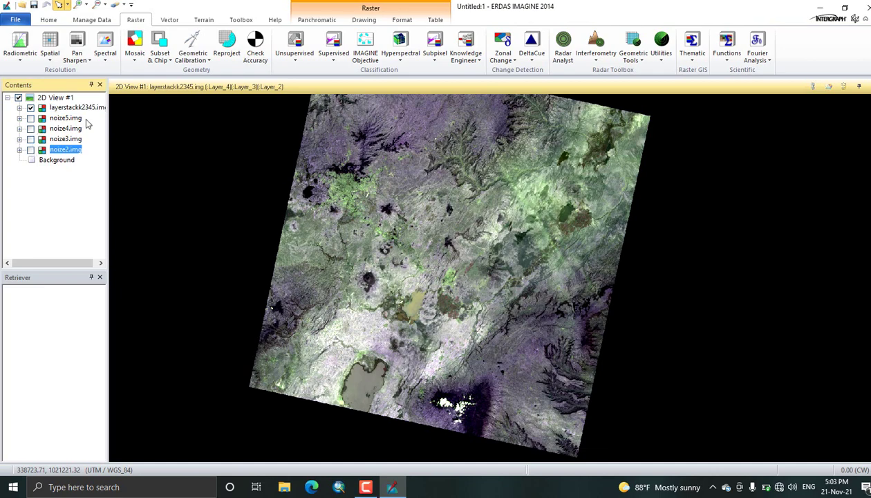
pyautogui.click(410, 240)
pyautogui.scroll(1, 443, 318)
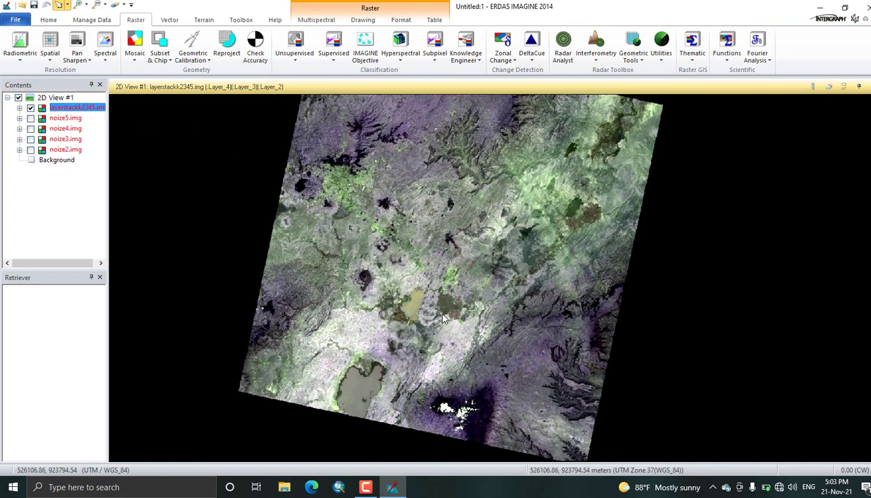
pyautogui.scroll(2, 435, 308)
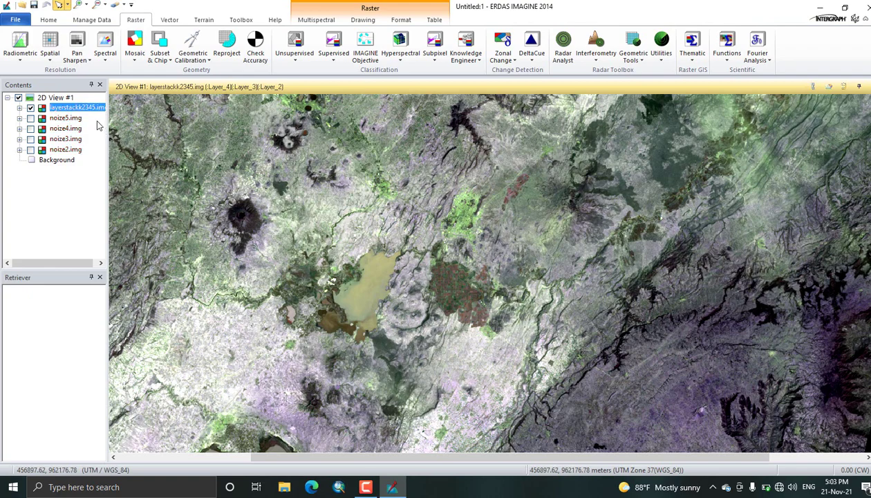
pyautogui.scroll(2, 539, 337)
pyautogui.scroll(-4, 542, 342)
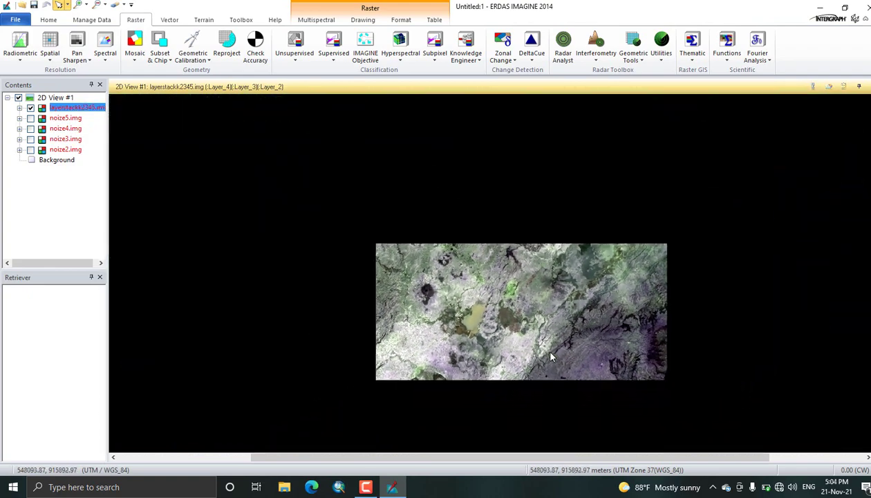
# Step: On the Multispectral tab, set red to Layer_3, green to Layer_2 and blue to Layer_1
pyautogui.click(319, 23)
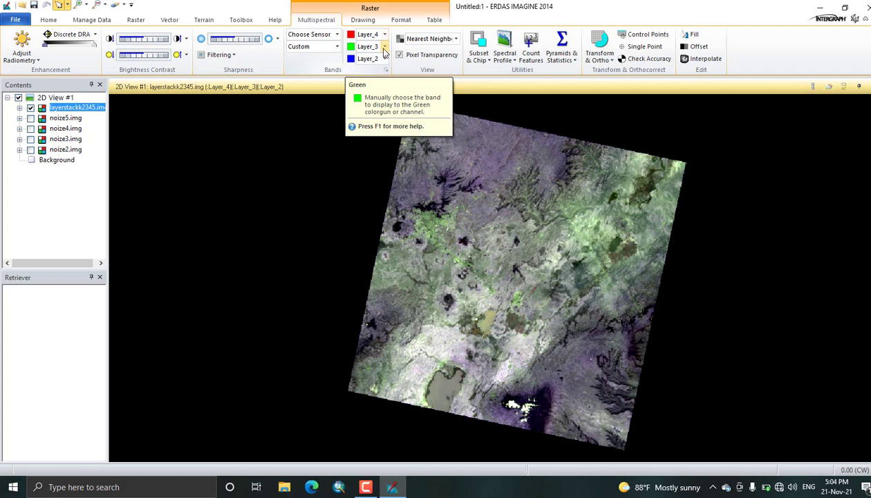
pyautogui.click(385, 47)
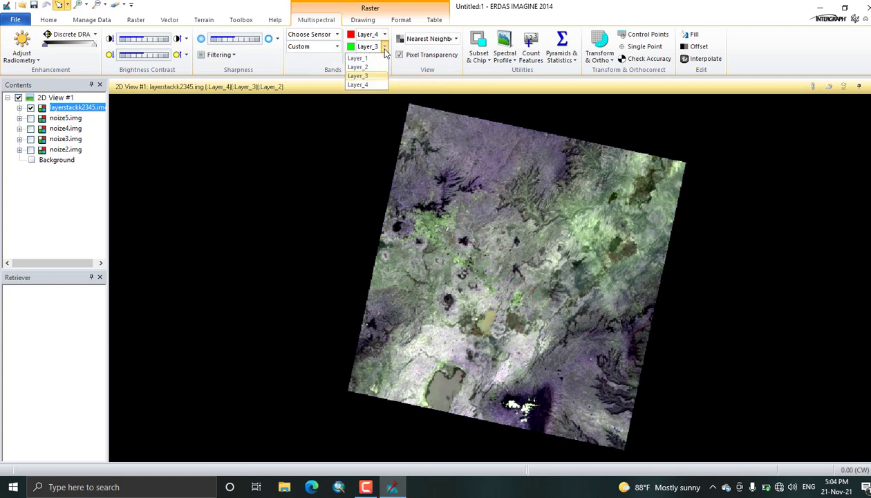
pyautogui.click(385, 35)
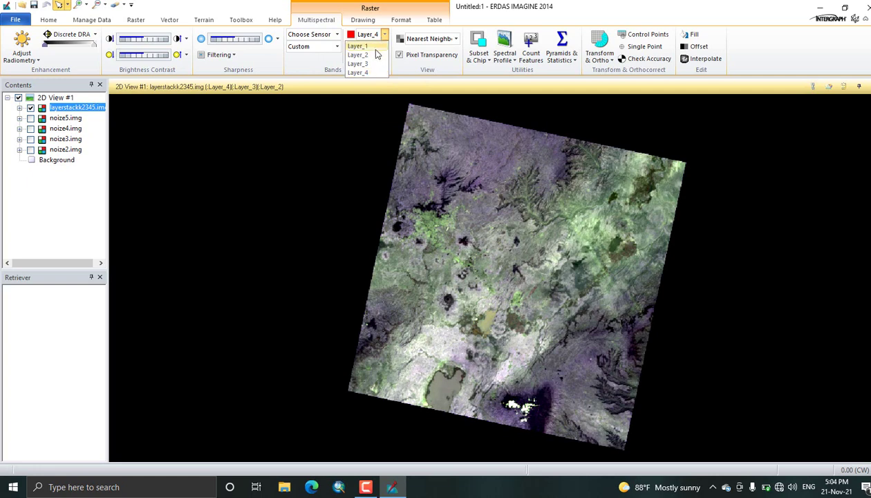
pyautogui.click(366, 63)
pyautogui.click(385, 47)
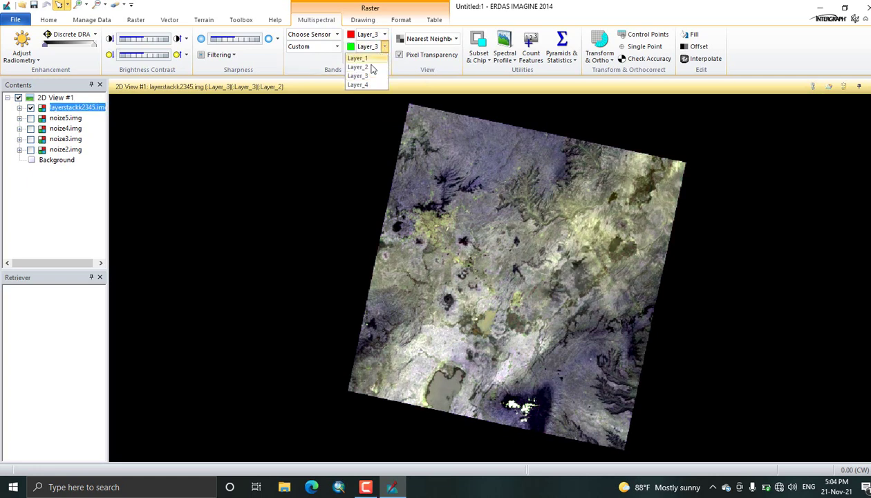
pyautogui.click(360, 67)
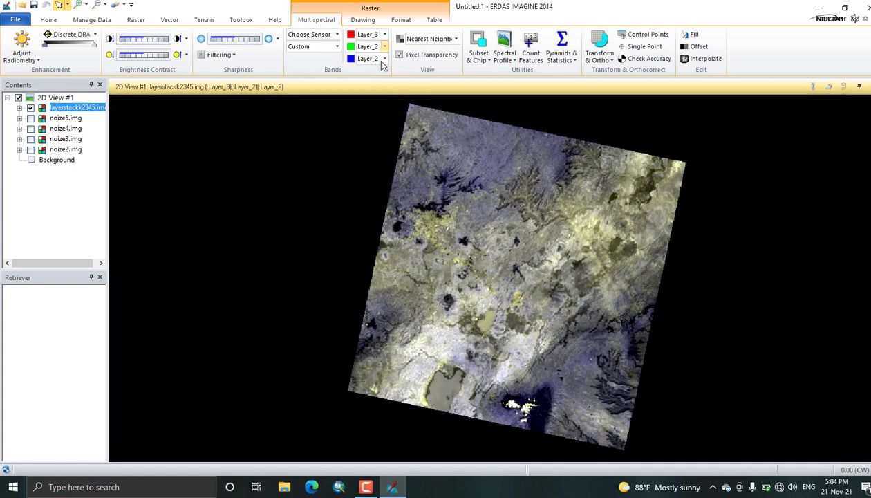
pyautogui.click(382, 59)
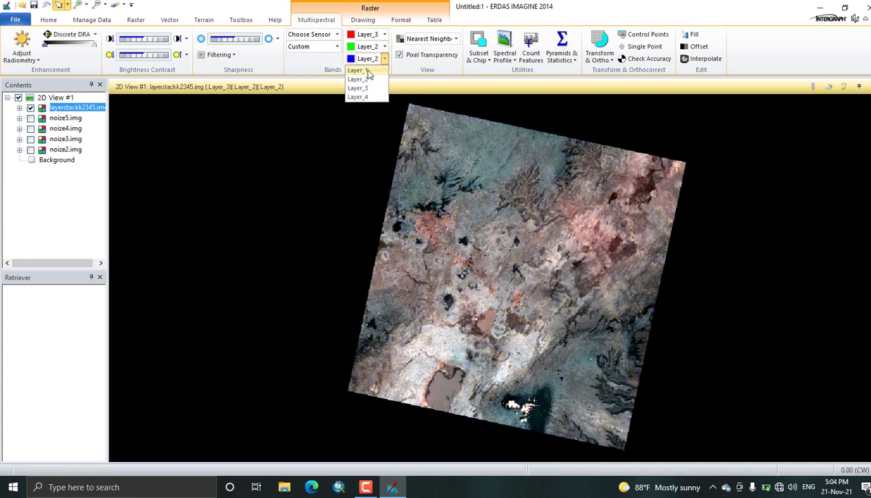
pyautogui.click(362, 70)
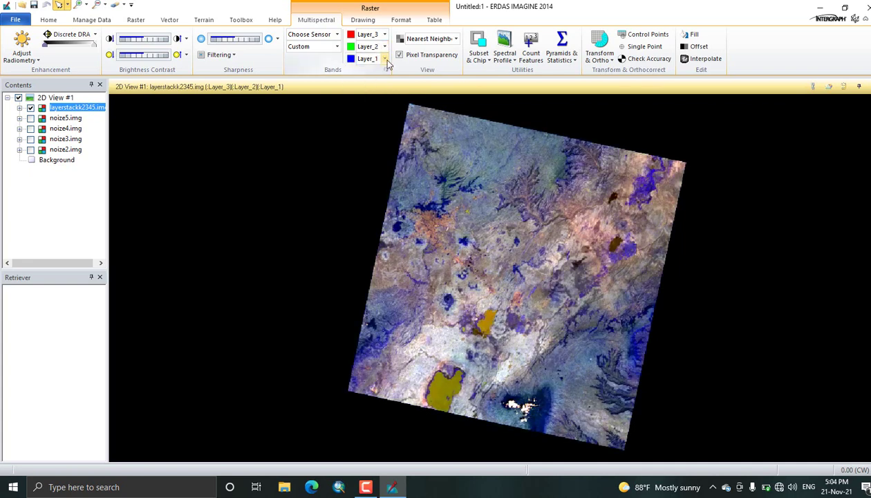
# Step: Change blue to Layer_2 and green to Layer_4, then zoom in and out
pyautogui.click(385, 59)
pyautogui.click(372, 82)
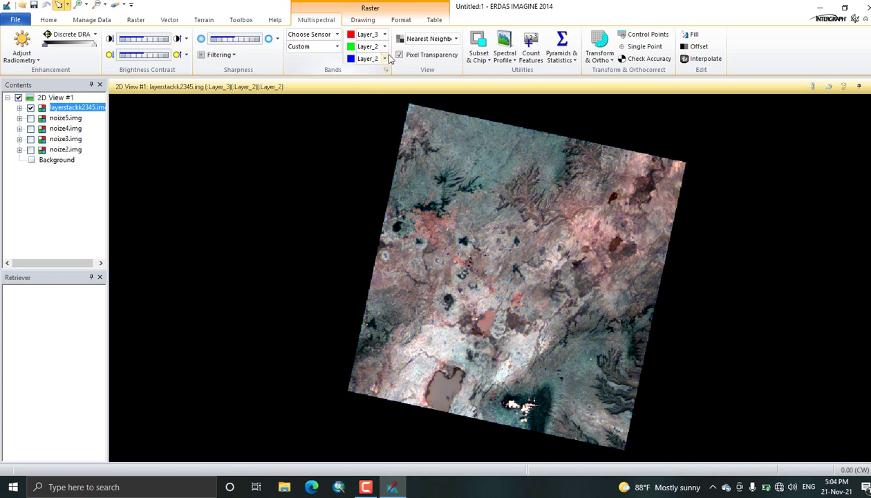
pyautogui.click(384, 48)
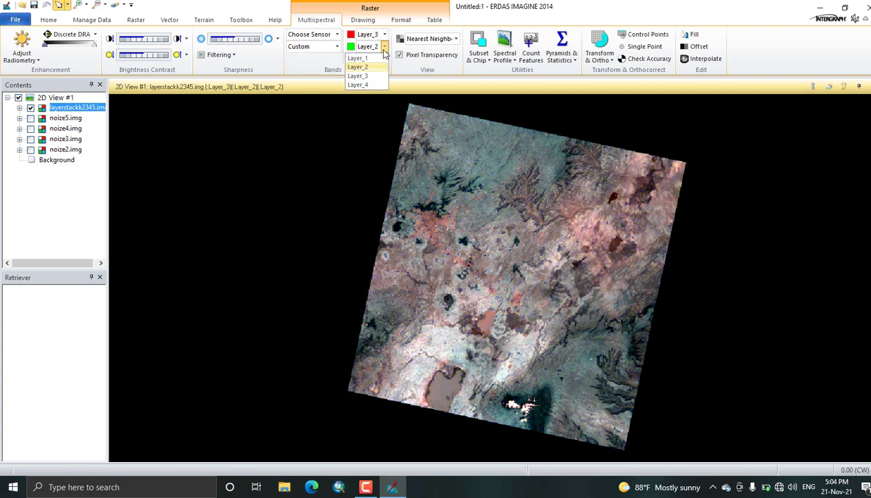
pyautogui.click(370, 84)
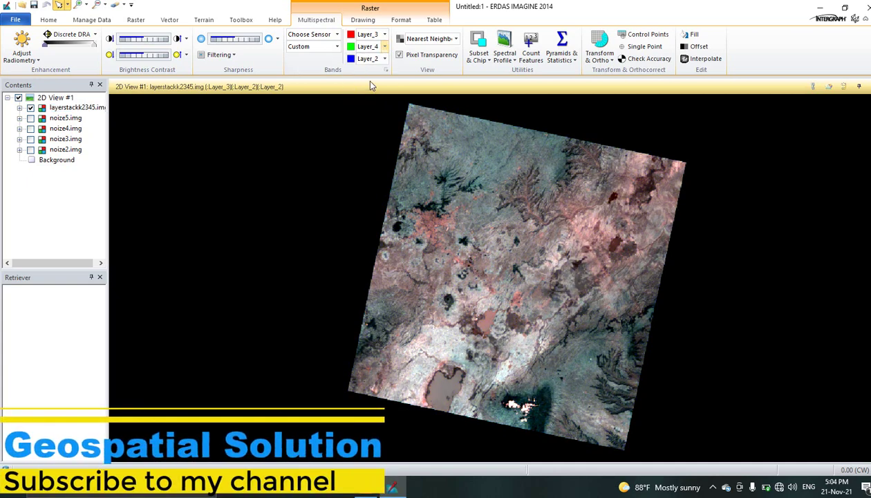
pyautogui.scroll(5, 538, 241)
pyautogui.scroll(-6, 546, 248)
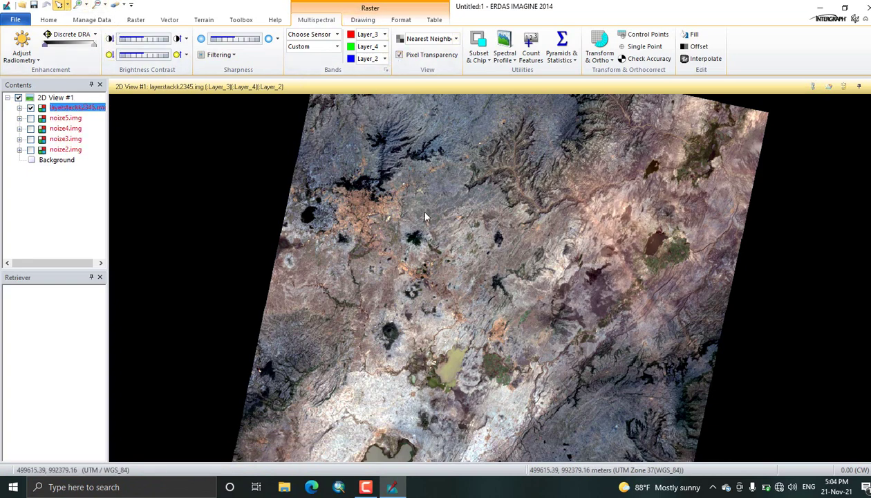
# Step: Try red Layer_4, green Layer_3 then Layer_2, and blue Layer_1 then Layer_2
pyautogui.click(385, 34)
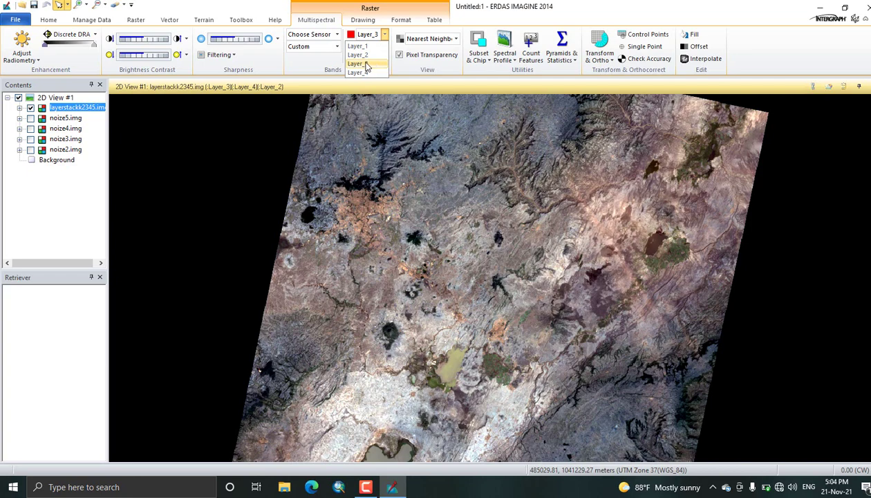
pyautogui.click(371, 64)
pyautogui.click(385, 36)
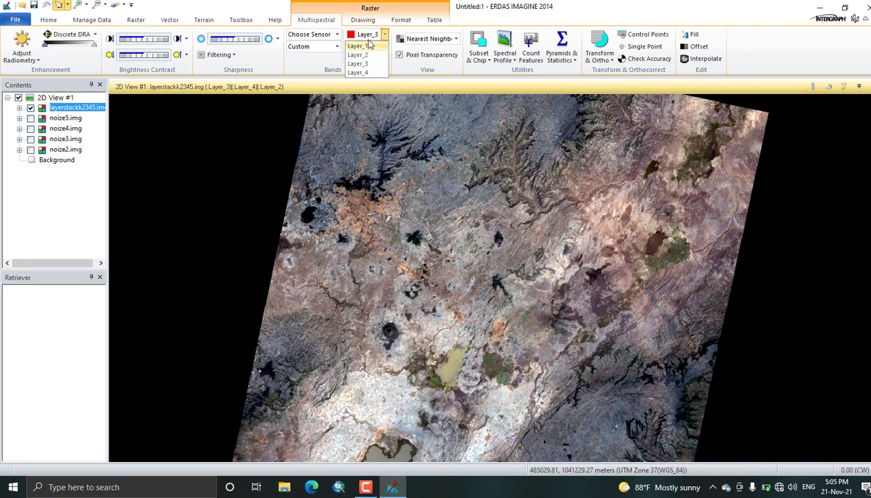
pyautogui.click(365, 73)
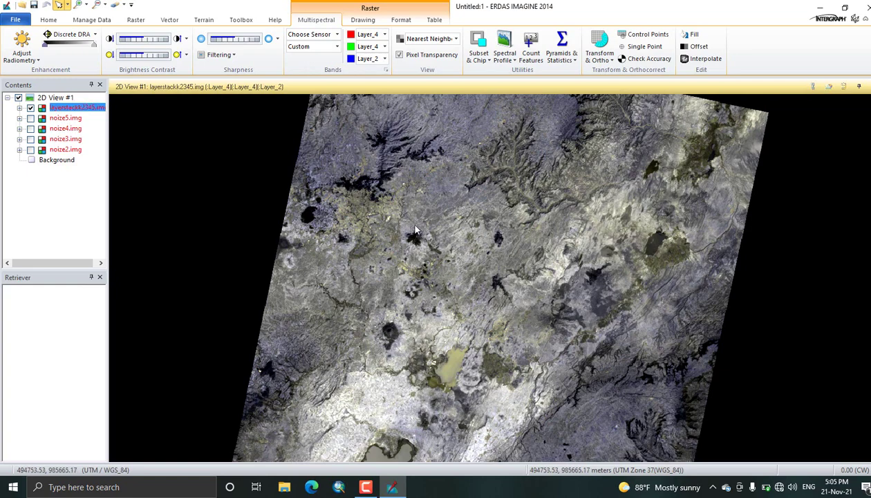
pyautogui.click(384, 46)
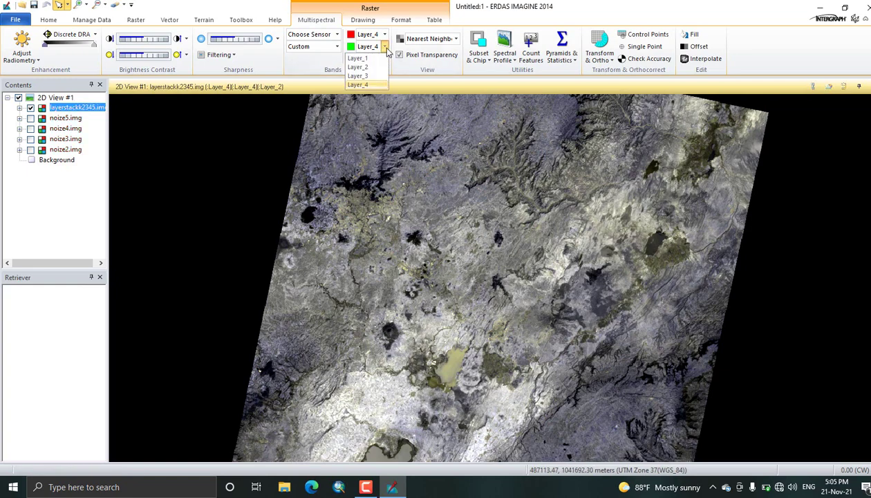
pyautogui.click(372, 79)
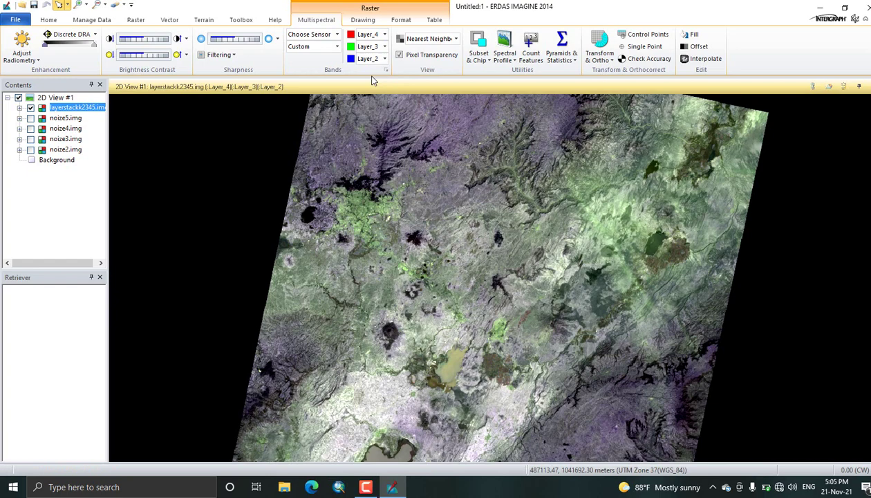
pyautogui.click(384, 46)
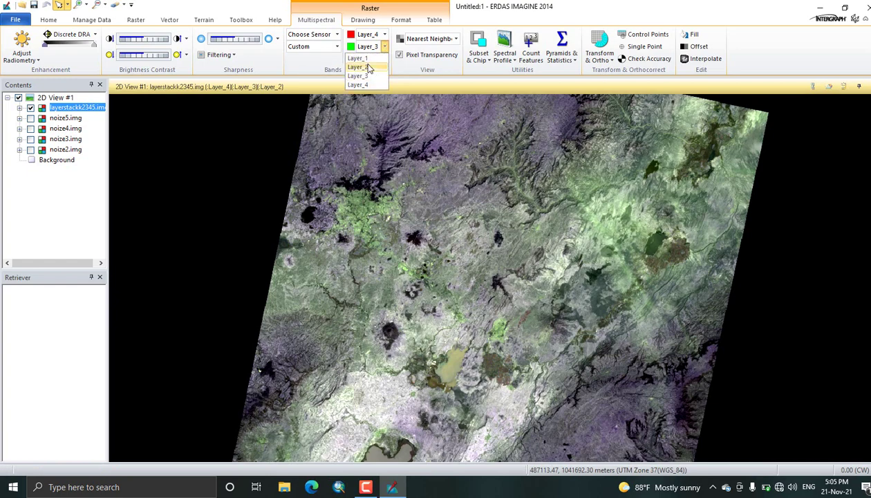
pyautogui.click(369, 67)
pyautogui.click(385, 60)
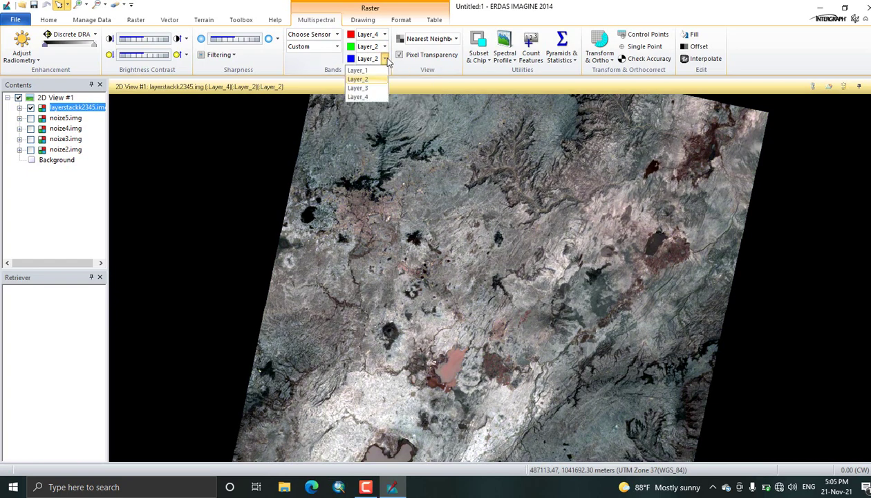
pyautogui.click(370, 71)
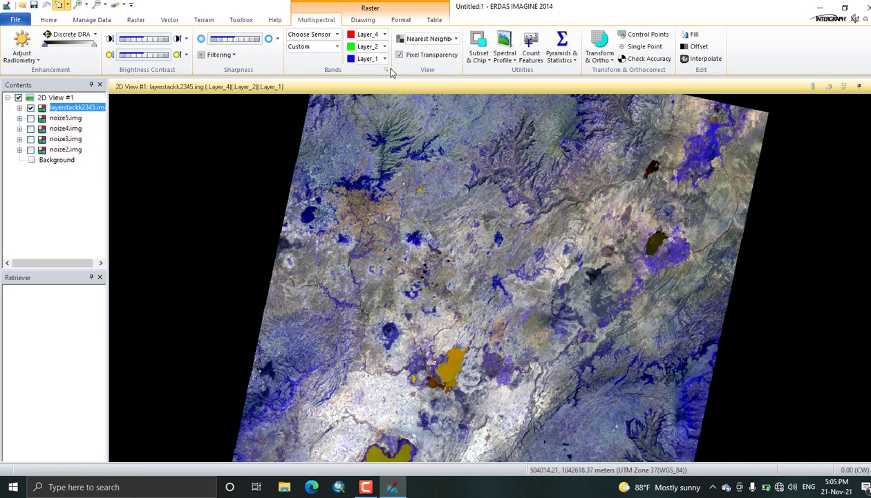
pyautogui.click(385, 61)
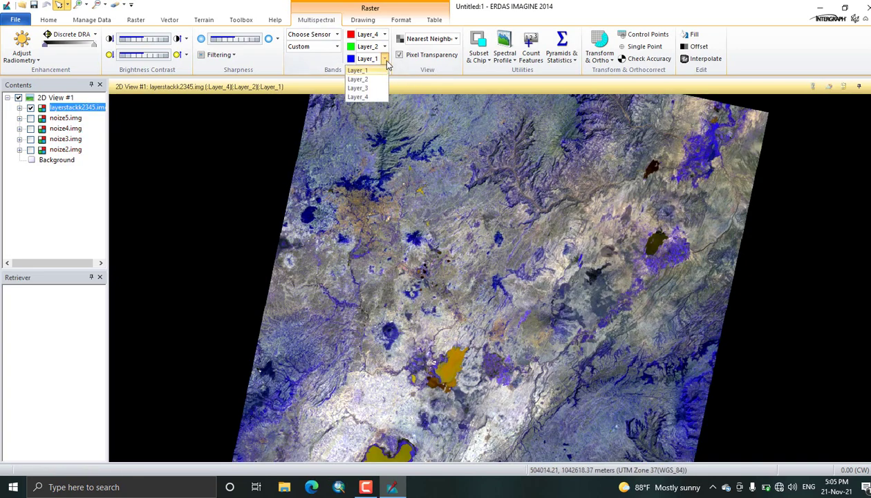
pyautogui.click(357, 80)
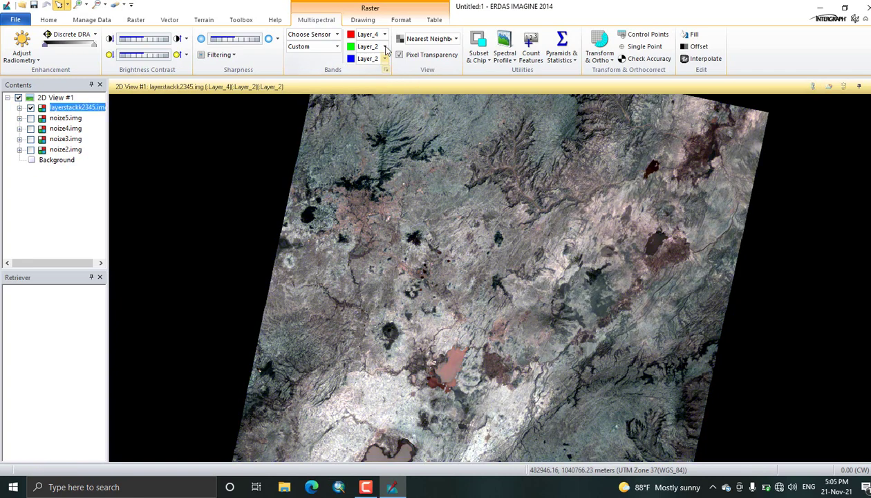
# Step: Show a Layer_3 red, Layer_2 green, Layer_1 blue composite
pyautogui.click(385, 36)
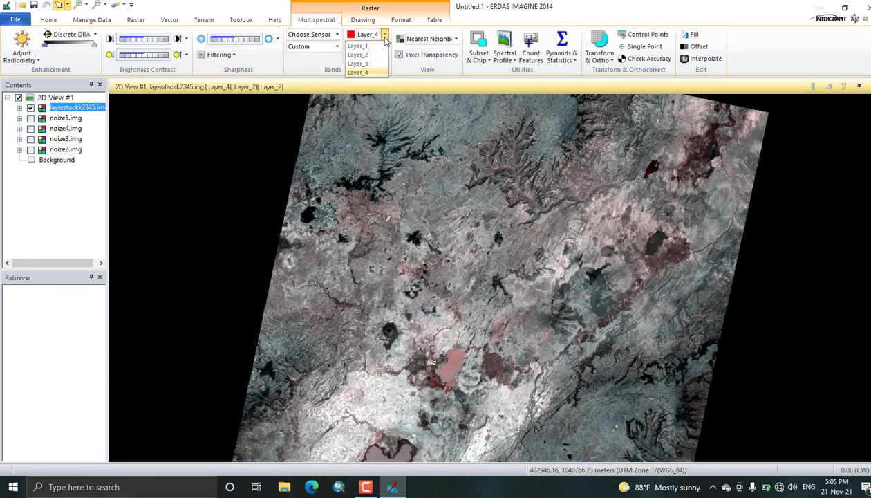
pyautogui.click(359, 63)
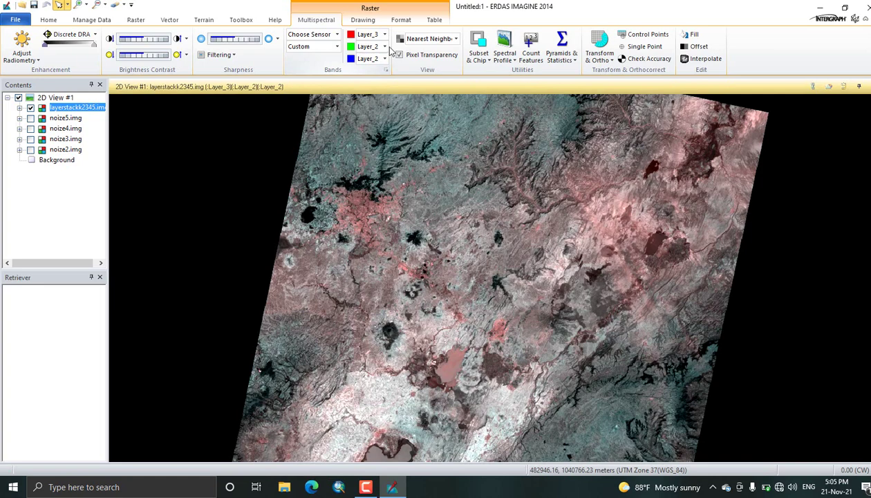
pyautogui.click(385, 47)
pyautogui.click(385, 63)
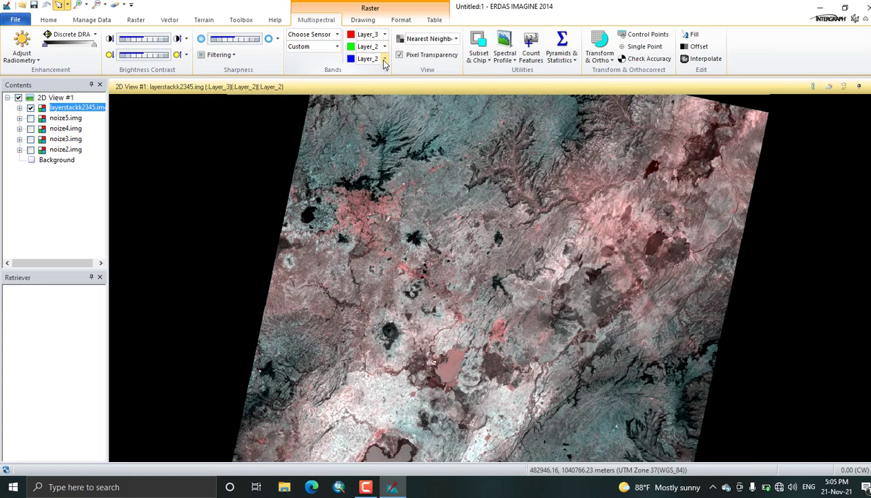
pyautogui.click(385, 60)
pyautogui.click(359, 71)
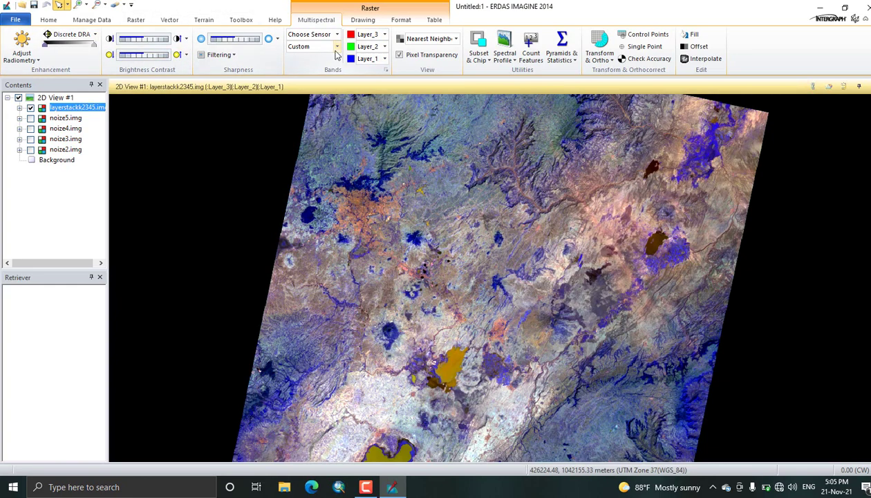
# Step: Set red to Layer_4 and blue to Layer_2, trying green Layer_3 before settling on Layer_1
pyautogui.click(385, 36)
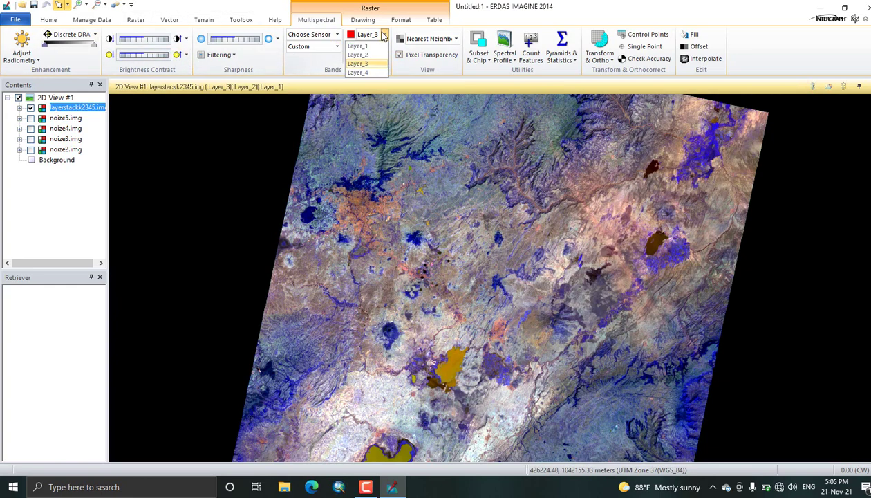
pyautogui.click(364, 78)
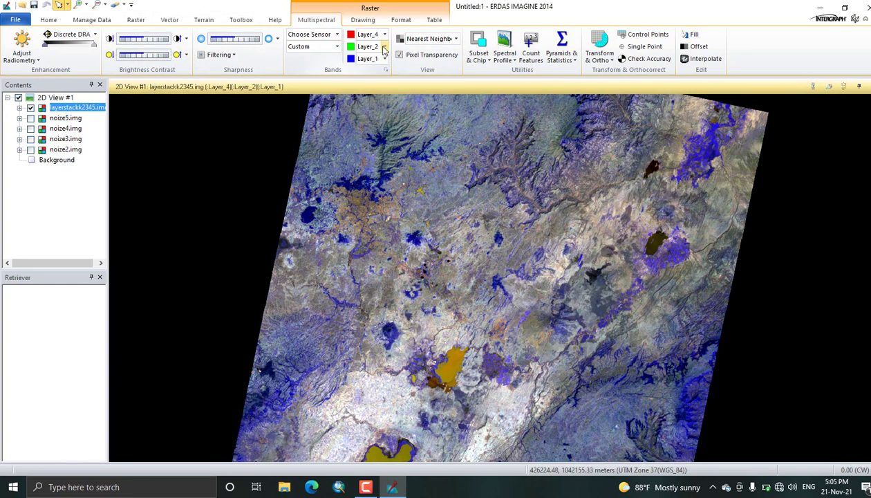
pyautogui.click(385, 59)
pyautogui.click(368, 77)
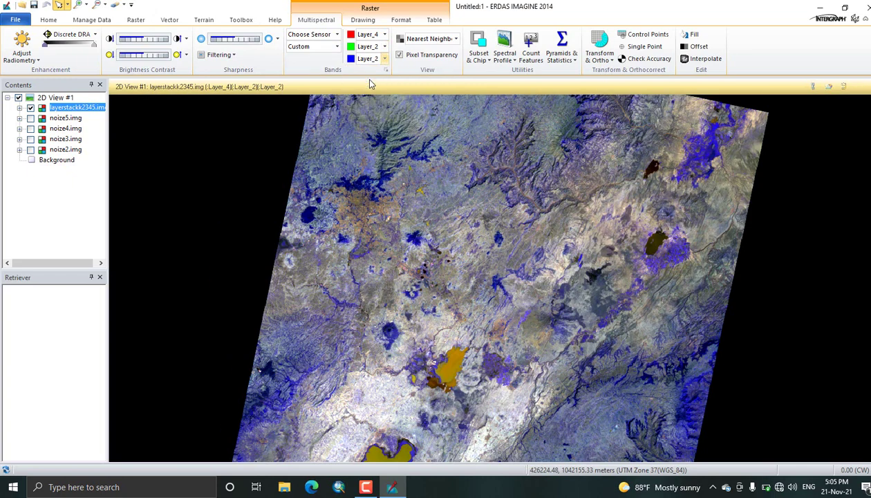
pyautogui.click(384, 46)
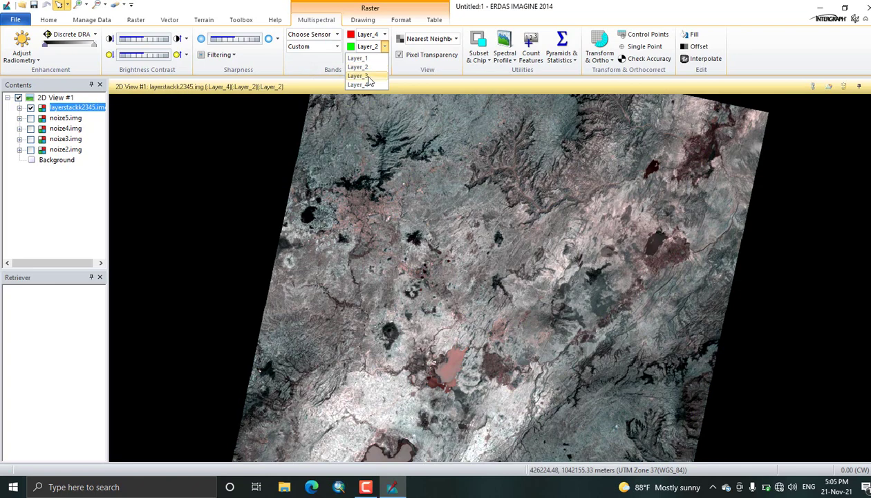
pyautogui.click(363, 75)
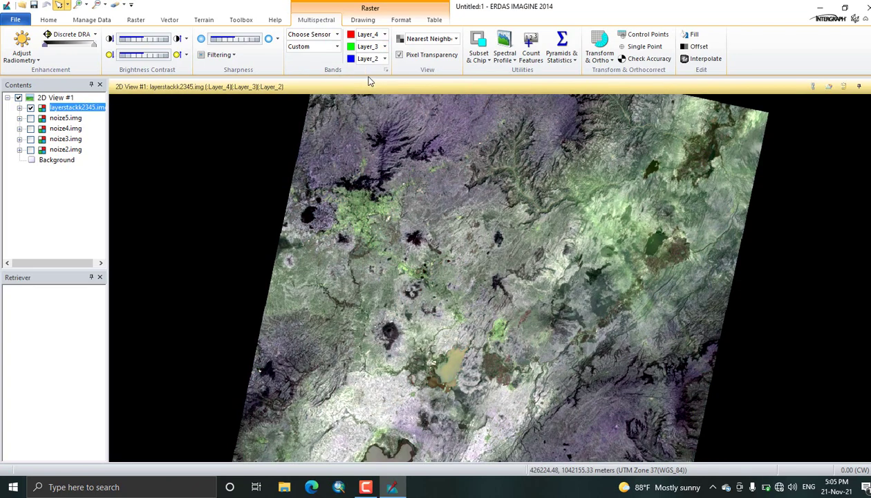
pyautogui.click(385, 46)
pyautogui.click(372, 57)
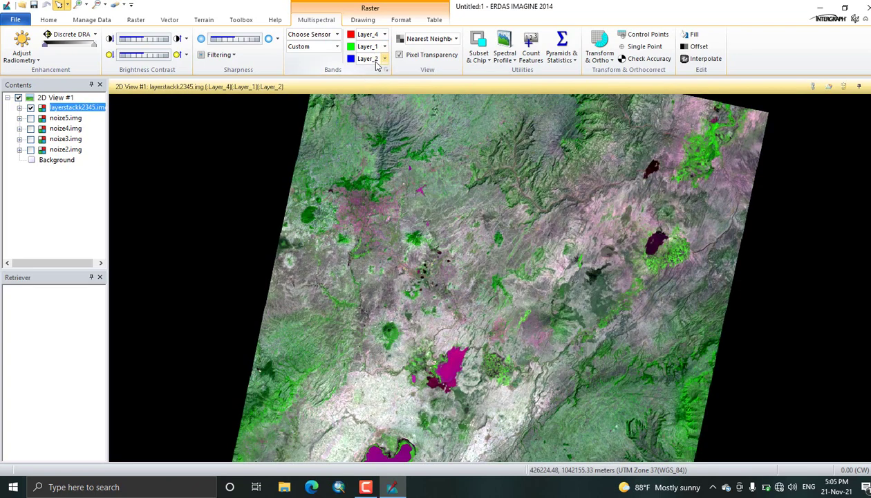
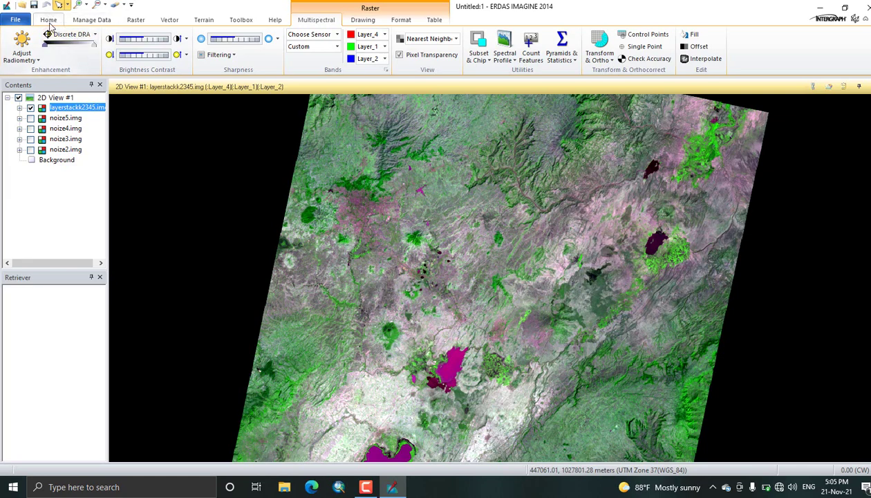
# Step: Zoom and pan the layer-stacked image to frame the magenta lakes beside the green patchwork fields
pyautogui.click(49, 19)
pyautogui.scroll(-1, 344, 158)
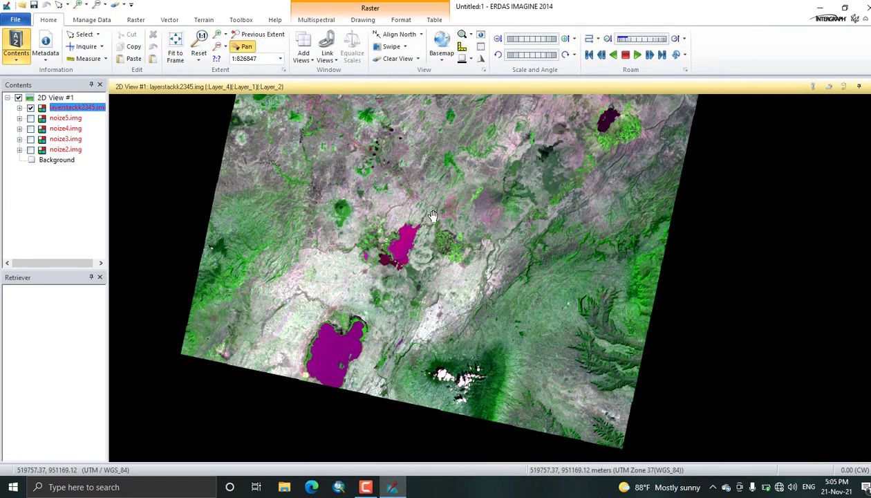
pyautogui.scroll(3, 424, 263)
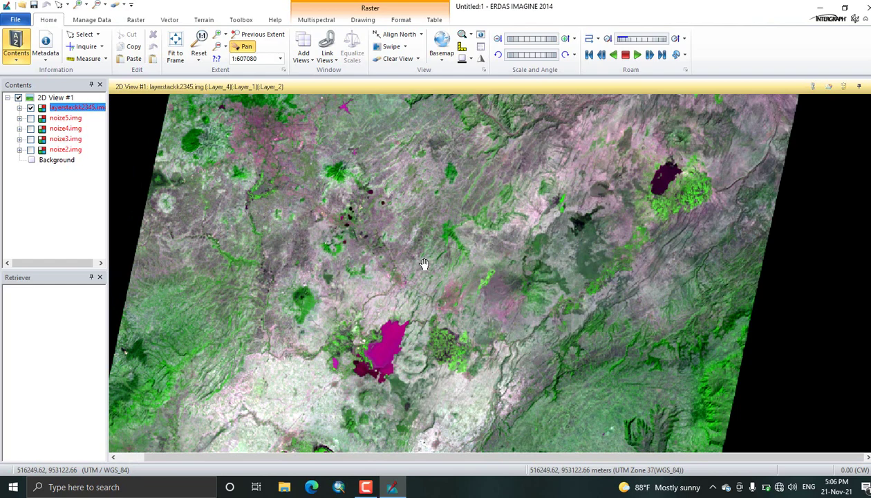
pyautogui.moveTo(423, 263); pyautogui.dragTo(407, 306)
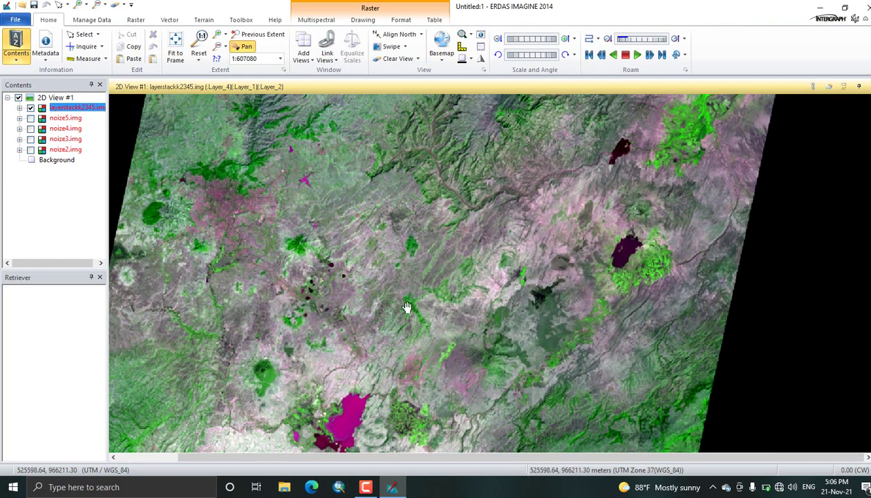
pyautogui.moveTo(629, 285); pyautogui.dragTo(550, 345)
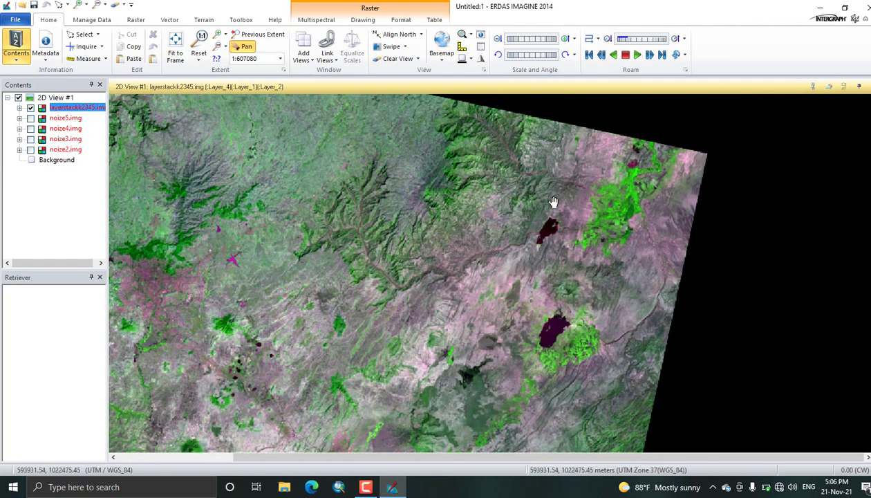
pyautogui.moveTo(581, 230); pyautogui.dragTo(462, 160)
pyautogui.scroll(5, 418, 195)
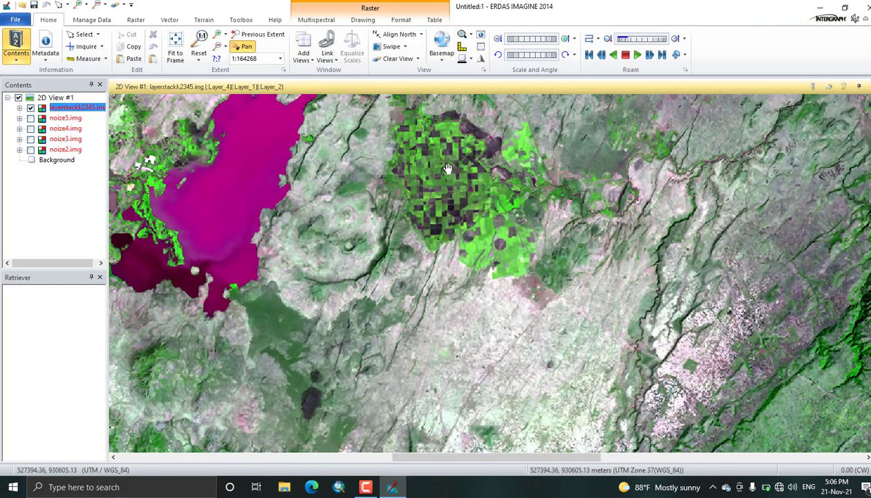
pyautogui.moveTo(448, 168); pyautogui.dragTo(388, 223)
pyautogui.scroll(3, 395, 198)
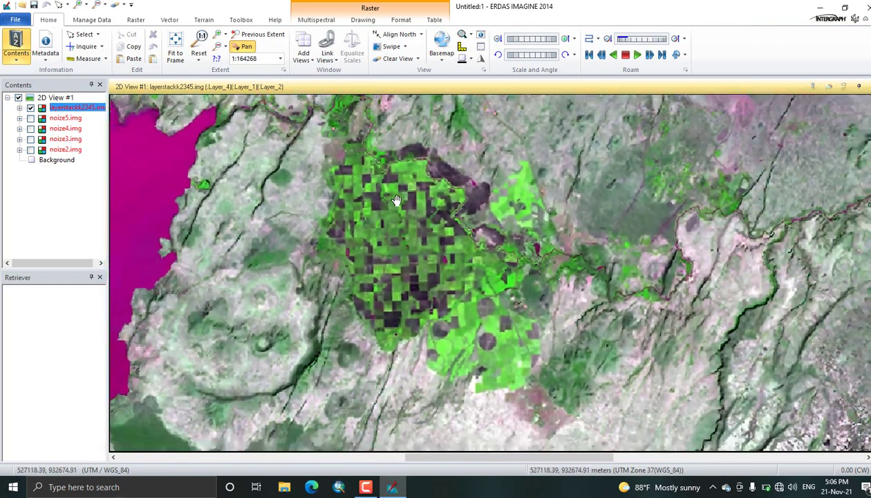
pyautogui.scroll(1, 397, 199)
pyautogui.moveTo(399, 197); pyautogui.dragTo(567, 249)
pyautogui.scroll(2, 598, 223)
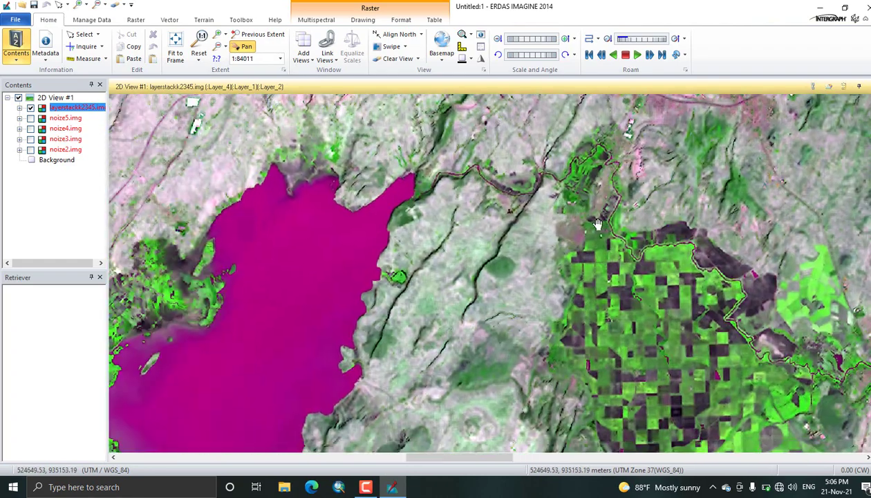
pyautogui.moveTo(295, 337); pyautogui.dragTo(374, 301)
# Step: Pan over to the dark lakes and ridges, then zoom across the pink town
pyautogui.scroll(2, 381, 294)
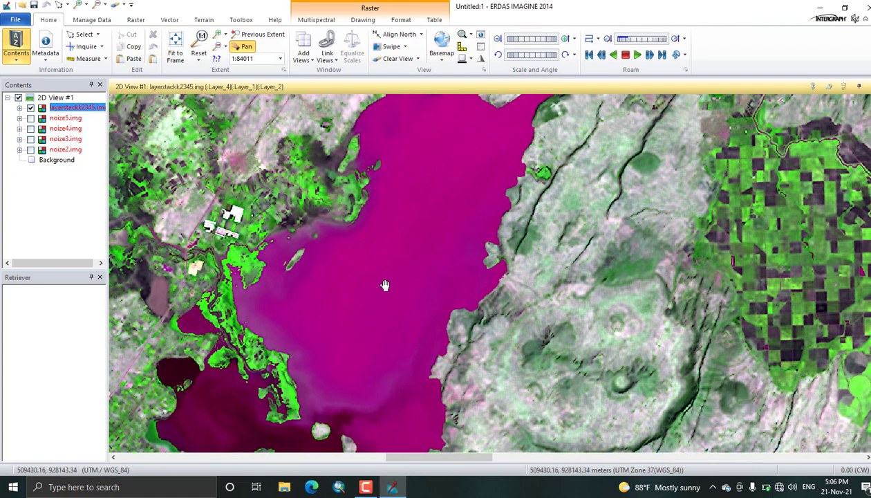
pyautogui.scroll(-5, 389, 301)
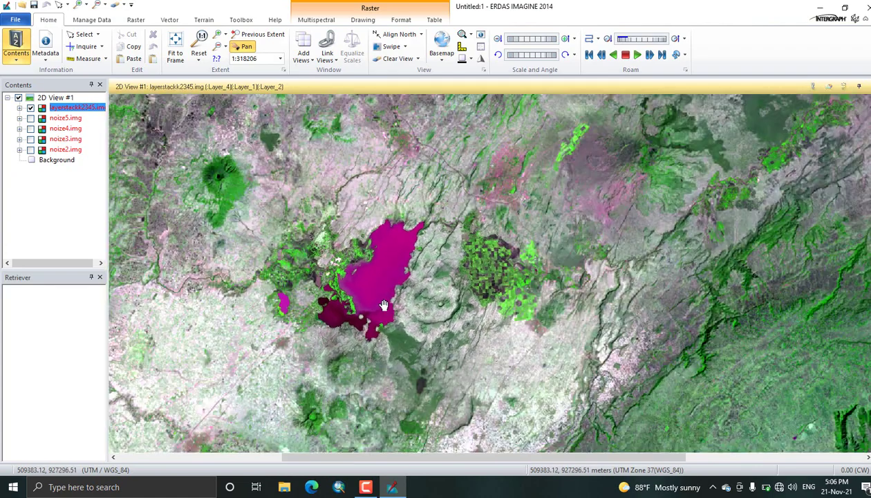
pyautogui.moveTo(409, 231); pyautogui.dragTo(278, 226)
pyautogui.moveTo(280, 259); pyautogui.dragTo(271, 414)
pyautogui.moveTo(424, 155); pyautogui.dragTo(317, 320)
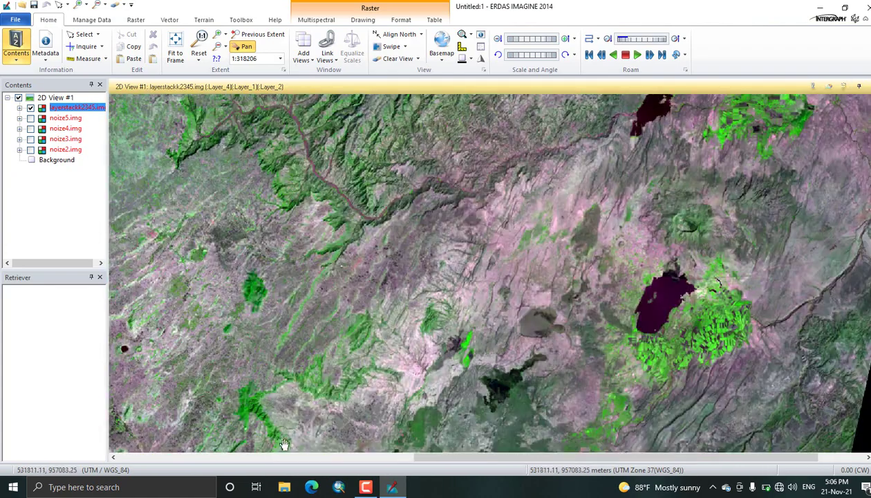
pyautogui.moveTo(318, 362); pyautogui.dragTo(486, 188)
pyautogui.scroll(8, 519, 233)
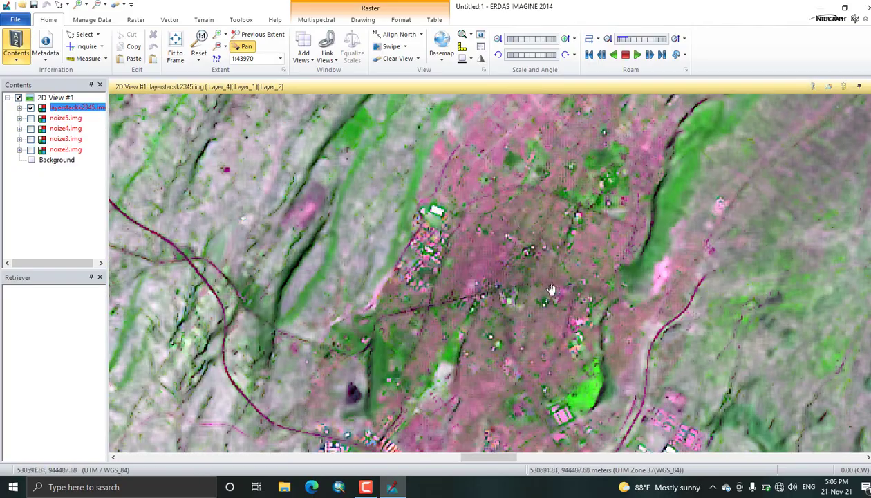
pyautogui.moveTo(551, 289); pyautogui.dragTo(389, 279)
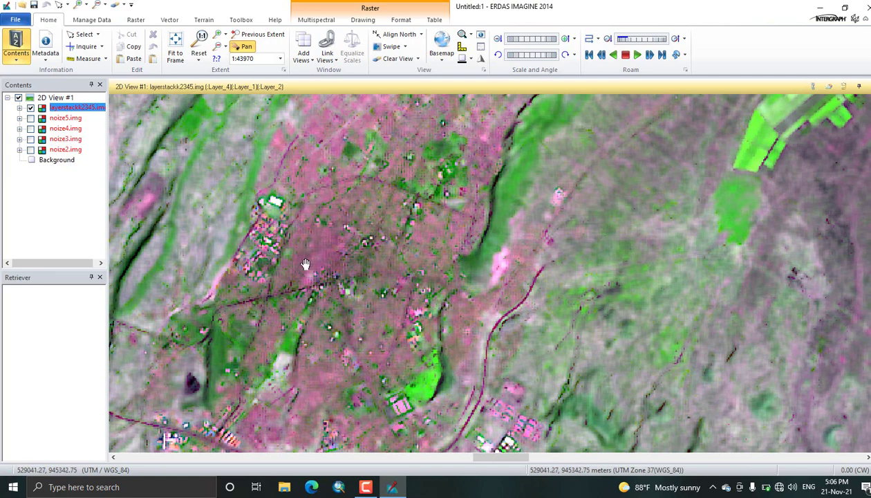
pyautogui.scroll(4, 359, 298)
pyautogui.scroll(-4, 359, 298)
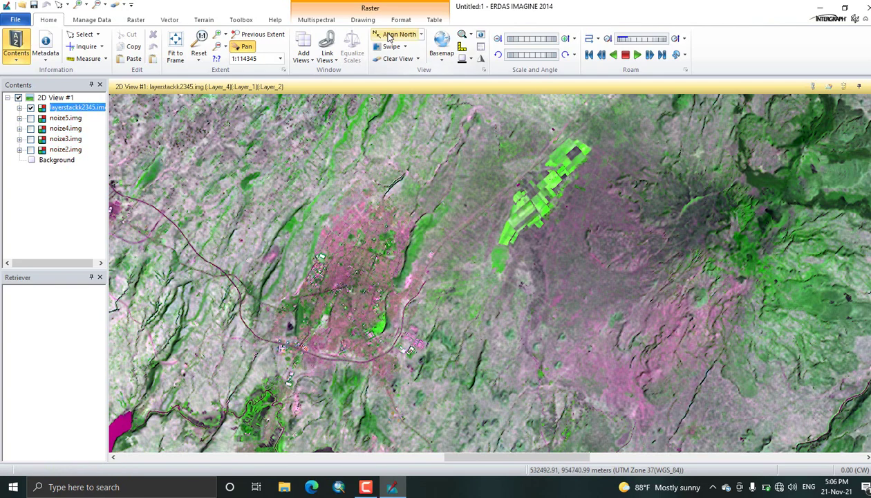
# Step: Set the red channel to Layer_1 and the green channel to Layer_2
pyautogui.click(315, 20)
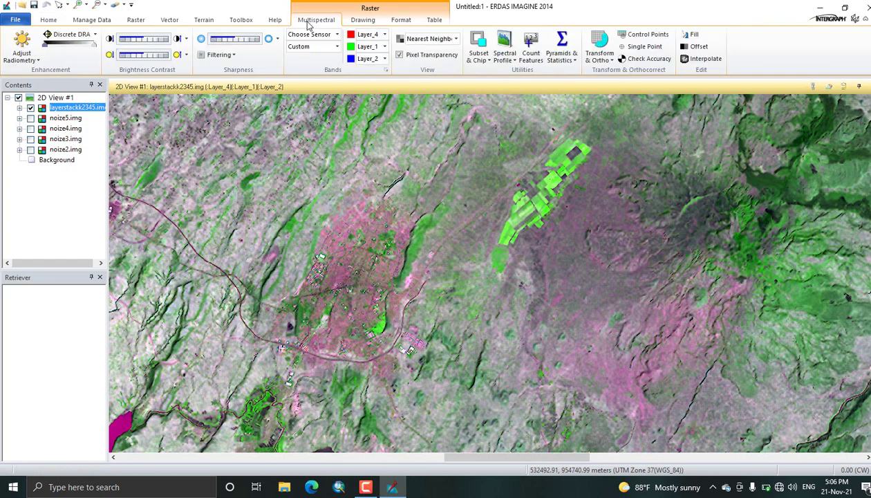
pyautogui.click(385, 34)
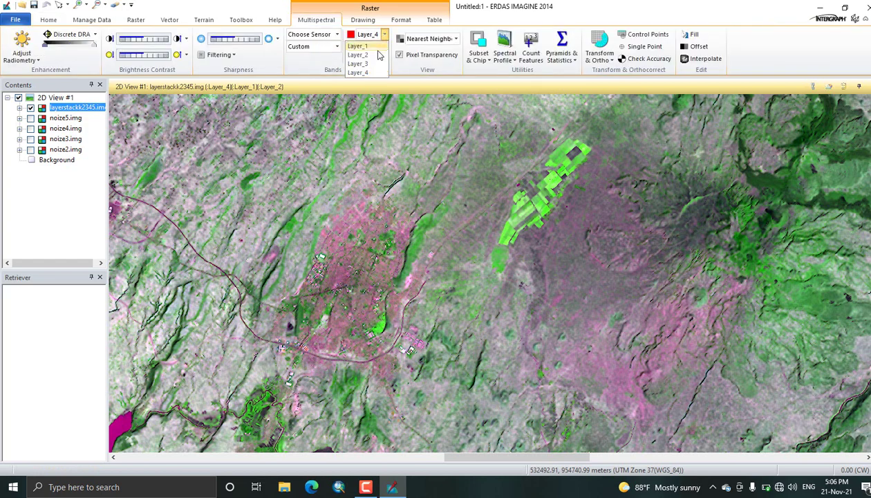
pyautogui.click(376, 45)
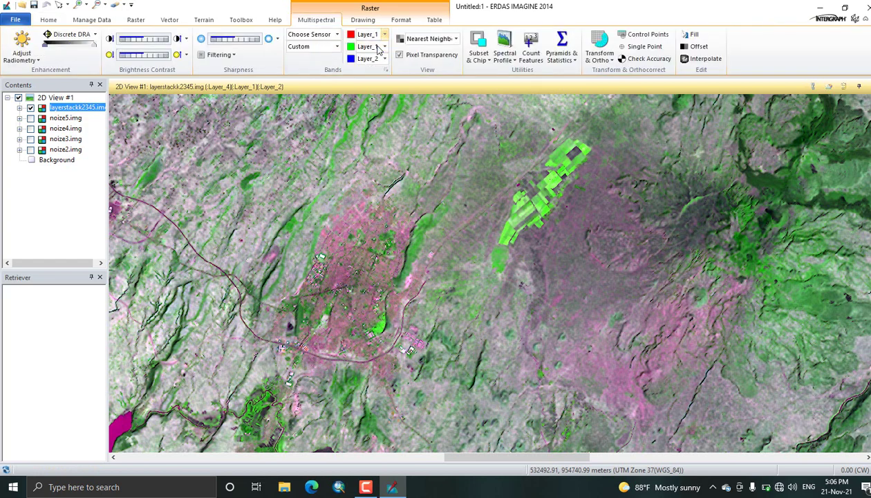
pyautogui.click(385, 47)
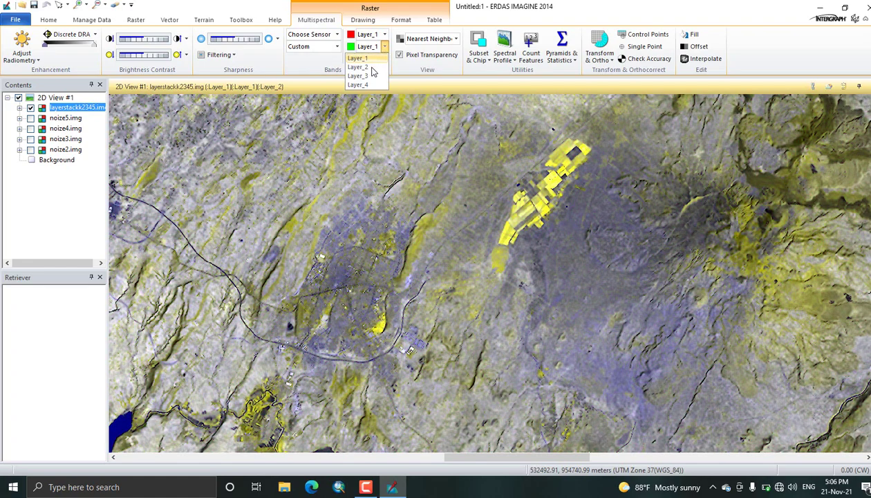
pyautogui.click(371, 67)
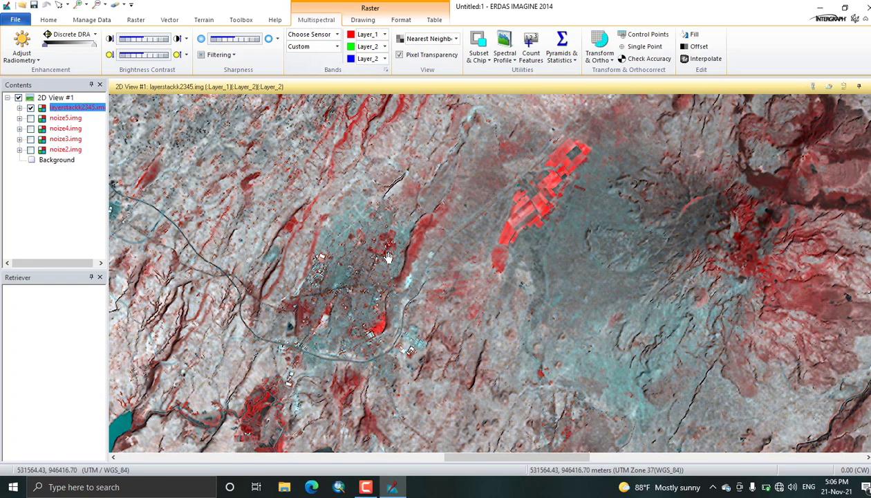
# Step: Zoom and pan across the recoloured lakes toward the southern lake, and dismiss the low-battery popup
pyautogui.scroll(3, 389, 256)
pyautogui.scroll(-5, 389, 256)
pyautogui.scroll(2, 390, 259)
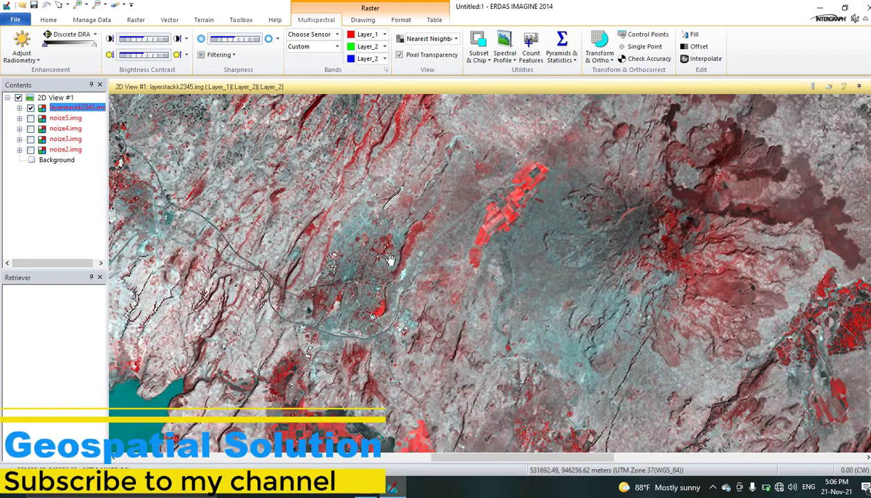
pyautogui.scroll(-4, 389, 259)
pyautogui.scroll(5, 408, 311)
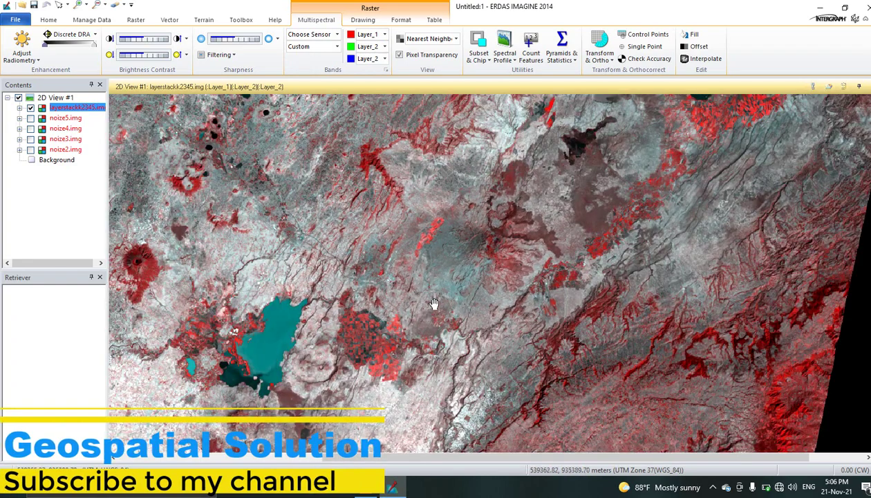
pyautogui.moveTo(434, 303); pyautogui.dragTo(288, 325)
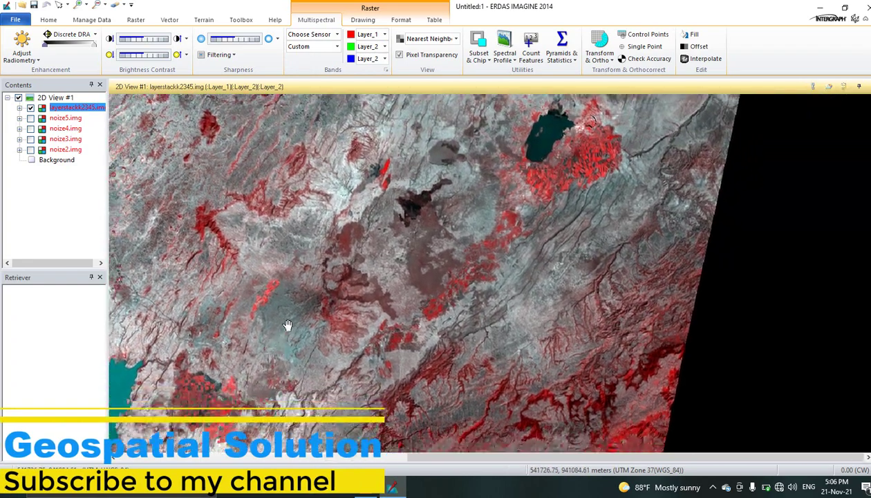
pyautogui.scroll(-2, 305, 320)
pyautogui.scroll(3, 470, 298)
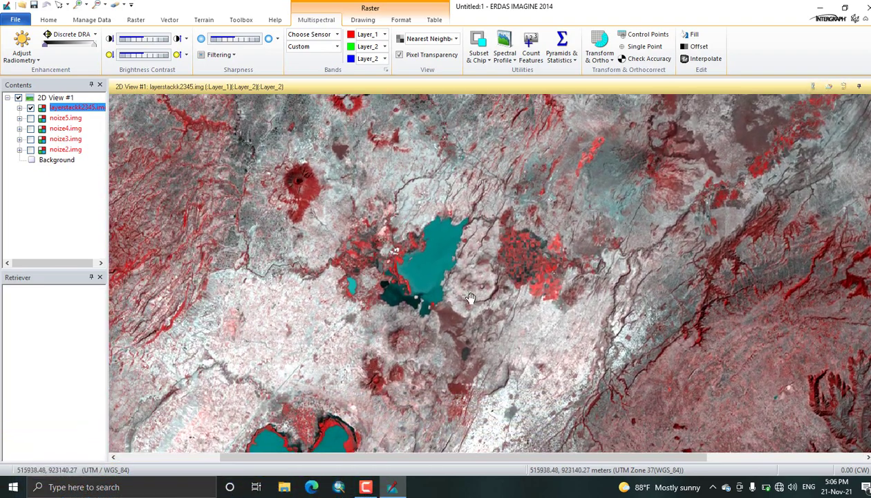
pyautogui.scroll(-2, 470, 298)
pyautogui.moveTo(429, 281); pyautogui.dragTo(453, 251)
pyautogui.moveTo(453, 343); pyautogui.dragTo(373, 228)
pyautogui.scroll(2, 418, 281)
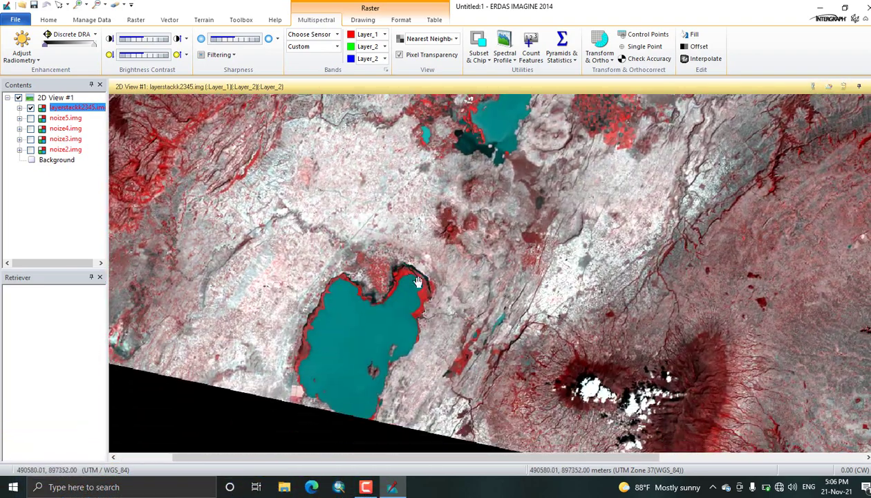
pyautogui.moveTo(417, 282); pyautogui.dragTo(262, 456)
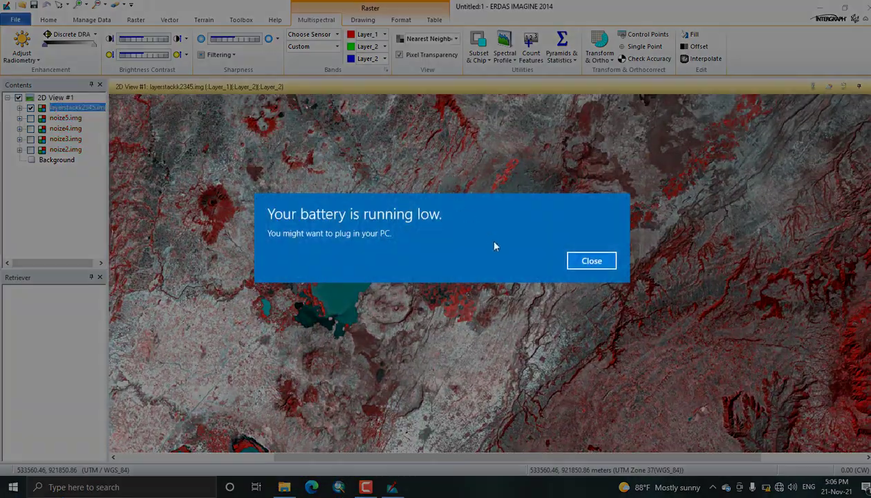
pyautogui.click(593, 259)
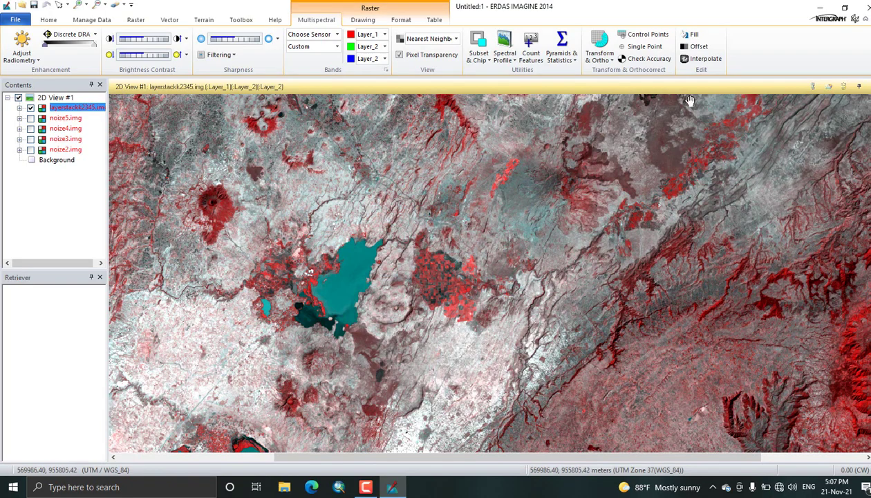
# Step: Pan to the dark lake and zoom in on the red crater area
pyautogui.moveTo(483, 180); pyautogui.dragTo(394, 276)
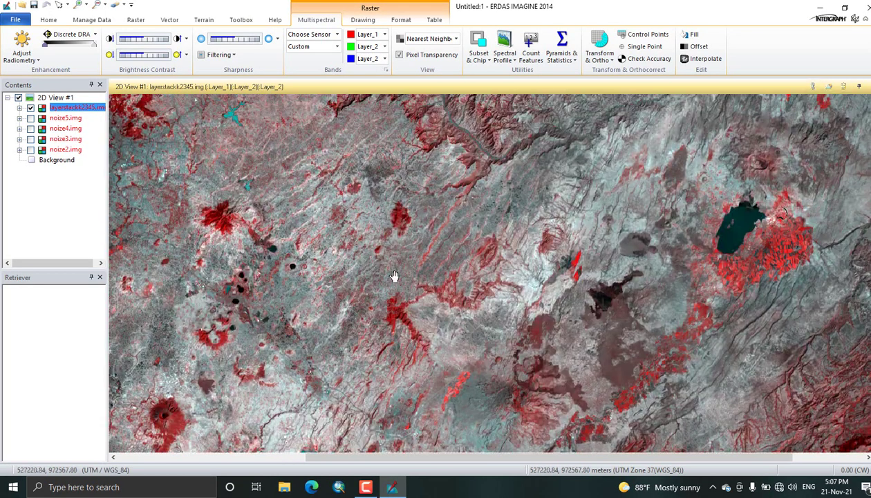
pyautogui.scroll(-1, 403, 320)
pyautogui.scroll(1, 286, 279)
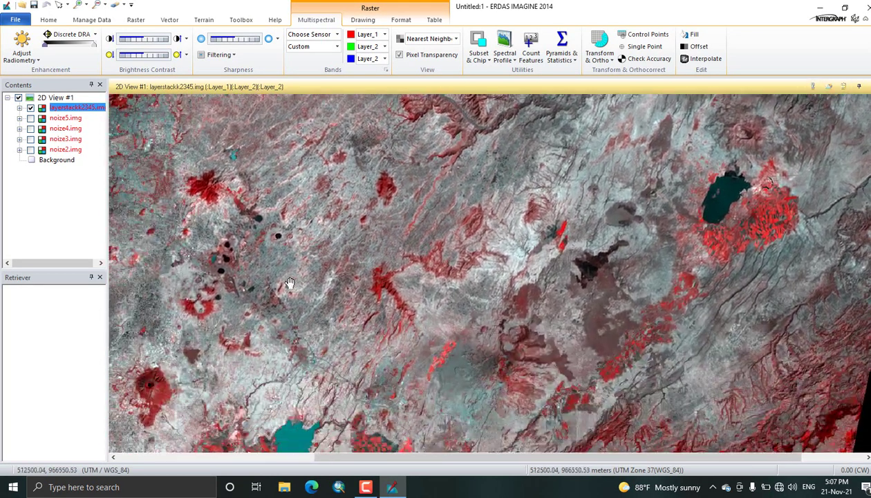
pyautogui.scroll(1, 210, 262)
pyautogui.scroll(3, 210, 262)
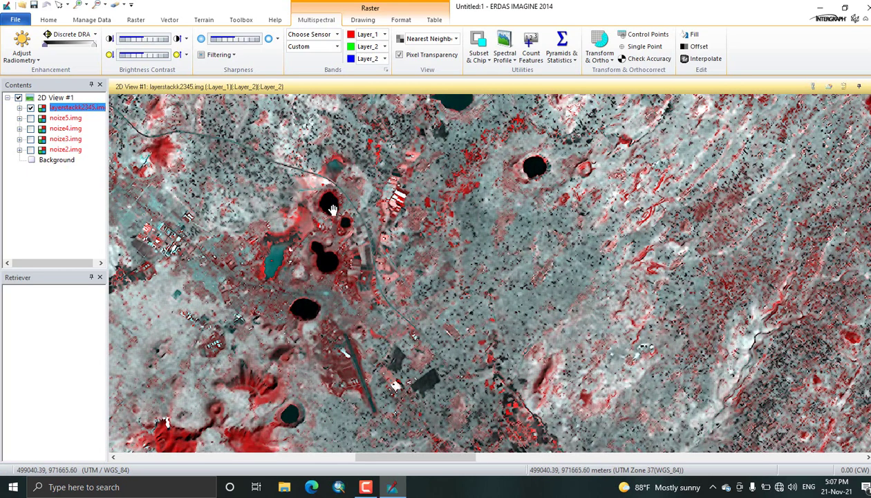
pyautogui.moveTo(330, 290); pyautogui.dragTo(341, 237)
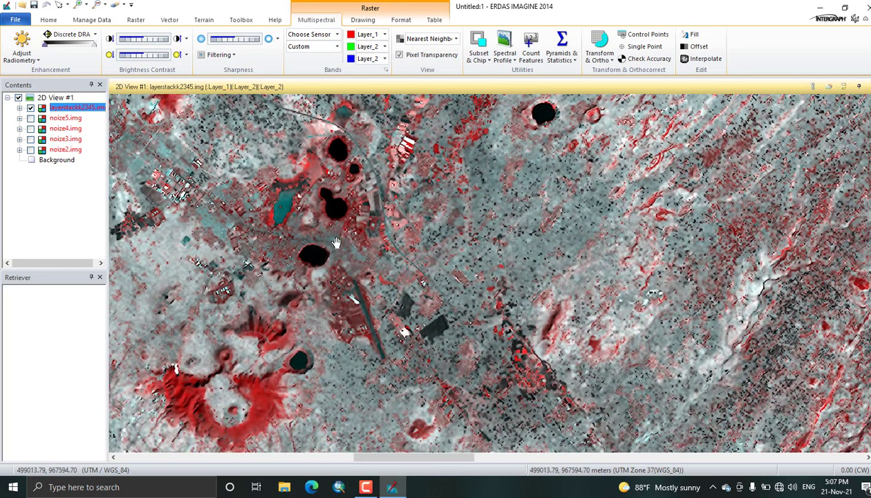
pyautogui.scroll(-3, 298, 366)
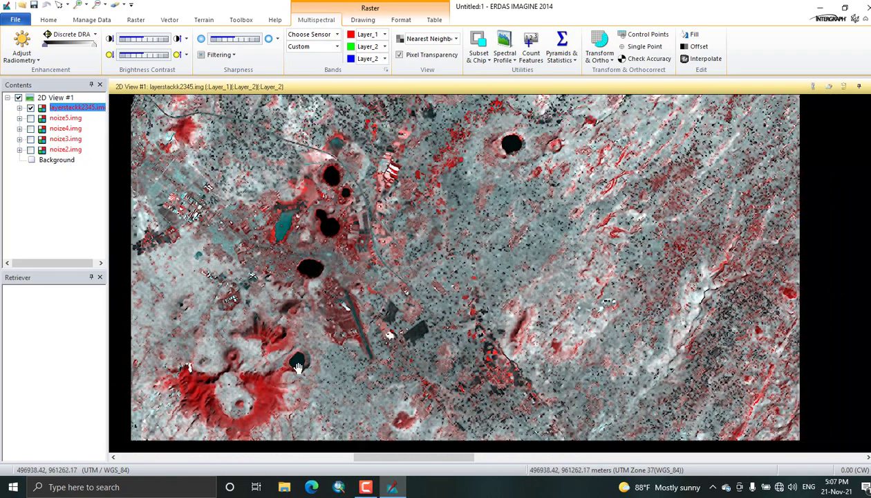
pyautogui.scroll(2, 299, 363)
# Step: Zoom in and out over the terrain further south
pyautogui.moveTo(290, 298); pyautogui.dragTo(283, 284)
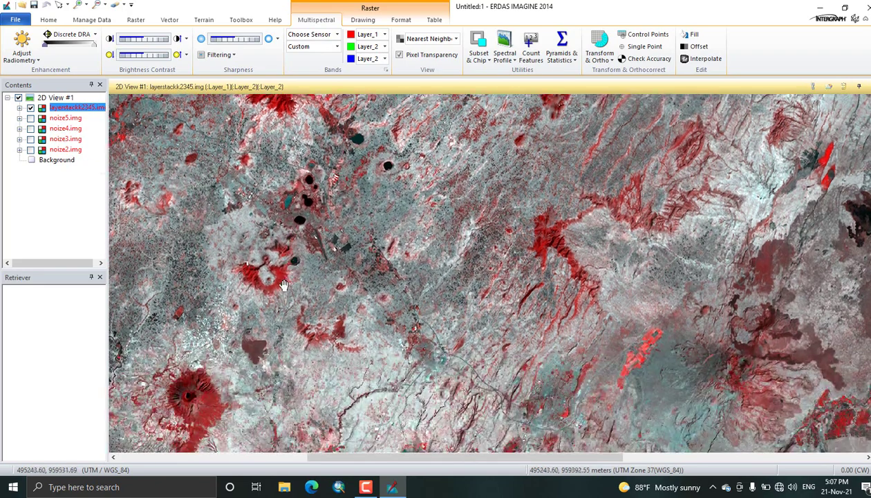
pyautogui.scroll(4, 281, 286)
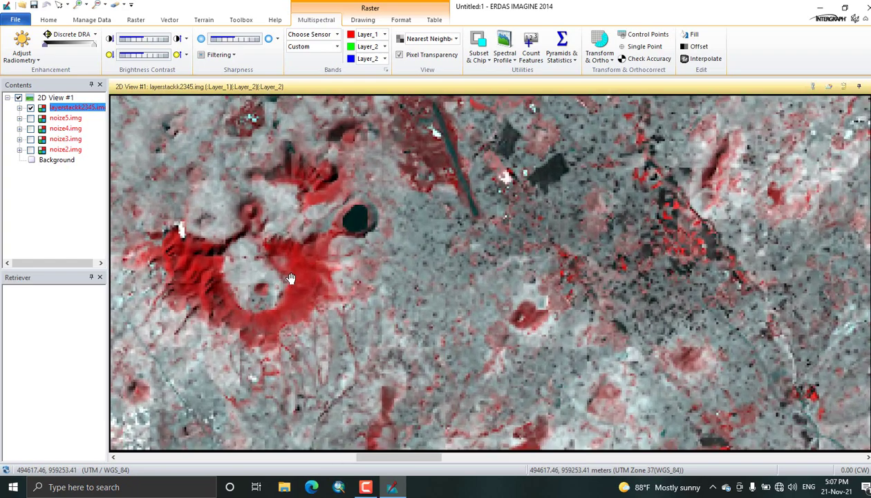
pyautogui.scroll(-4, 291, 291)
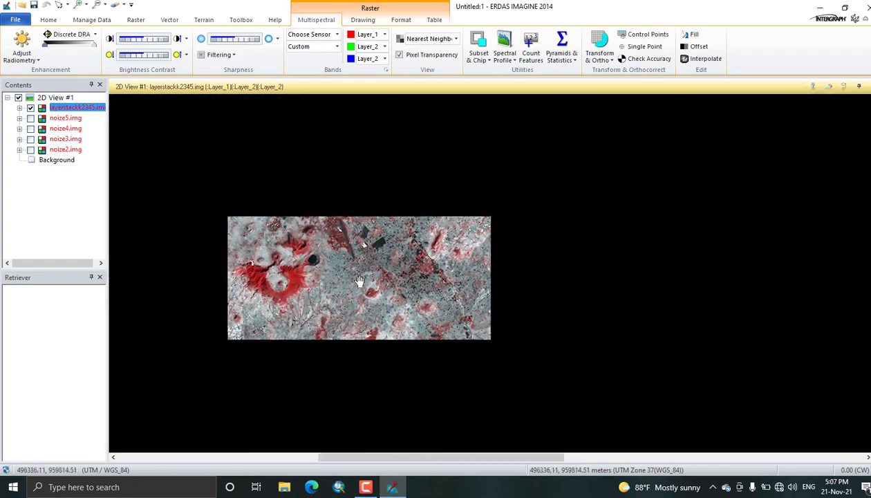
pyautogui.scroll(3, 518, 295)
pyautogui.scroll(-3, 519, 294)
pyautogui.scroll(3, 425, 162)
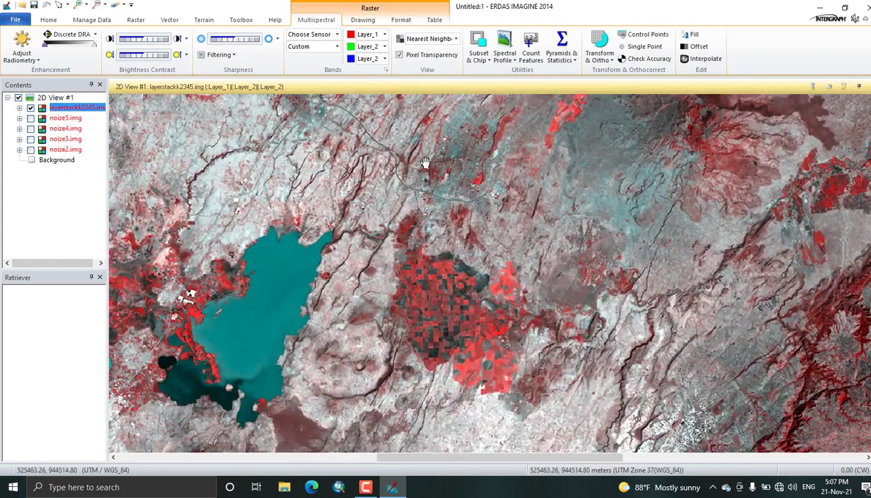
pyautogui.scroll(-2, 366, 233)
pyautogui.scroll(2, 488, 200)
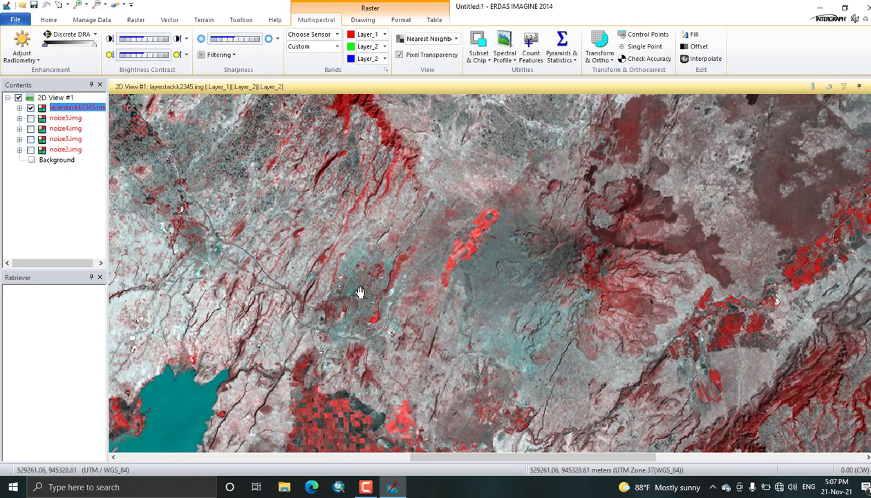
pyautogui.scroll(5, 359, 292)
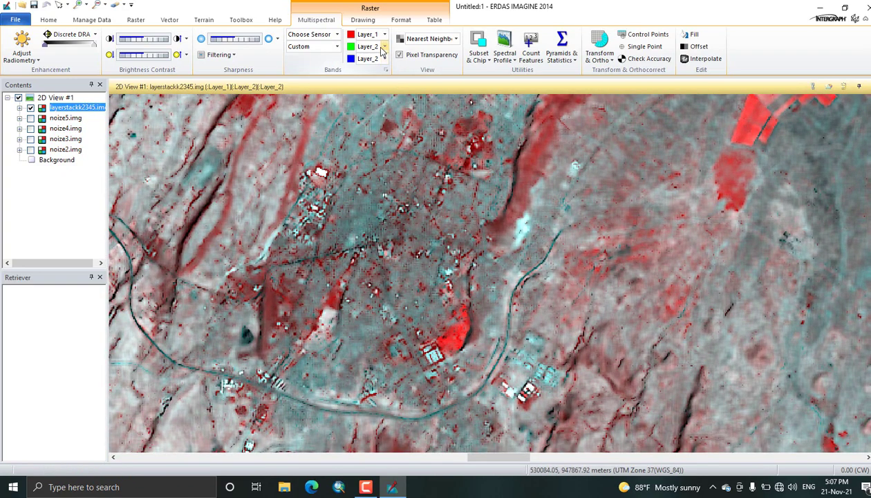
# Step: Change the blue channel from Layer_2 to Layer_3
pyautogui.click(384, 60)
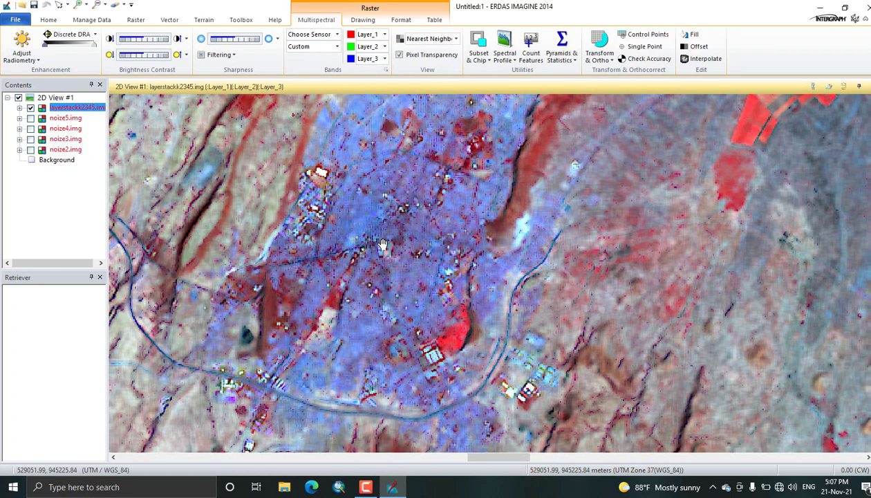
pyautogui.scroll(3, 400, 214)
pyautogui.scroll(-5, 399, 213)
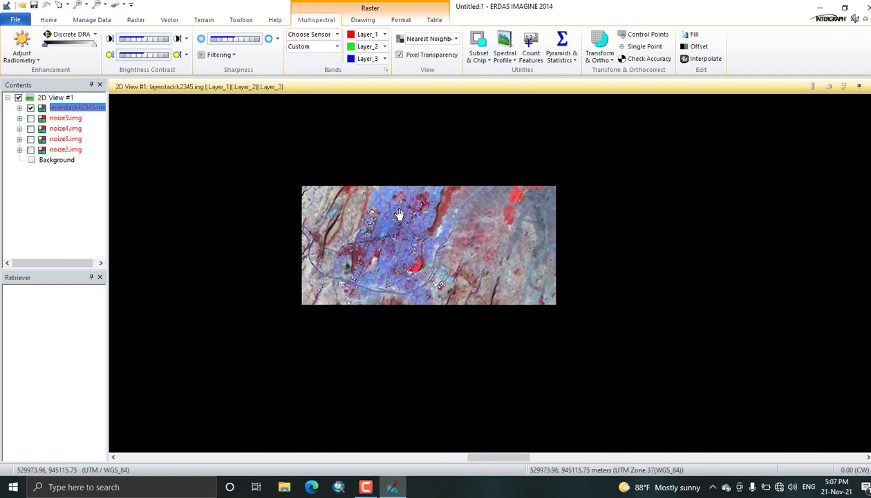
pyautogui.scroll(-2, 399, 214)
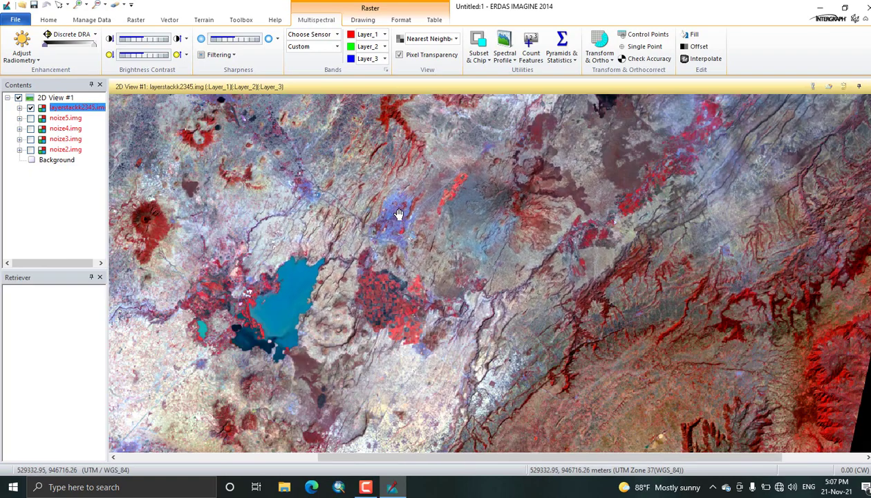
pyautogui.scroll(-2, 399, 214)
pyautogui.scroll(4, 399, 210)
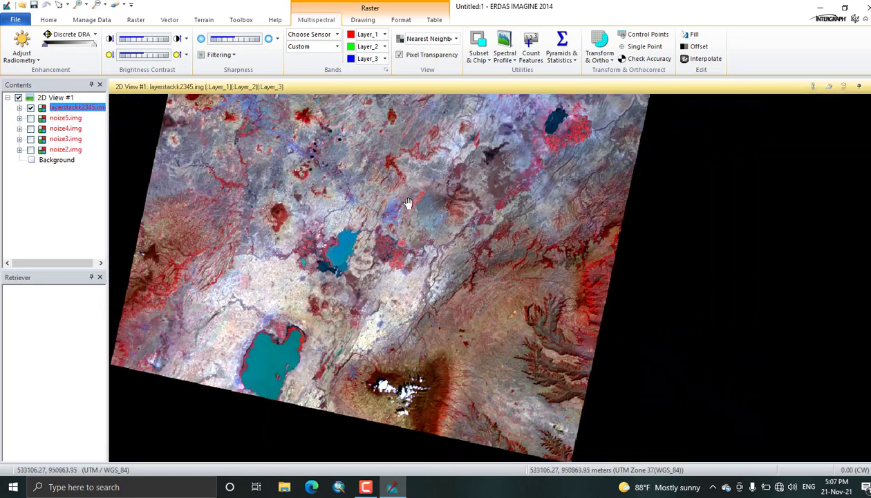
# Step: Switch the red channel to Layer_4 and the green channel to Layer_3, checking the lake and fields between changes
pyautogui.click(385, 36)
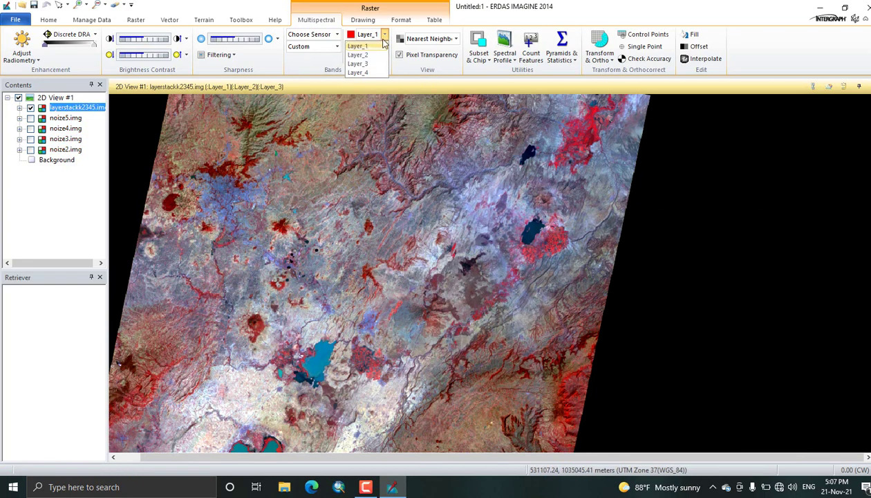
pyautogui.click(360, 72)
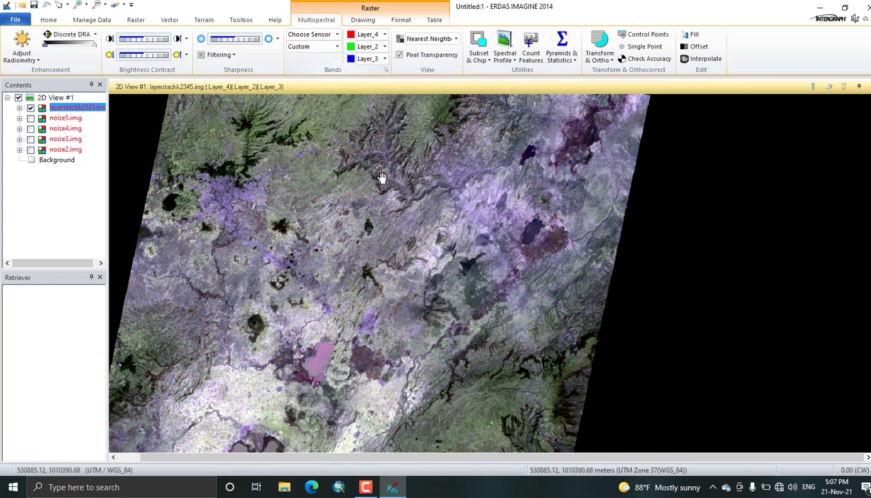
pyautogui.moveTo(385, 254); pyautogui.dragTo(346, 327)
pyautogui.scroll(1, 368, 248)
pyautogui.scroll(3, 367, 247)
pyautogui.moveTo(397, 222); pyautogui.dragTo(380, 258)
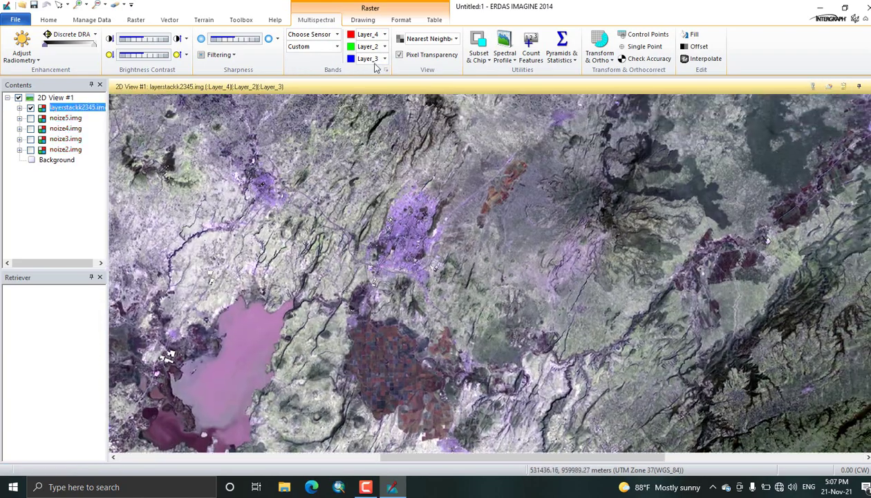
pyautogui.click(384, 47)
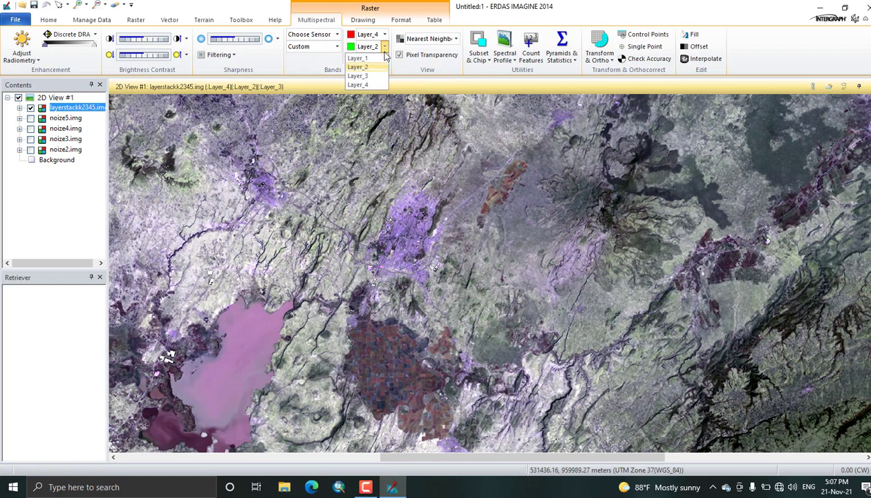
pyautogui.click(372, 76)
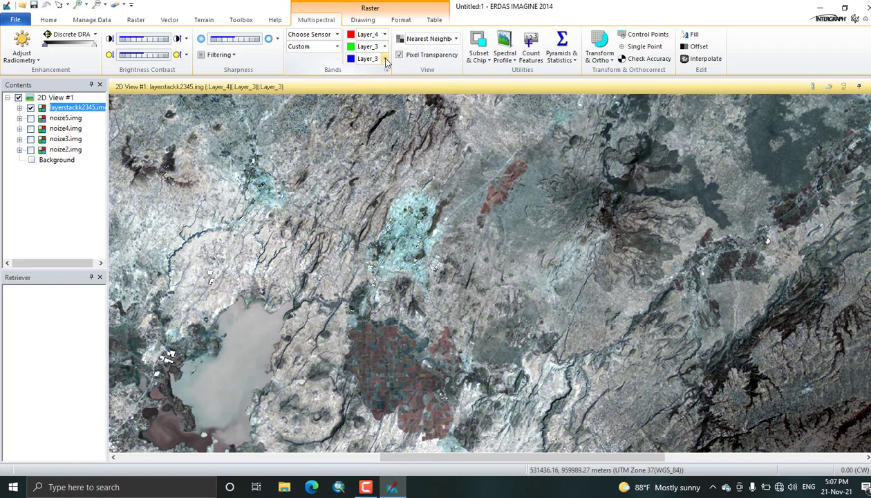
# Step: Zoom in and out repeatedly on the Layer_4/Layer_3/Layer_3 composite and pan to terrain further south
pyautogui.scroll(5, 446, 221)
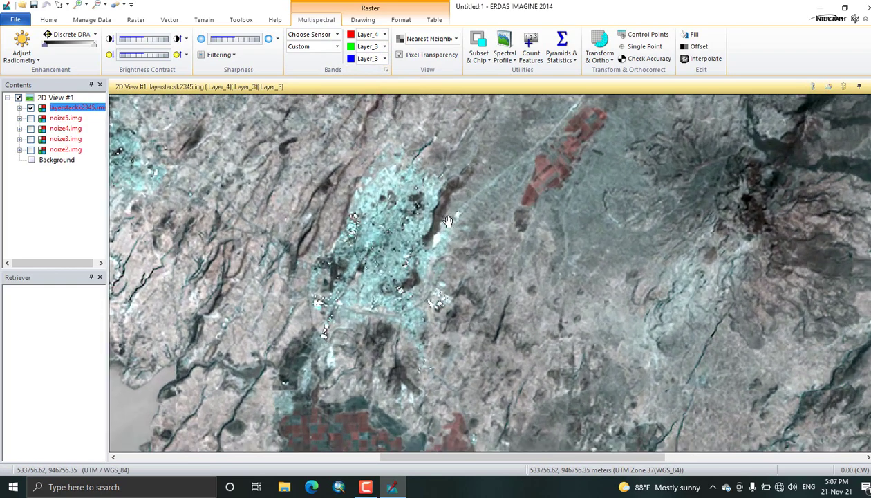
pyautogui.scroll(-5, 447, 221)
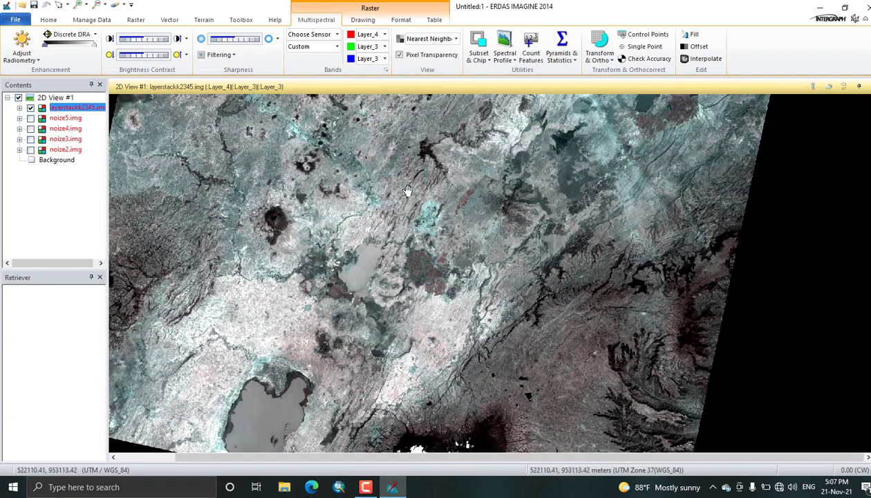
pyautogui.scroll(3, 408, 190)
pyautogui.scroll(-3, 312, 255)
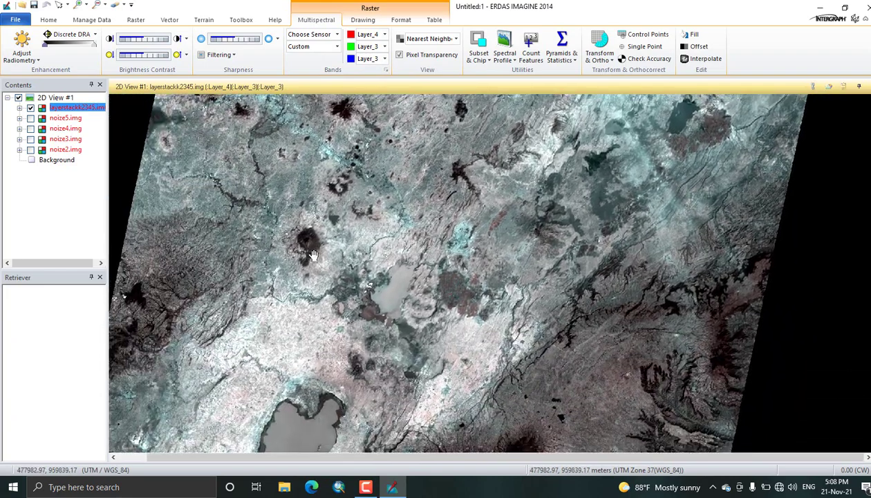
pyautogui.scroll(5, 313, 254)
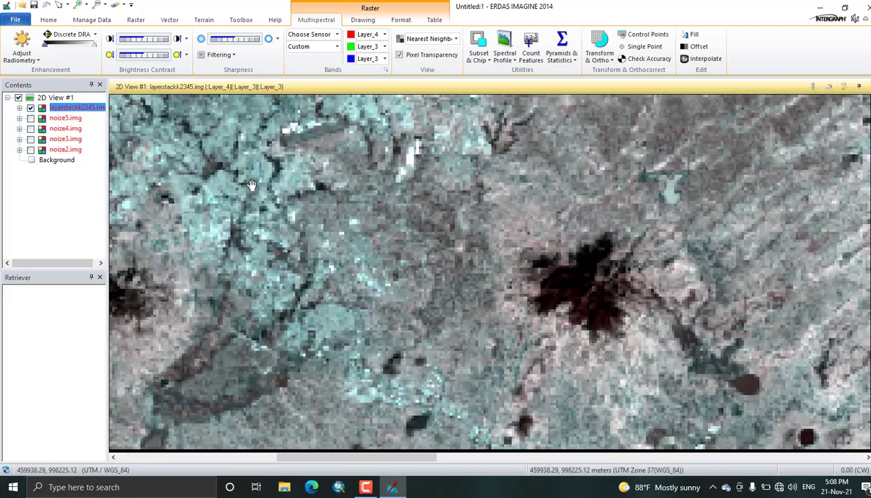
pyautogui.scroll(-3, 251, 184)
pyautogui.scroll(3, 284, 254)
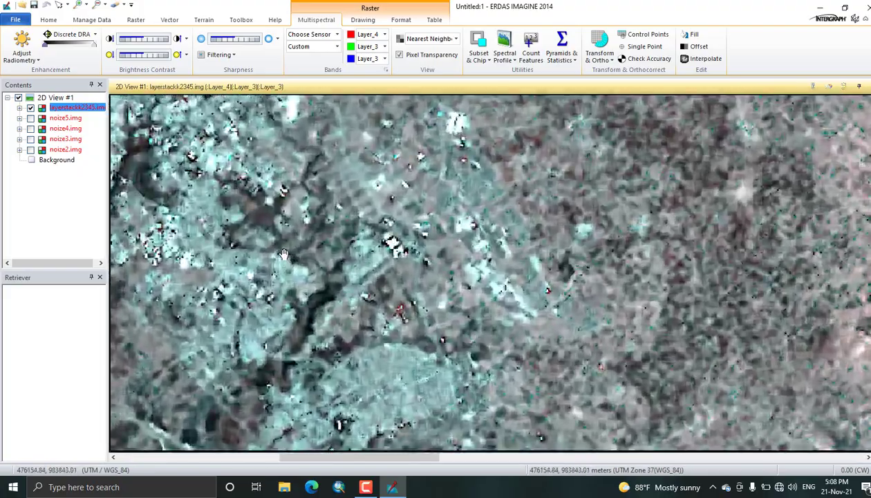
pyautogui.scroll(-6, 284, 254)
pyautogui.scroll(4, 436, 322)
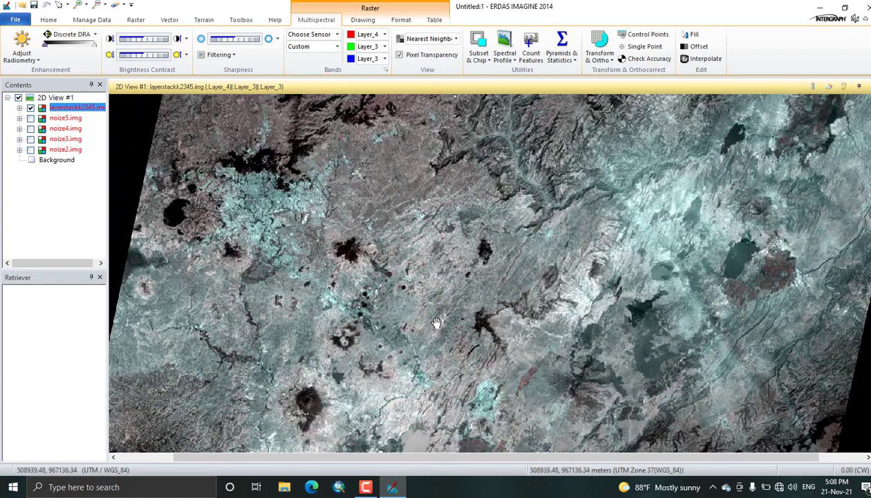
pyautogui.moveTo(511, 380); pyautogui.dragTo(511, 301)
pyautogui.scroll(4, 496, 297)
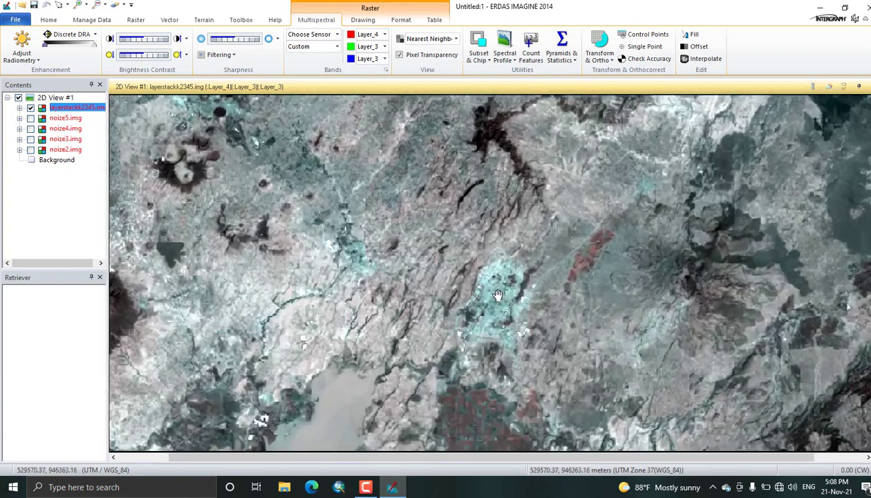
pyautogui.scroll(2, 461, 325)
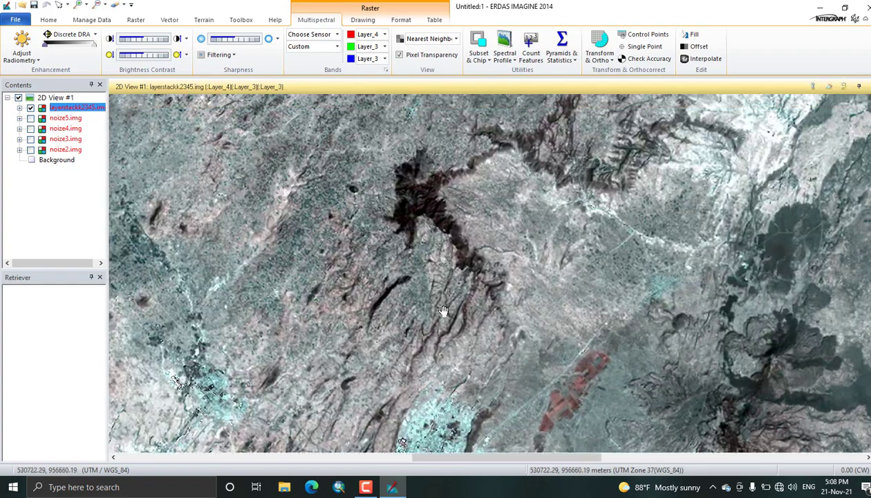
pyautogui.scroll(-2, 443, 311)
pyautogui.scroll(-2, 462, 340)
pyautogui.scroll(2, 414, 256)
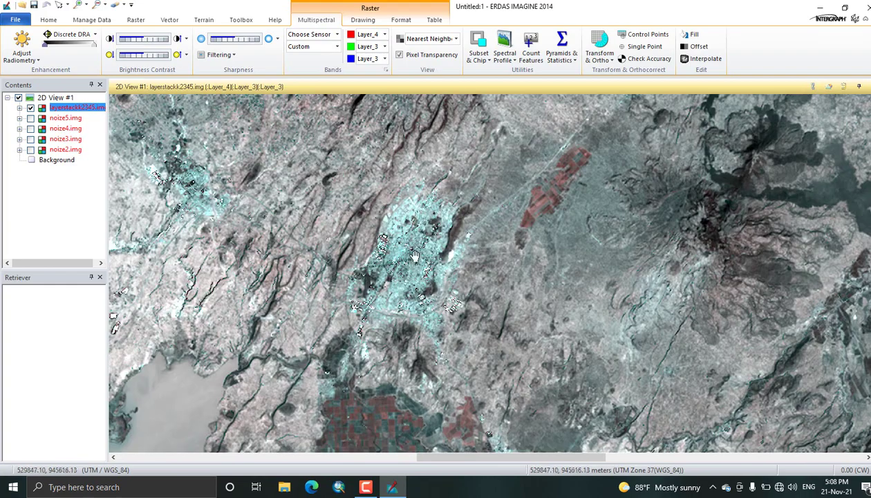
pyautogui.scroll(-2, 419, 287)
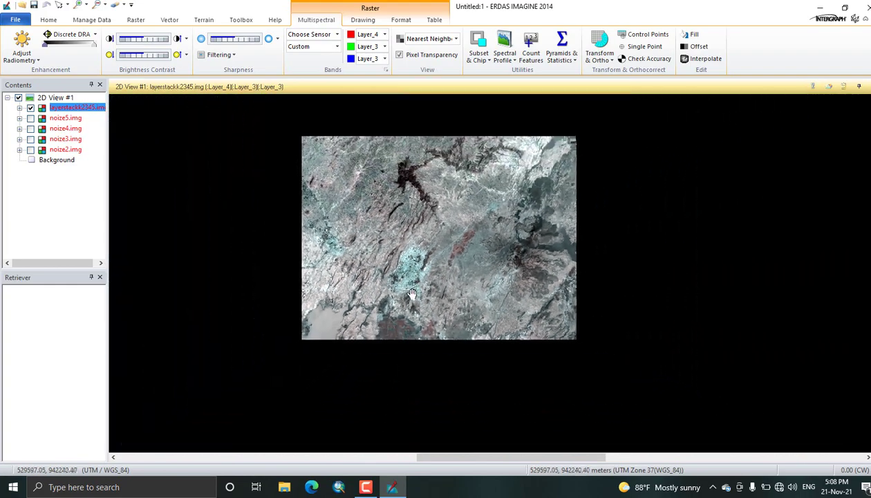
pyautogui.scroll(5, 412, 293)
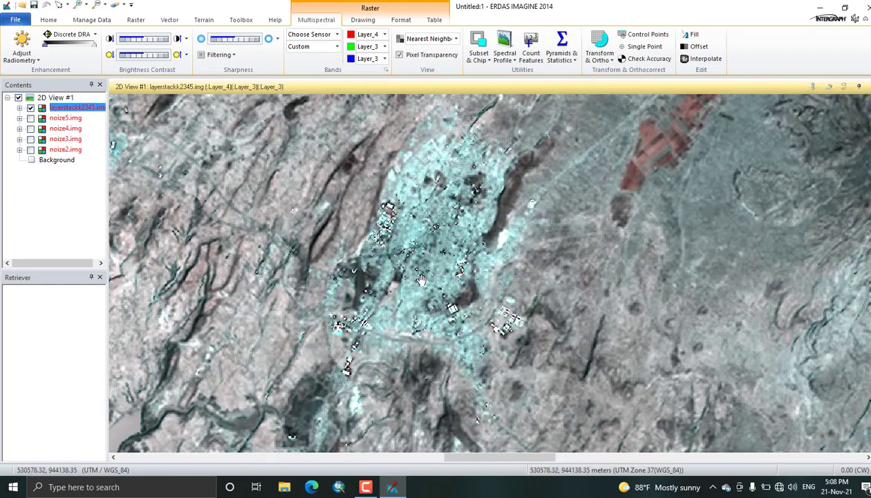
# Step: Pan across the red field patchwork below the town toward the image's bottom edge and lake
pyautogui.moveTo(359, 339); pyautogui.dragTo(358, 258)
pyautogui.moveTo(267, 246); pyautogui.dragTo(273, 193)
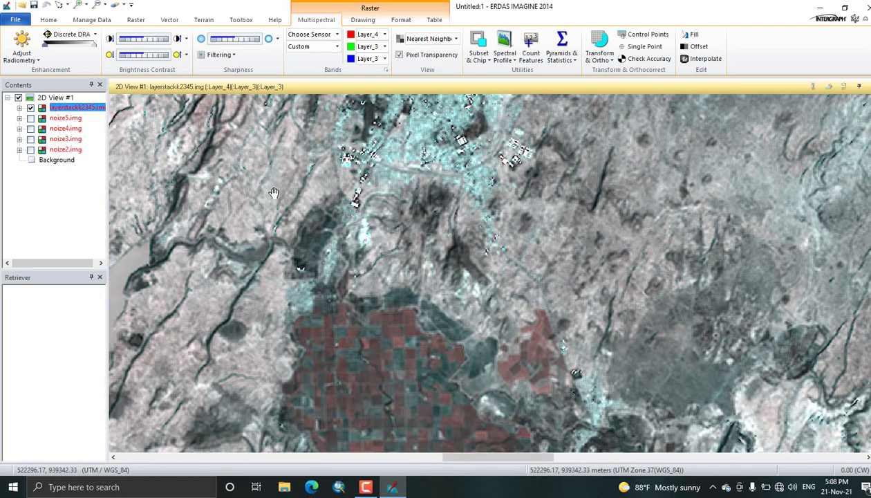
pyautogui.scroll(5, 279, 297)
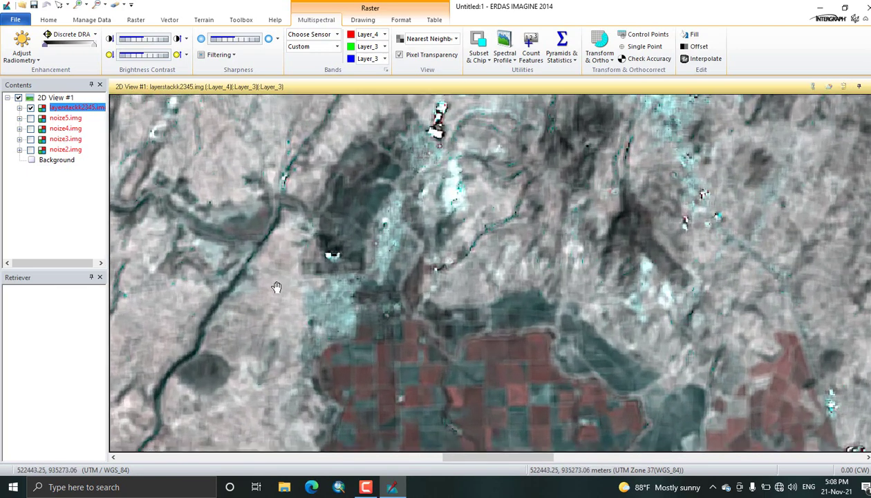
pyautogui.scroll(1, 306, 263)
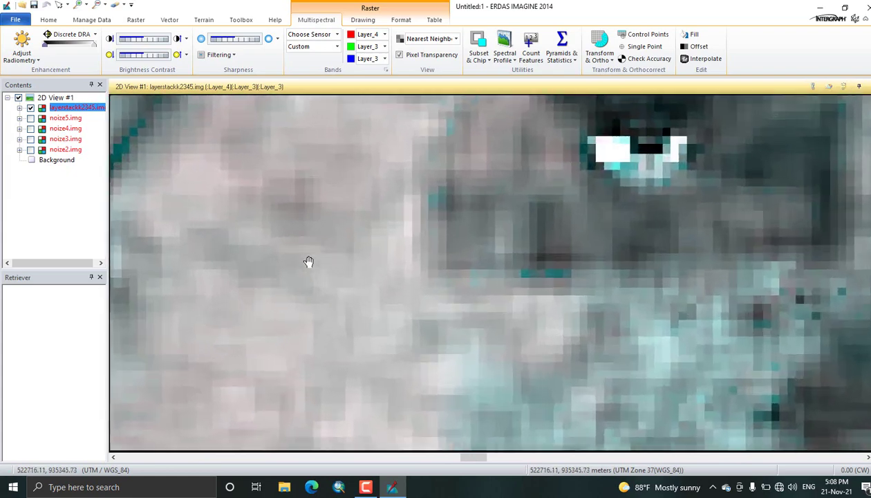
pyautogui.scroll(-8, 302, 304)
pyautogui.scroll(6, 365, 230)
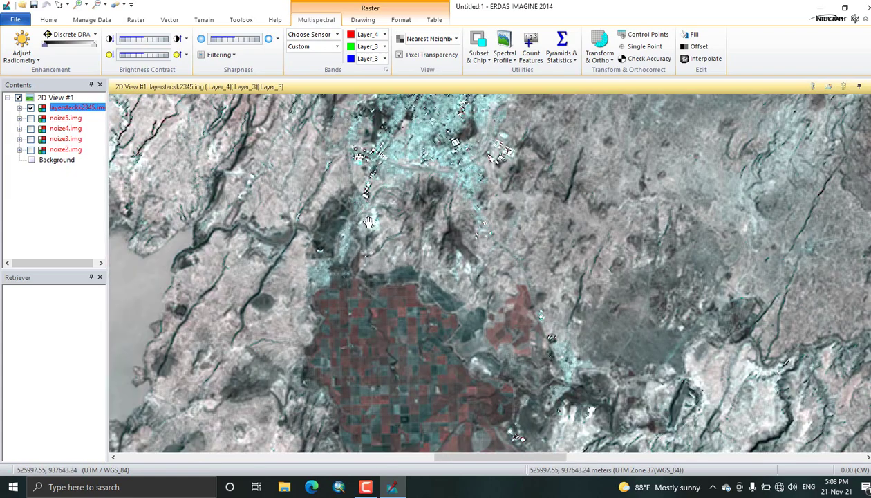
pyautogui.moveTo(405, 200); pyautogui.dragTo(375, 261)
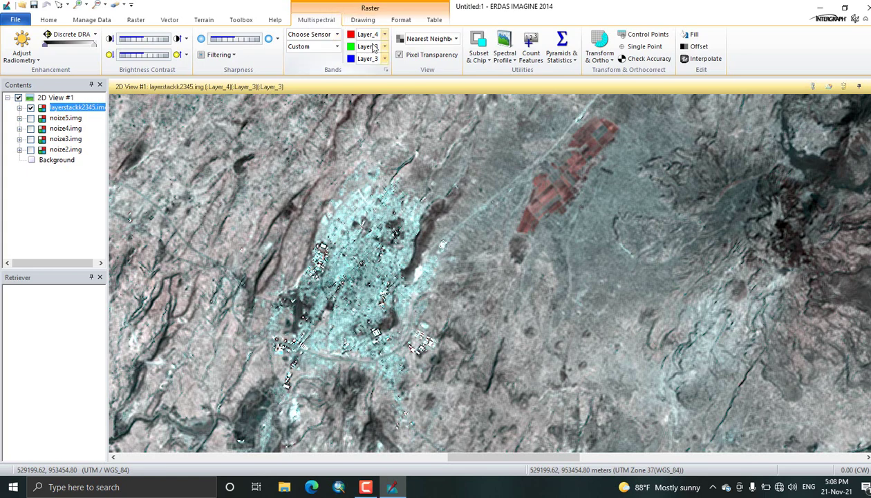
pyautogui.scroll(-3, 396, 206)
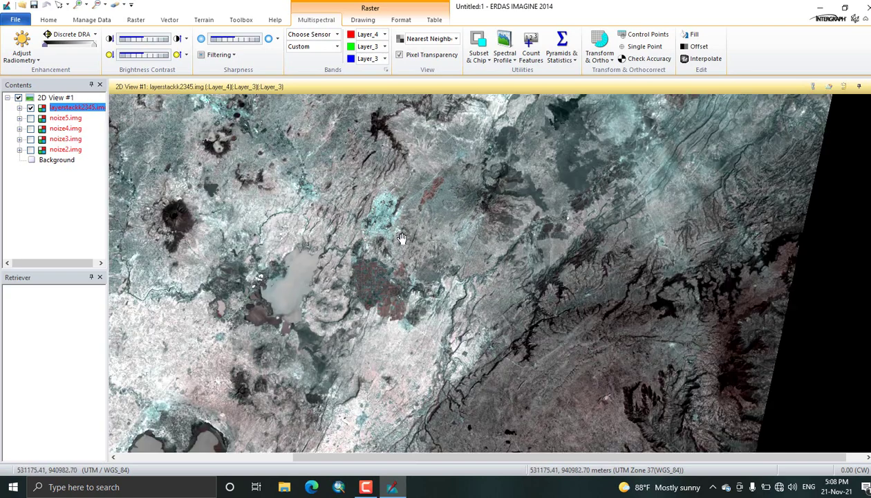
pyautogui.moveTo(402, 238); pyautogui.dragTo(369, 261)
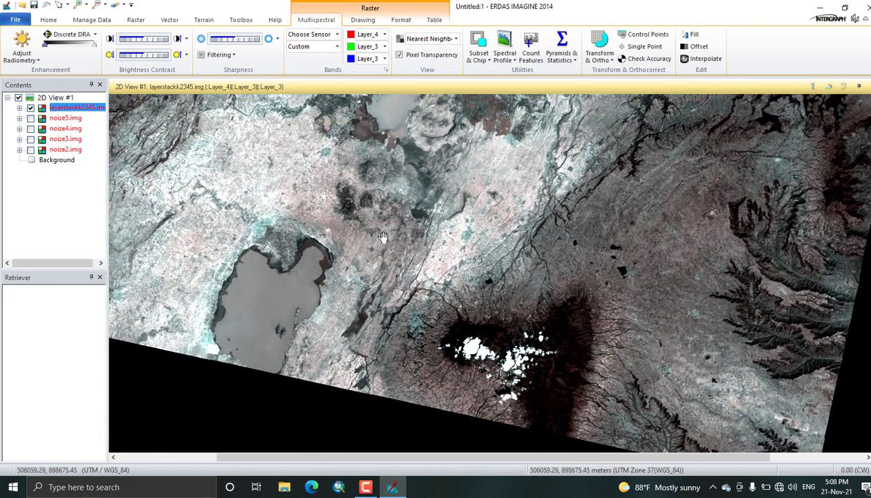
pyautogui.moveTo(377, 231); pyautogui.dragTo(372, 289)
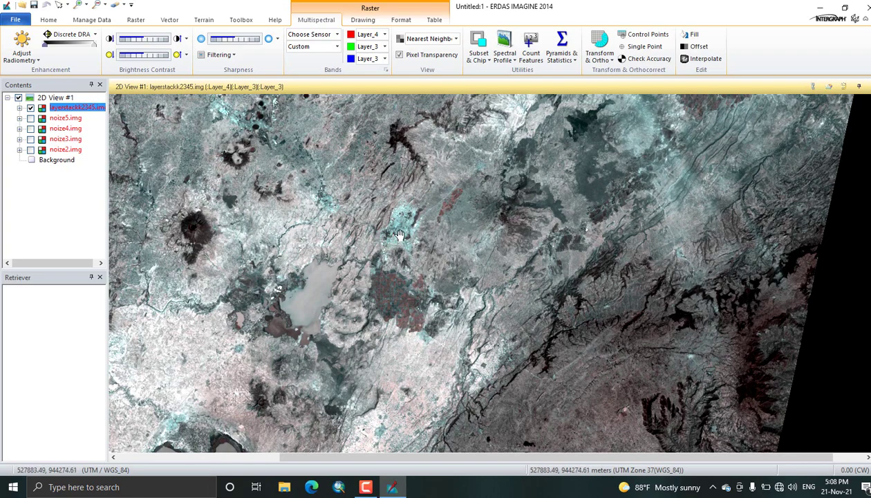
# Step: Zoom into the cyan town's built-up area and recentre it alongside the red fields
pyautogui.scroll(5, 400, 233)
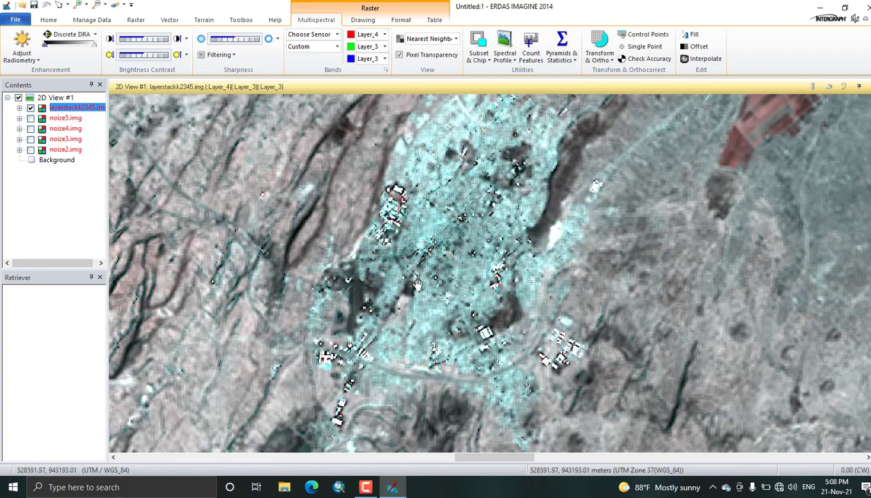
pyautogui.moveTo(417, 283); pyautogui.dragTo(304, 216)
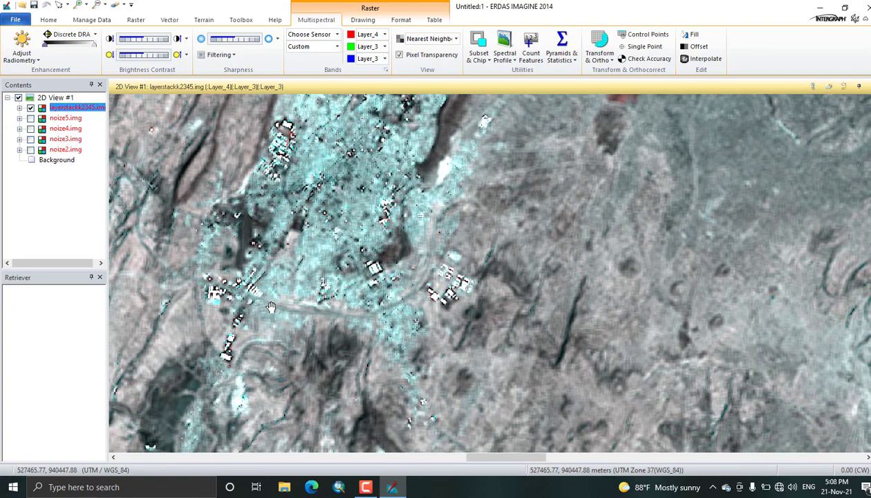
pyautogui.scroll(5, 281, 311)
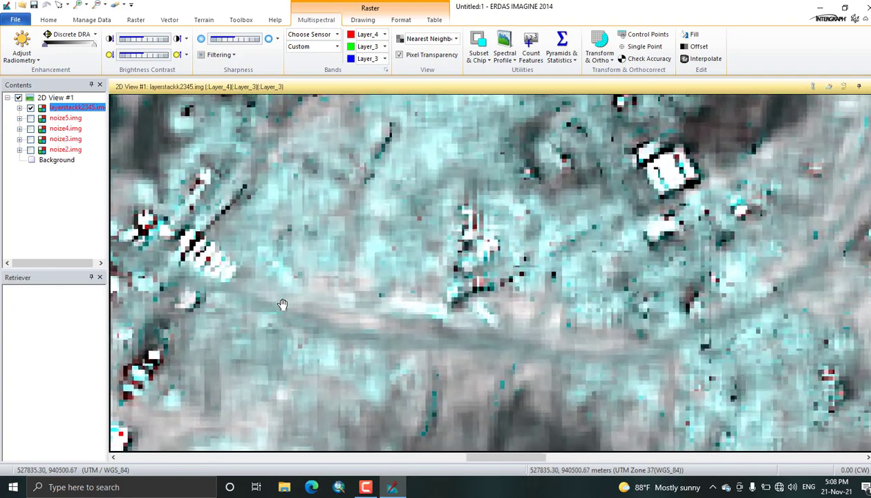
pyautogui.scroll(-8, 419, 237)
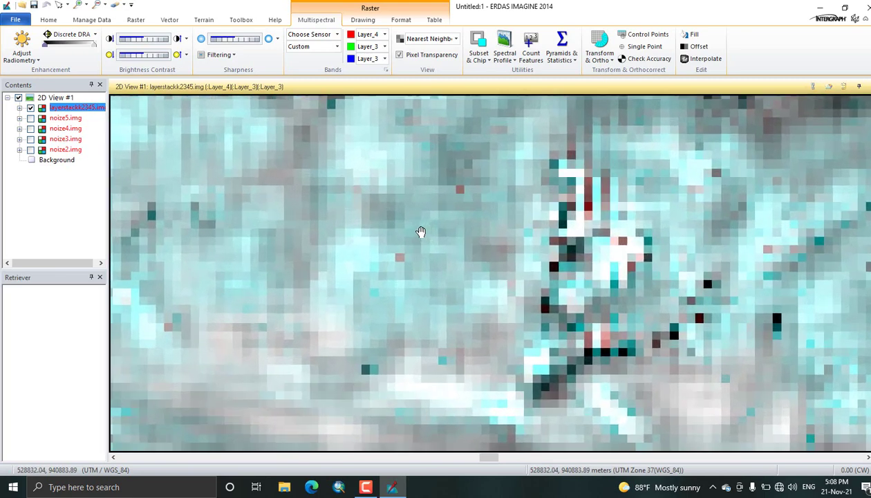
pyautogui.scroll(5, 378, 255)
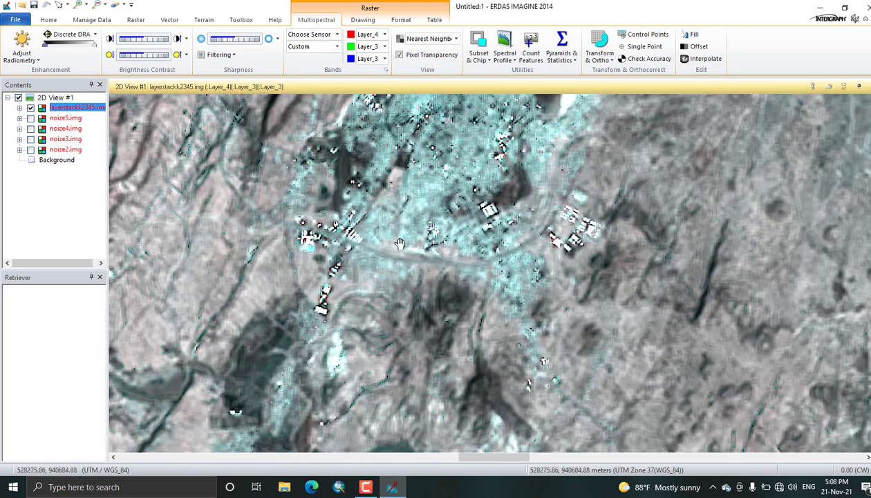
pyautogui.moveTo(396, 221); pyautogui.dragTo(392, 267)
pyautogui.scroll(-2, 400, 264)
pyautogui.scroll(-2, 401, 263)
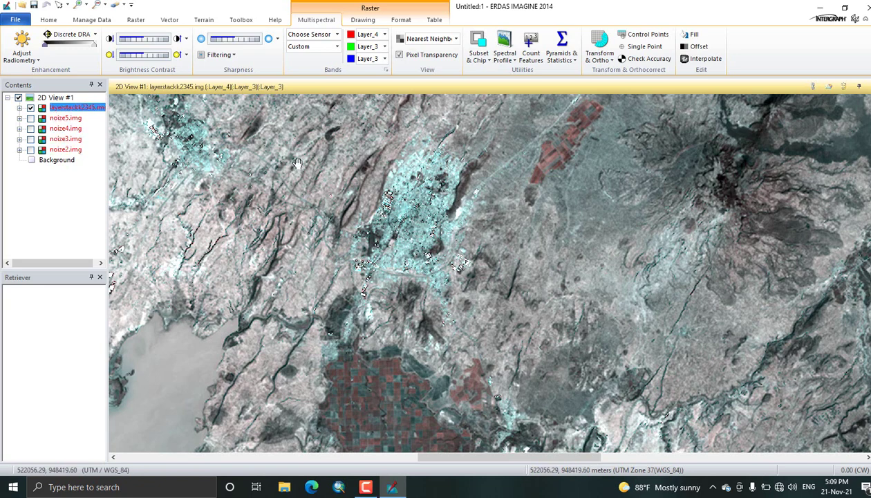
pyautogui.moveTo(289, 160); pyautogui.dragTo(305, 216)
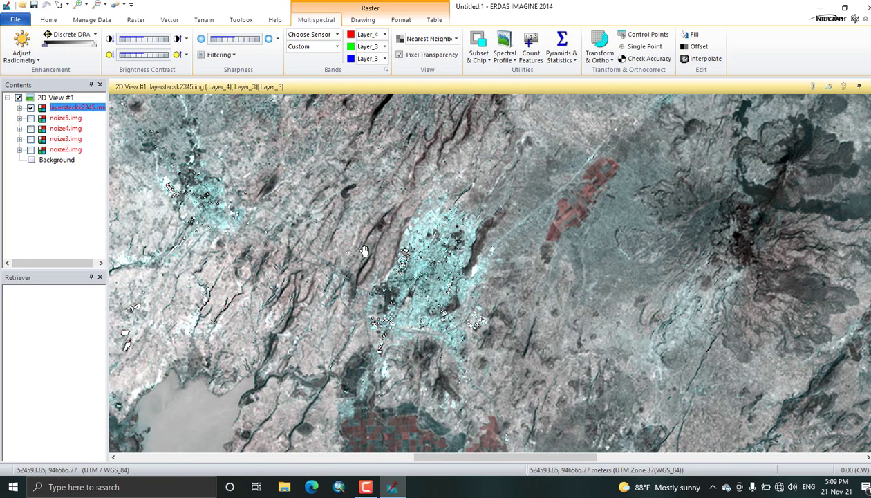